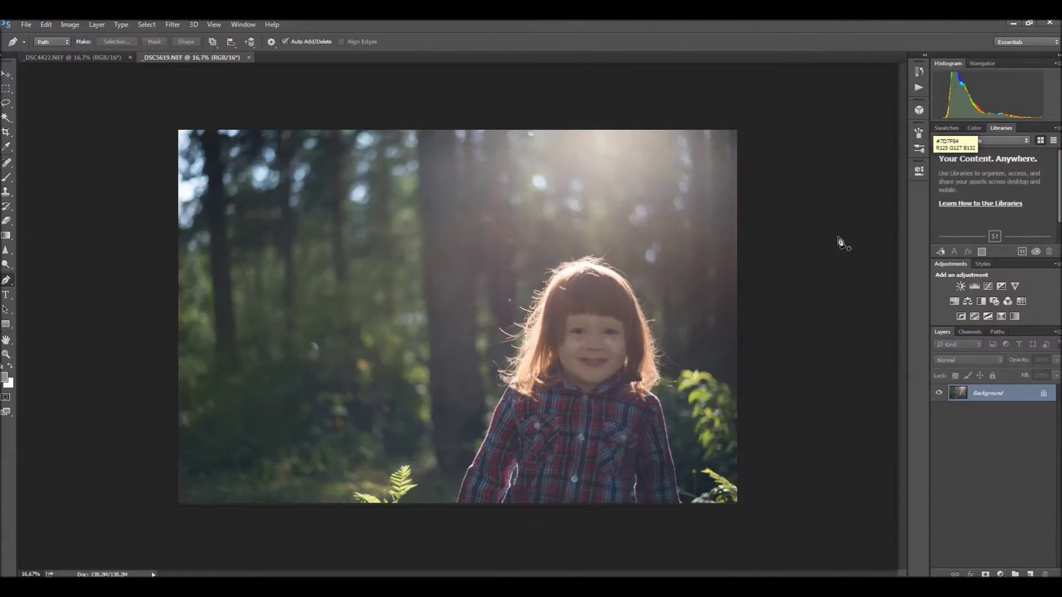
Unlock the Background into Layer 0, refresh the histogram, and review then close Help > System Info
{"action": "left_click", "coordinate": [1044, 395]}
{"action": "left_click", "coordinate": [1039, 81]}
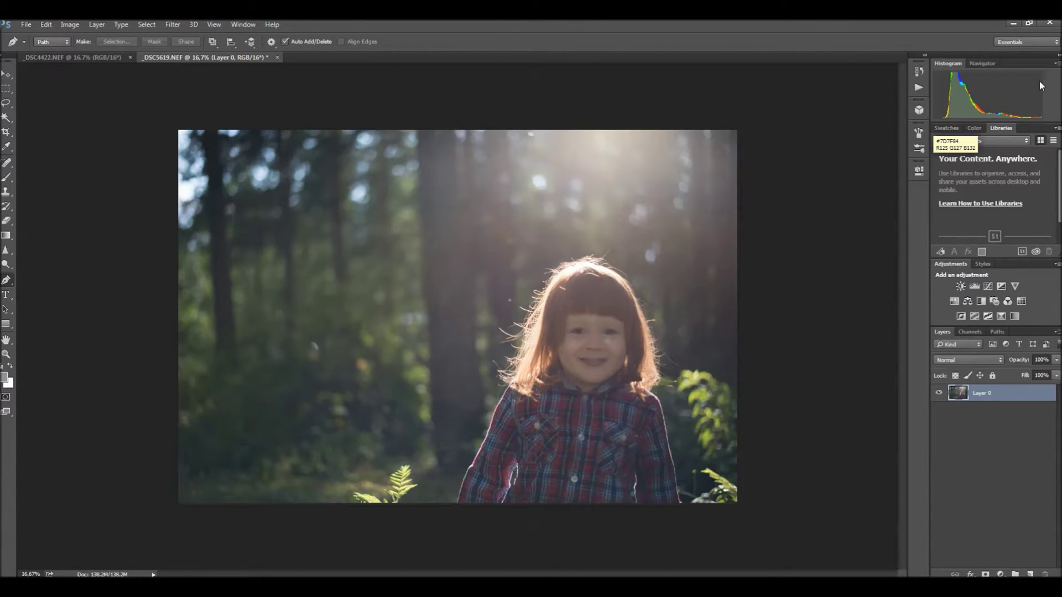
{"action": "left_click", "coordinate": [273, 24]}
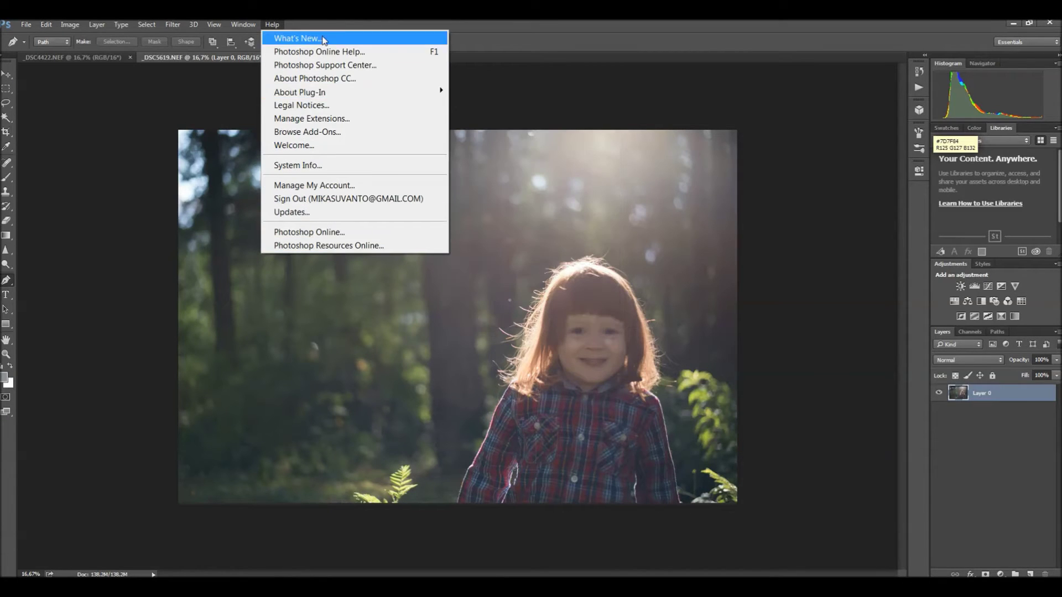
{"action": "left_click", "coordinate": [344, 165]}
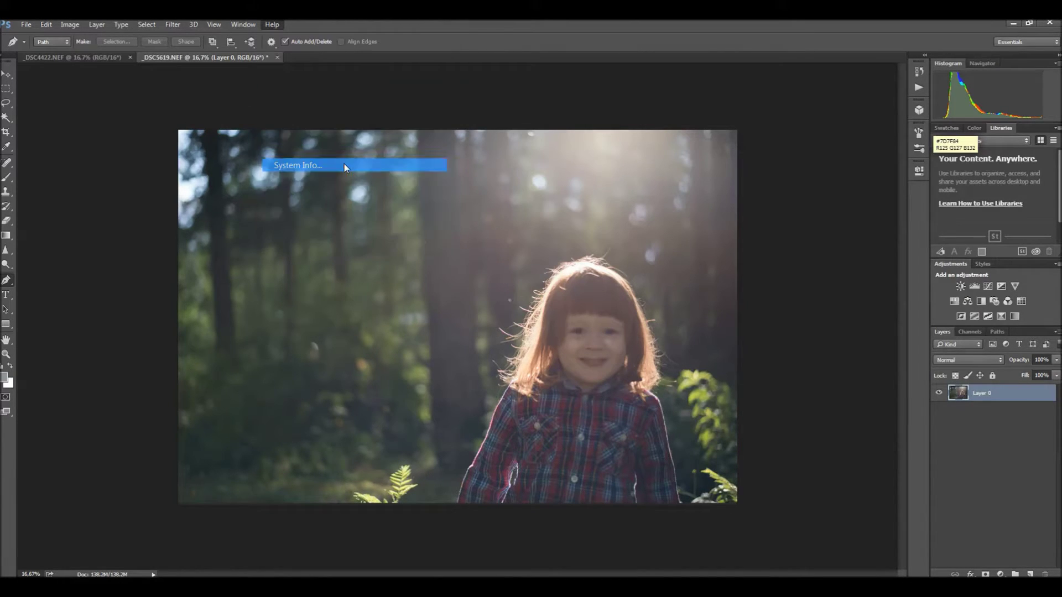
{"action": "left_click", "coordinate": [454, 186]}
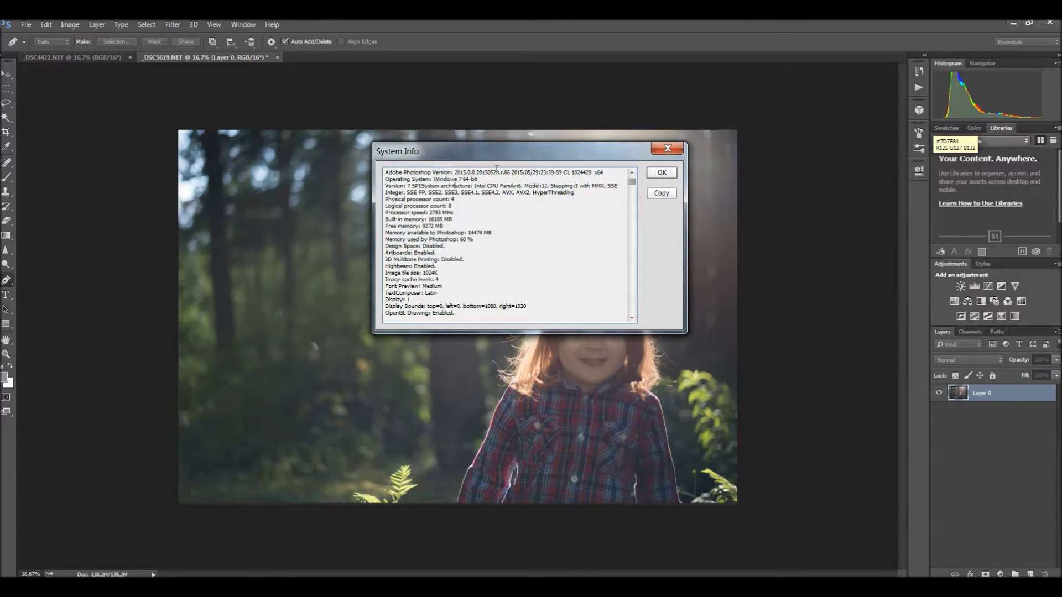
{"action": "left_click", "coordinate": [664, 173]}
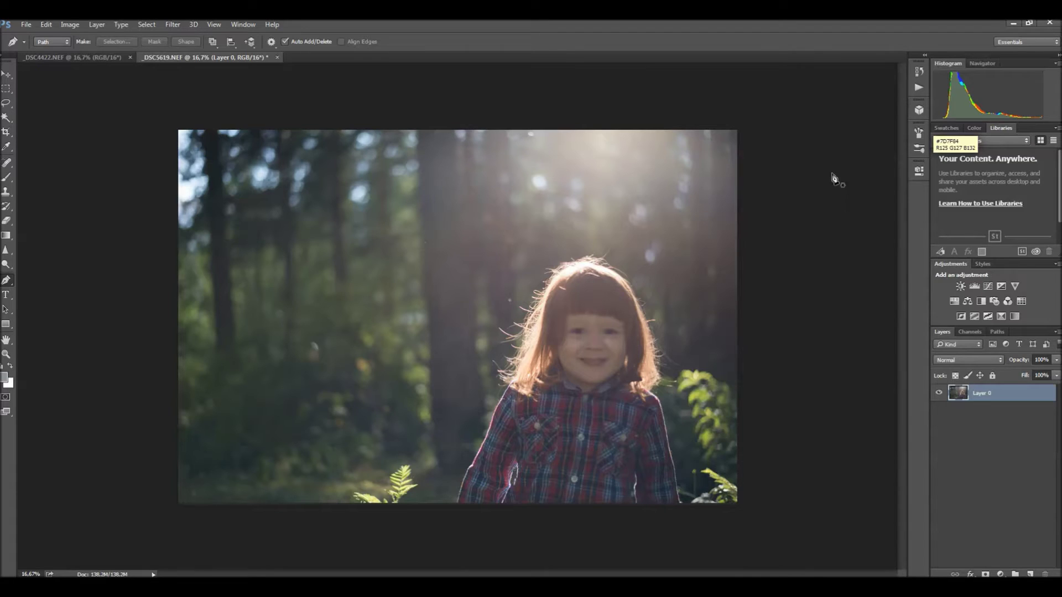
{"action": "left_click", "coordinate": [174, 24]}
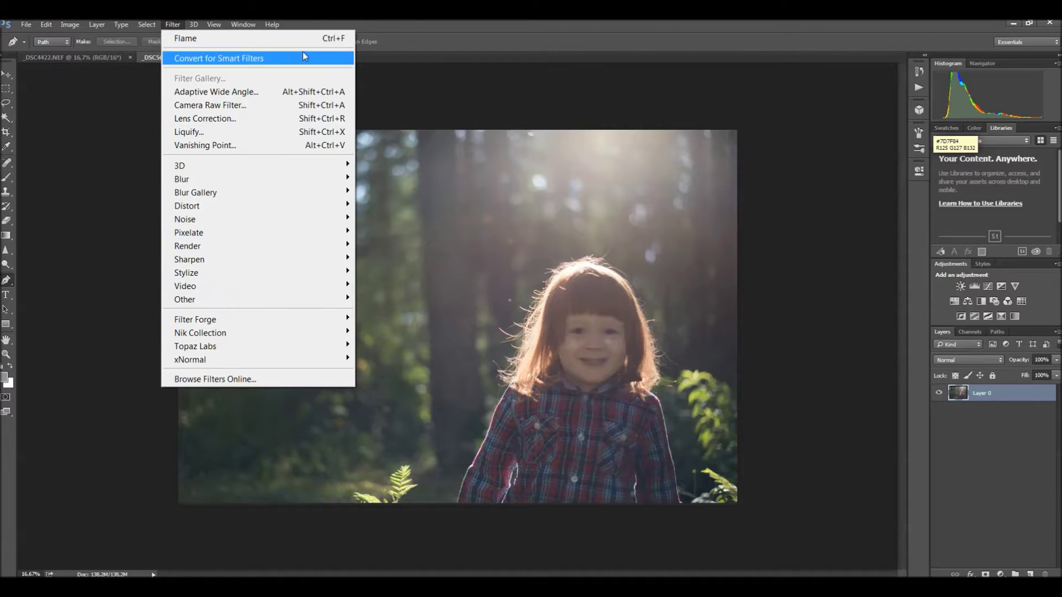
Launch the Camera Raw Filter on the forest photo and show its Effects panel
{"action": "left_click", "coordinate": [424, 146]}
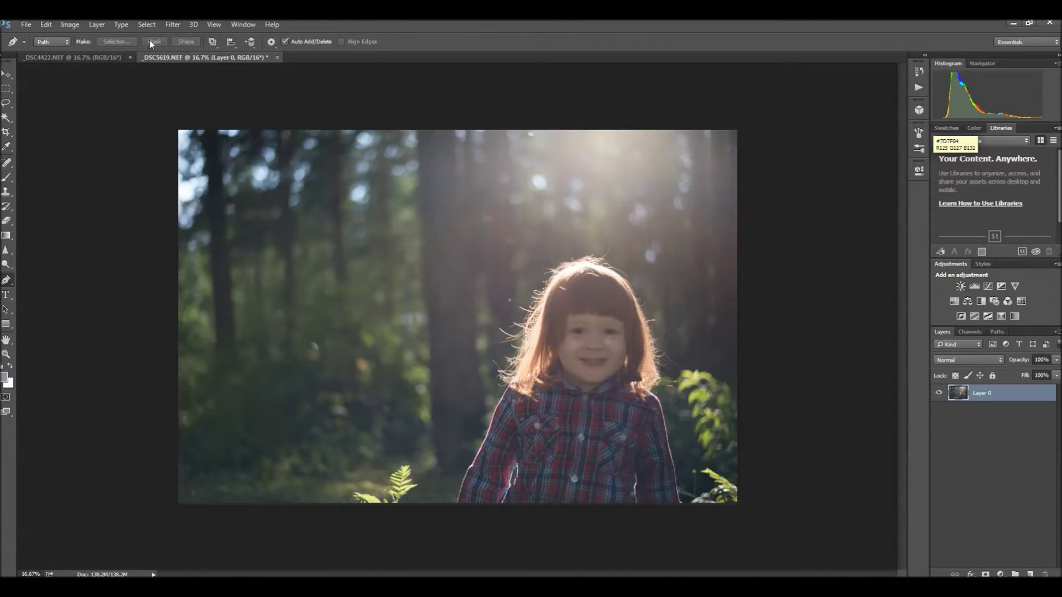
{"action": "left_click", "coordinate": [169, 24]}
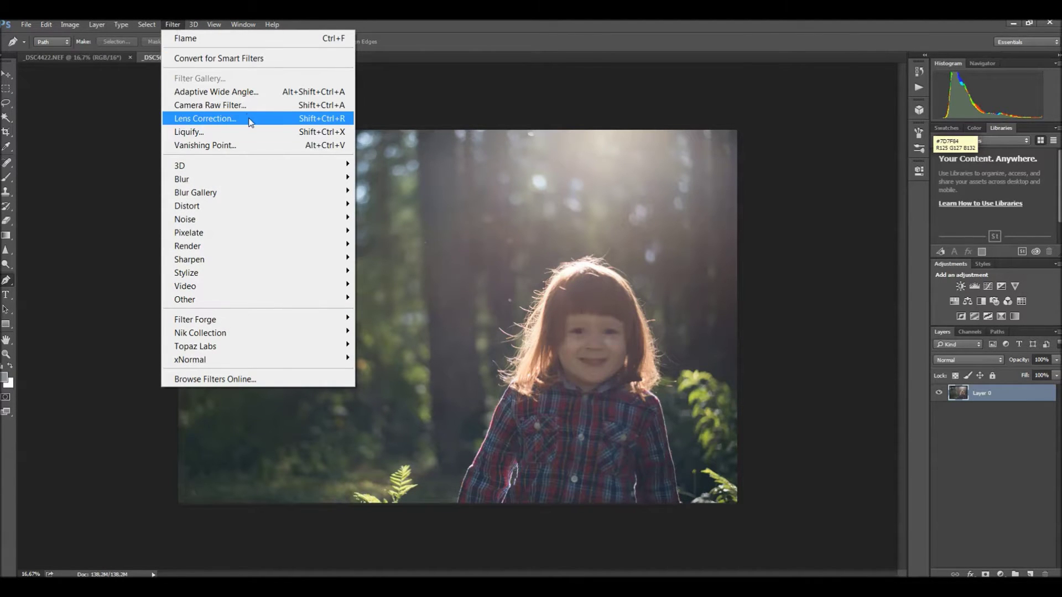
{"action": "left_click", "coordinate": [299, 110]}
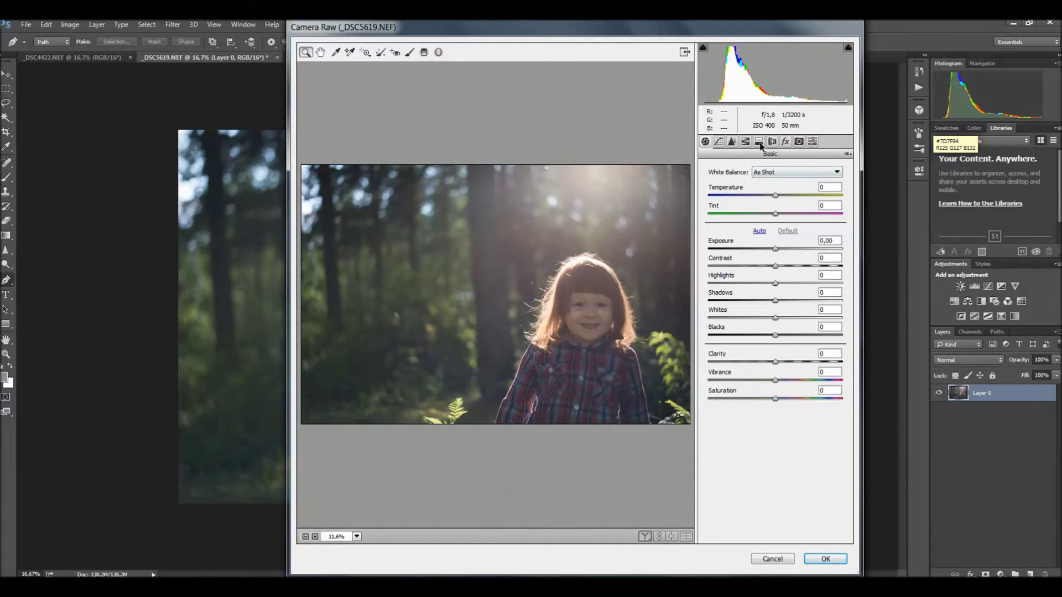
{"action": "left_click", "coordinate": [760, 142]}
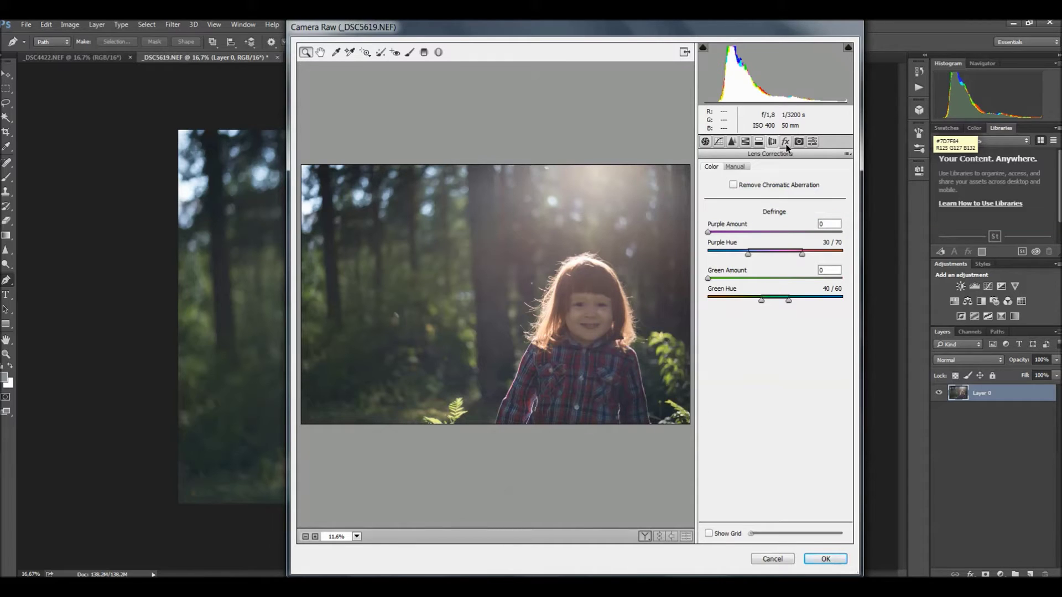
{"action": "left_click", "coordinate": [785, 141]}
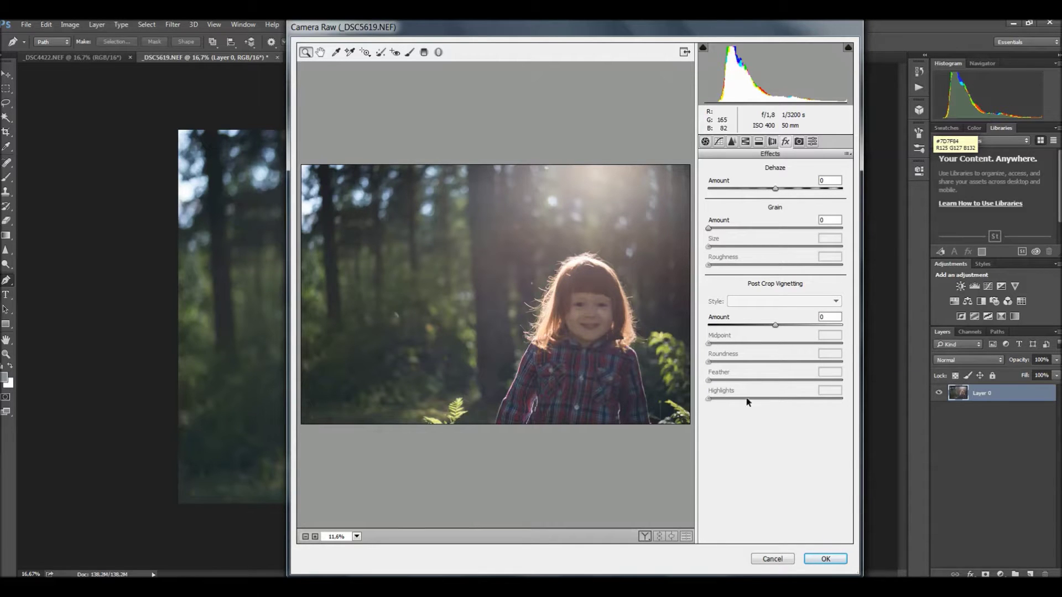
Experiment with the Dehaze slider between -55 and +100, settling at about +91
{"action": "left_click_drag", "start_coordinate": [775, 188], "coordinate": [721, 188]}
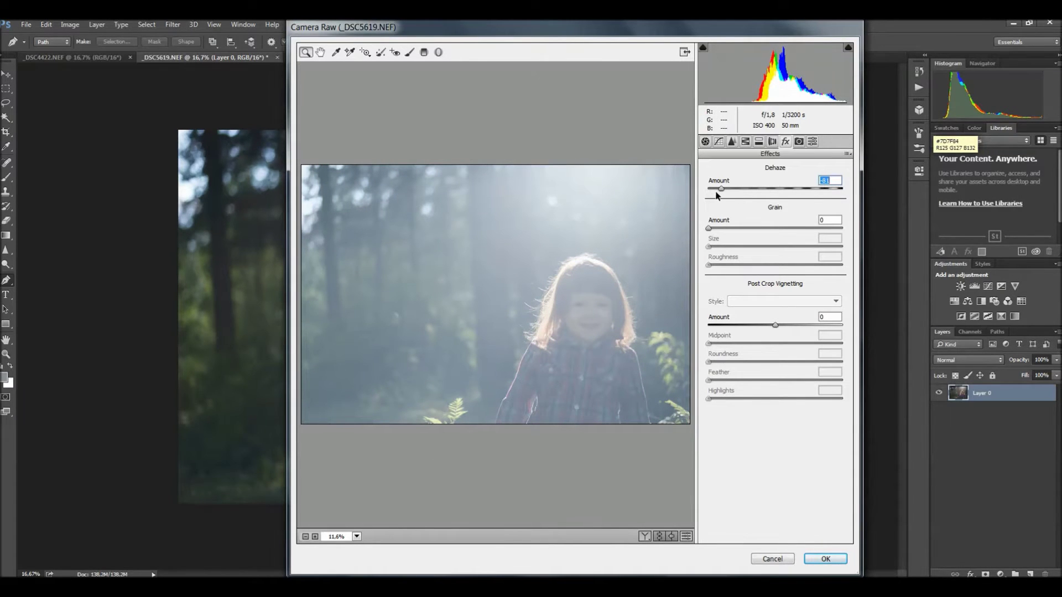
{"action": "left_click_drag", "start_coordinate": [721, 190], "coordinate": [848, 193]}
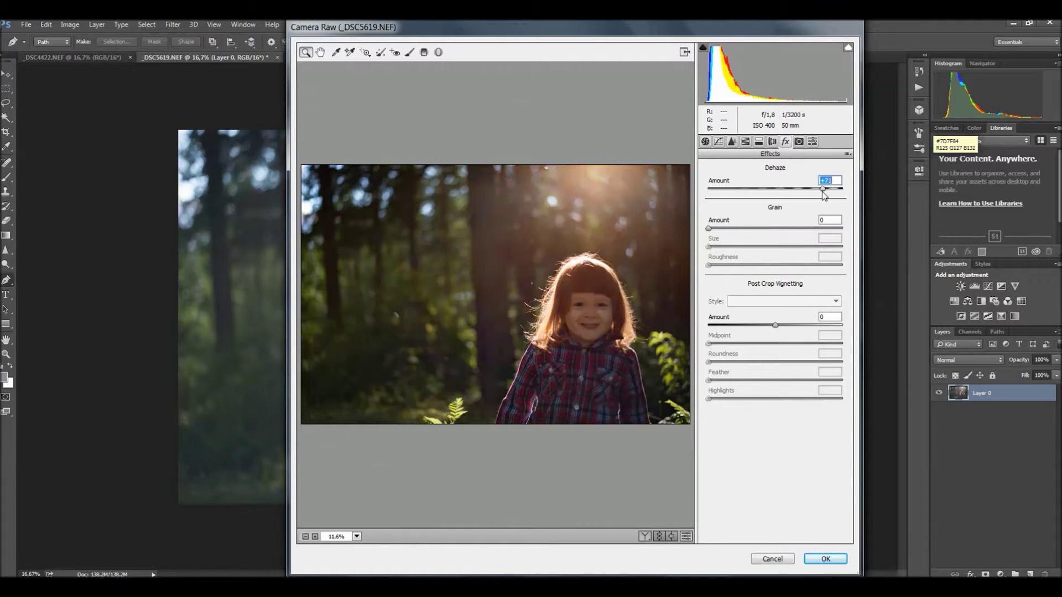
{"action": "left_click_drag", "start_coordinate": [842, 189], "coordinate": [825, 189]}
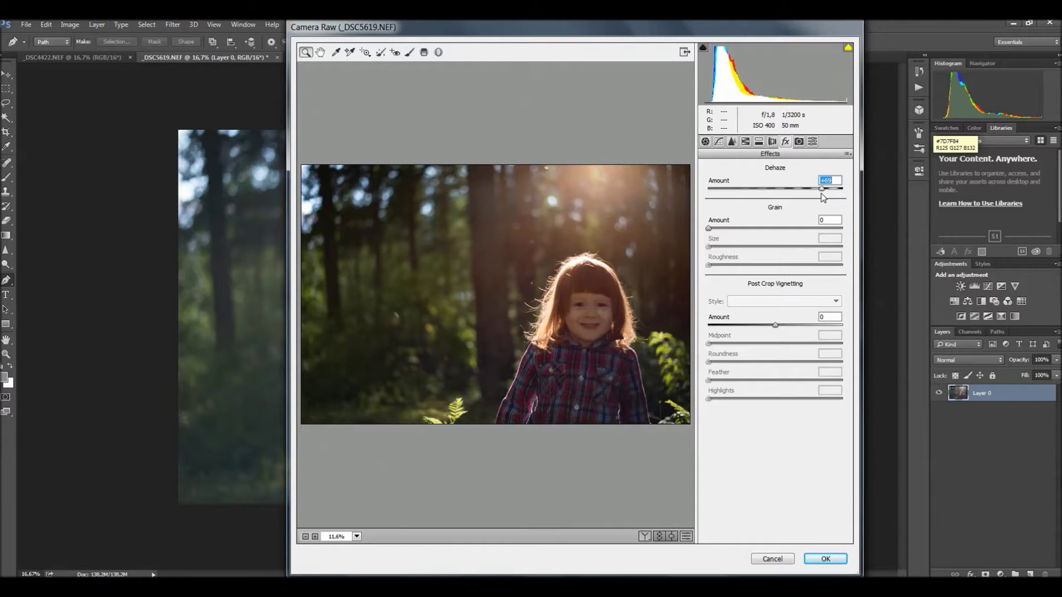
{"action": "mouse_move", "coordinate": [822, 194]}
{"action": "left_mouse_down"}
{"action": "mouse_move", "coordinate": [841, 193]}
{"action": "mouse_move", "coordinate": [797, 197]}
{"action": "left_mouse_up"}
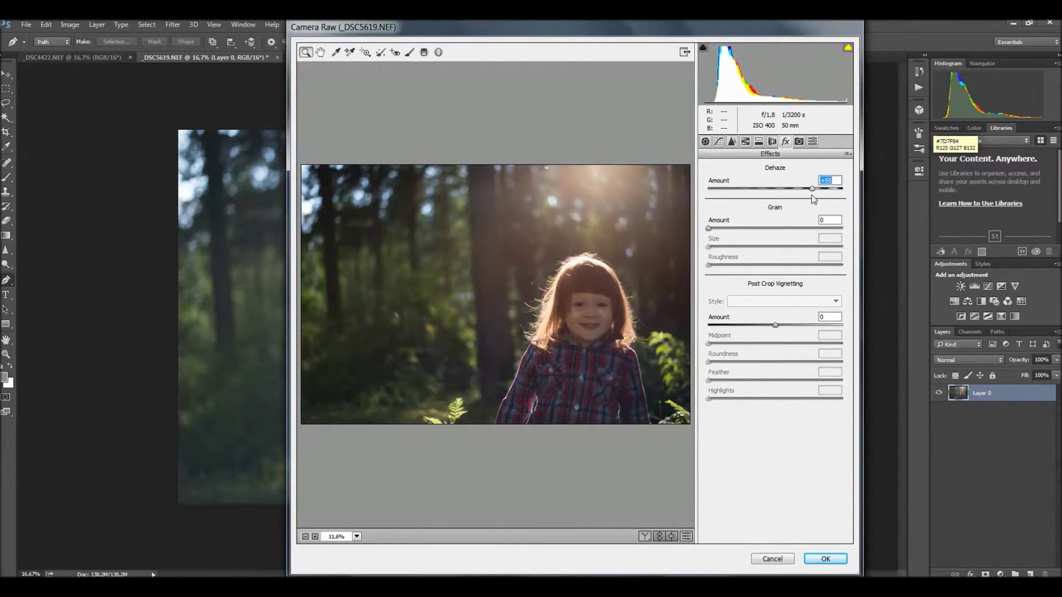
{"action": "left_click_drag", "start_coordinate": [798, 198], "coordinate": [818, 194]}
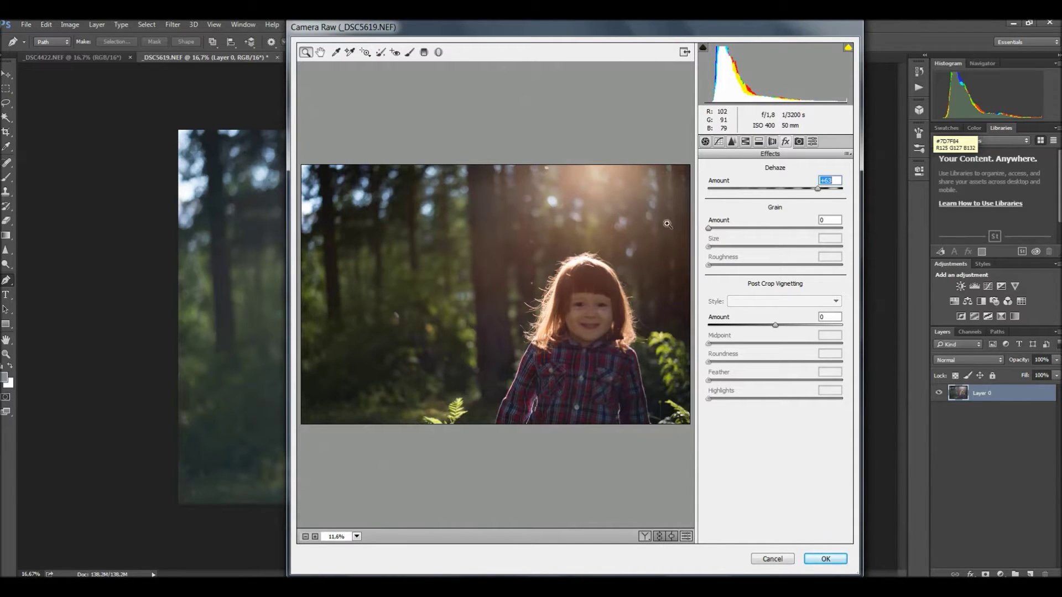
{"action": "mouse_move", "coordinate": [821, 195]}
{"action": "left_mouse_down"}
{"action": "mouse_move", "coordinate": [841, 194]}
{"action": "mouse_move", "coordinate": [794, 188]}
{"action": "mouse_move", "coordinate": [828, 200]}
{"action": "left_mouse_up"}
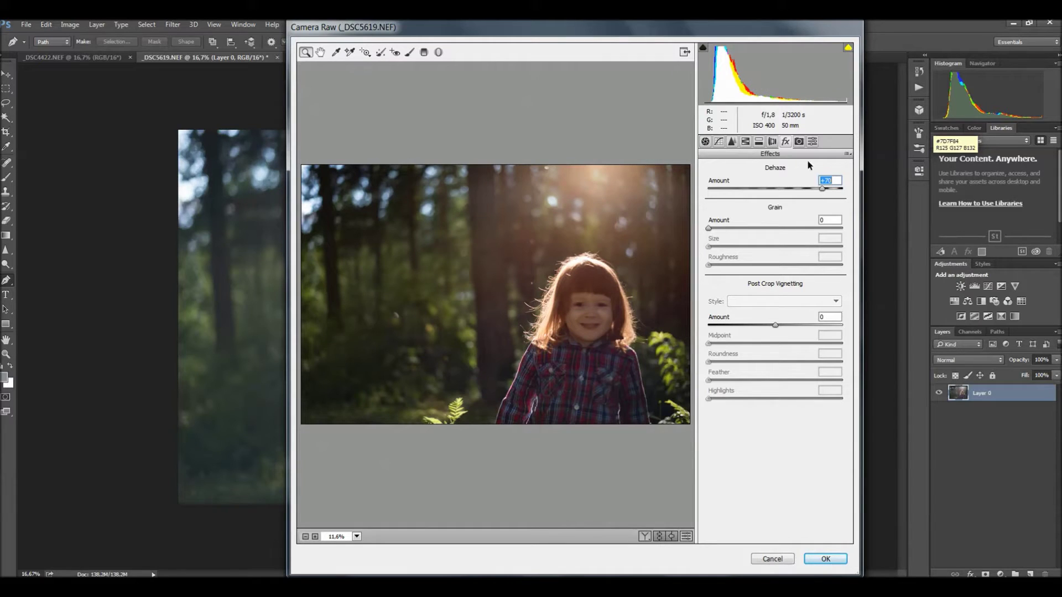
Try Exposure +1.05, Shadows +83, Whites +26, Blacks -34 in Camera Raw, then cancel without applying
{"action": "left_click", "coordinate": [709, 142]}
{"action": "mouse_move", "coordinate": [776, 249]}
{"action": "left_mouse_down"}
{"action": "mouse_move", "coordinate": [758, 250]}
{"action": "mouse_move", "coordinate": [803, 269]}
{"action": "mouse_move", "coordinate": [708, 283]}
{"action": "left_mouse_up"}
{"action": "mouse_move", "coordinate": [775, 301]}
{"action": "left_mouse_down"}
{"action": "mouse_move", "coordinate": [831, 300]}
{"action": "mouse_move", "coordinate": [752, 335]}
{"action": "left_mouse_up"}
{"action": "left_click", "coordinate": [775, 319]}
{"action": "left_click", "coordinate": [759, 249]}
{"action": "left_click_drag", "start_coordinate": [760, 249], "coordinate": [789, 249]}
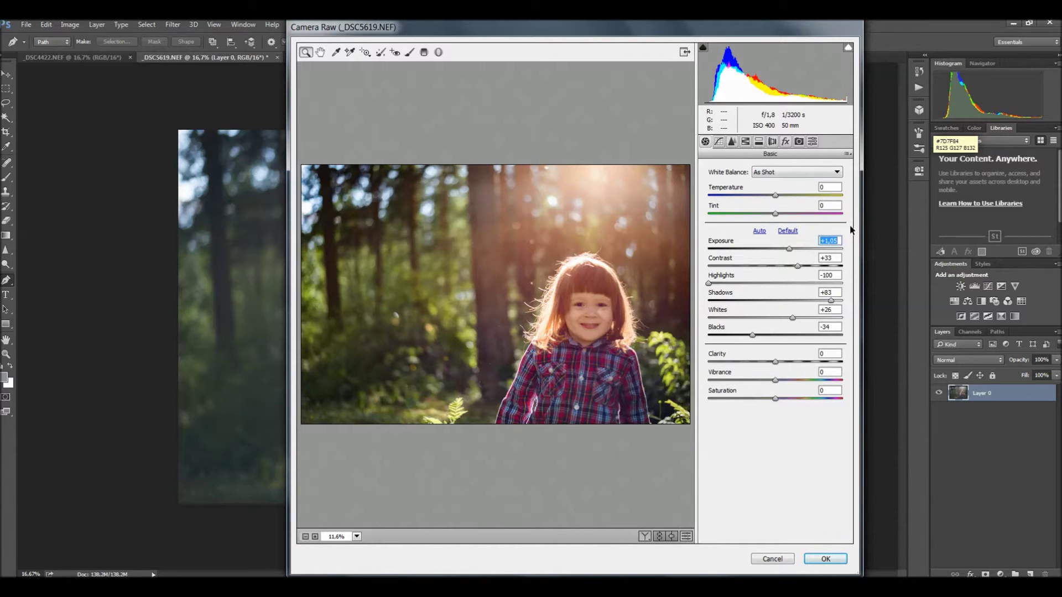
{"action": "left_click", "coordinate": [822, 560]}
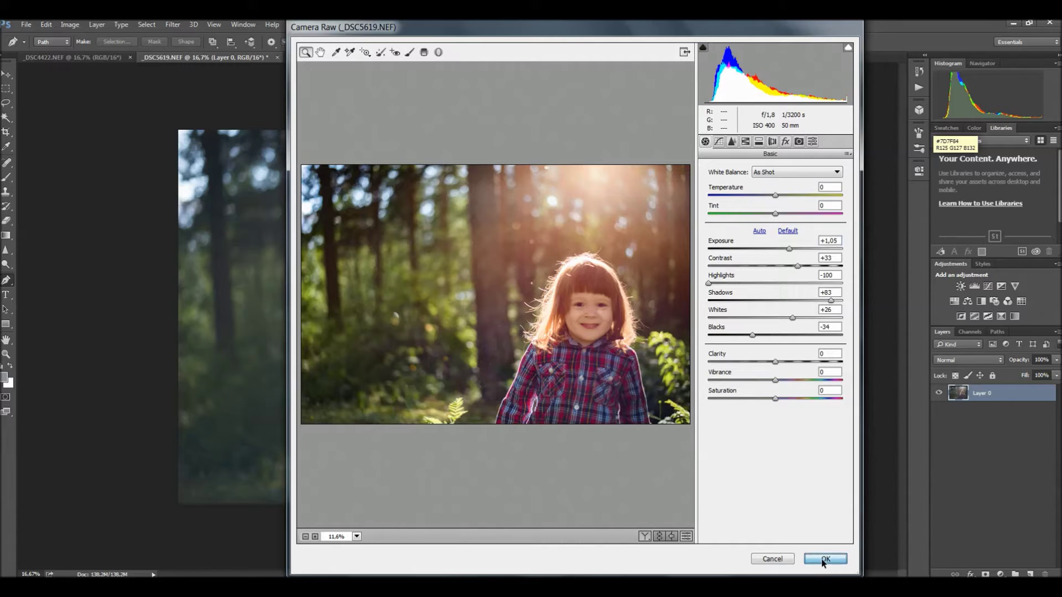
{"action": "left_click", "coordinate": [786, 561]}
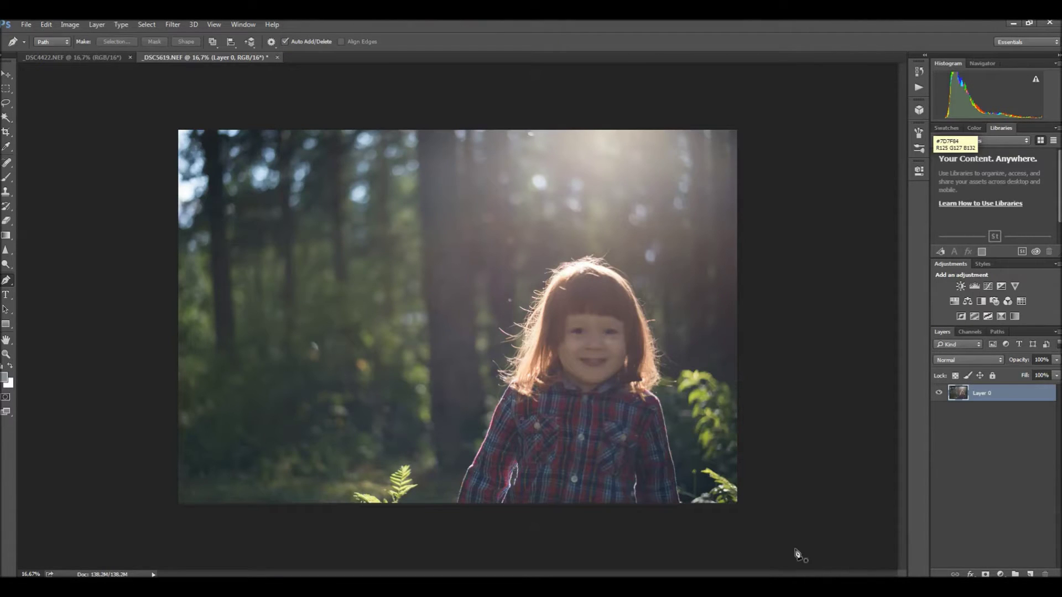
Create Untitled-1, a 2048×2048 px, 240 ppi, 16-bit document with a transparent background
{"action": "left_click", "coordinate": [25, 25]}
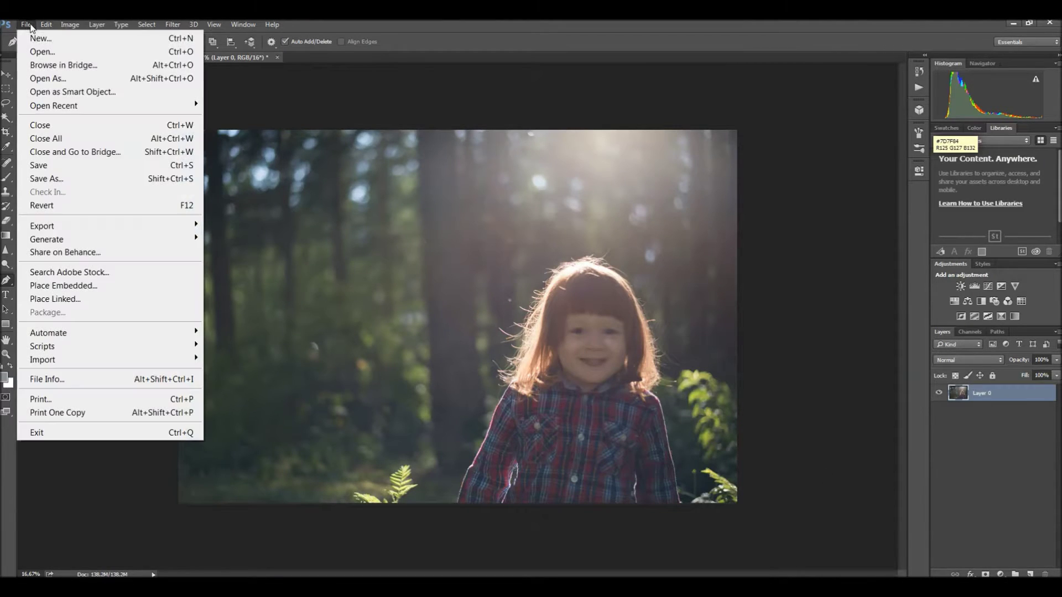
{"action": "left_click", "coordinate": [39, 35]}
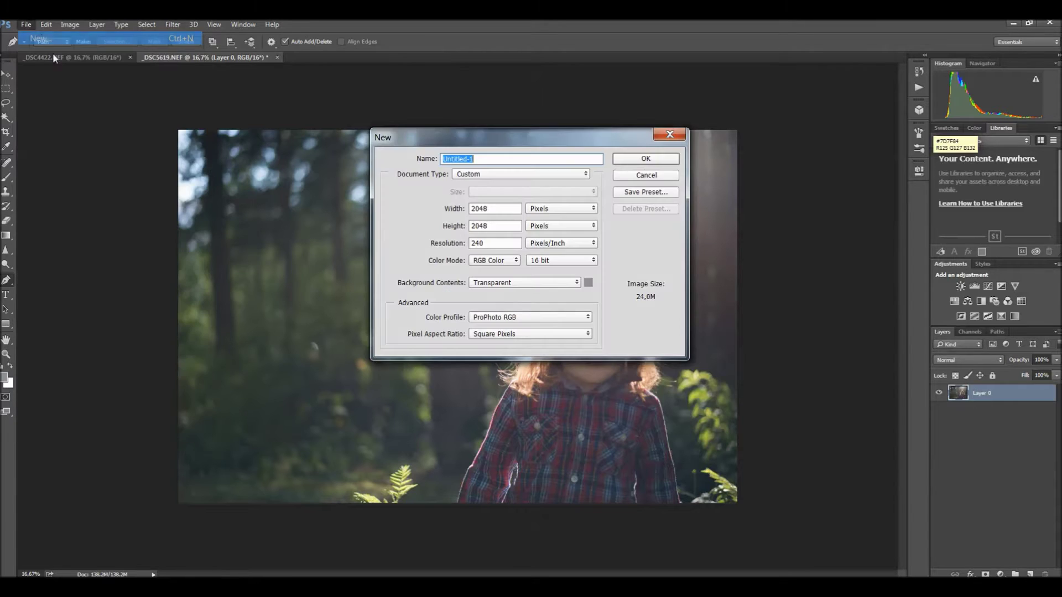
{"action": "left_click", "coordinate": [657, 159]}
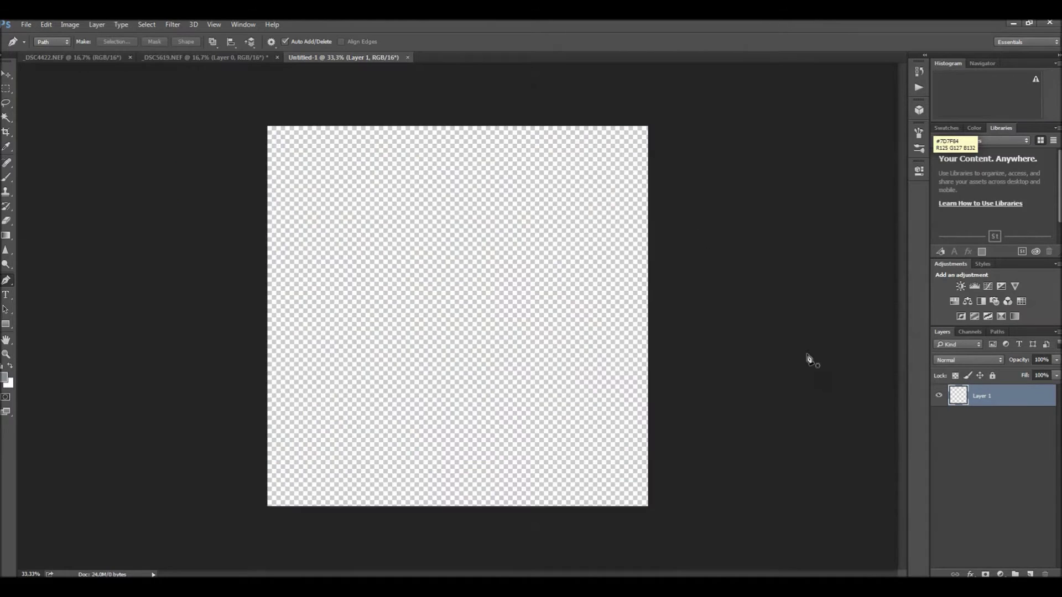
{"action": "left_click", "coordinate": [29, 25]}
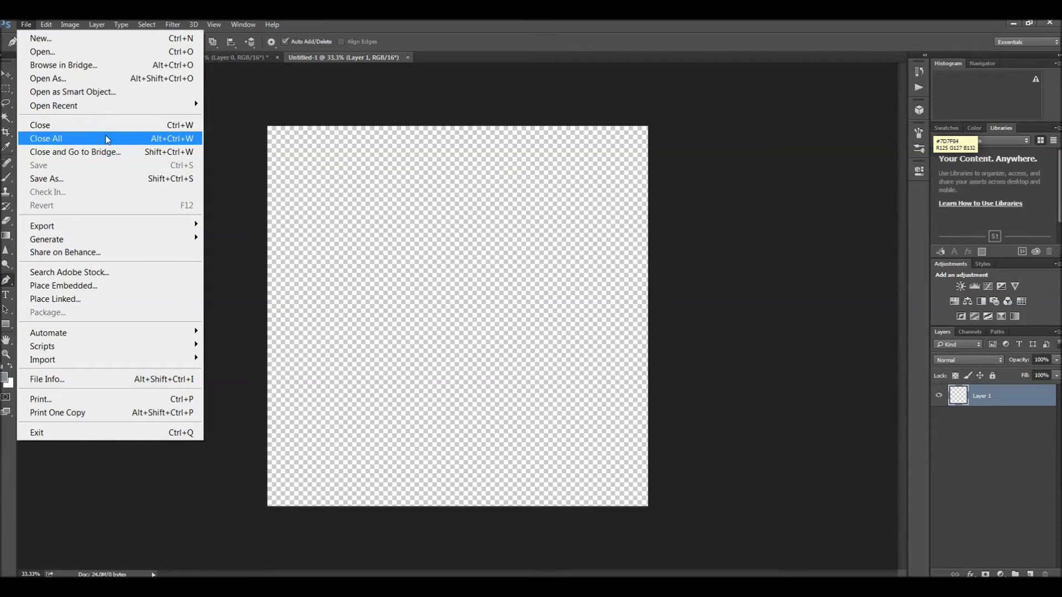
{"action": "left_click", "coordinate": [495, 22]}
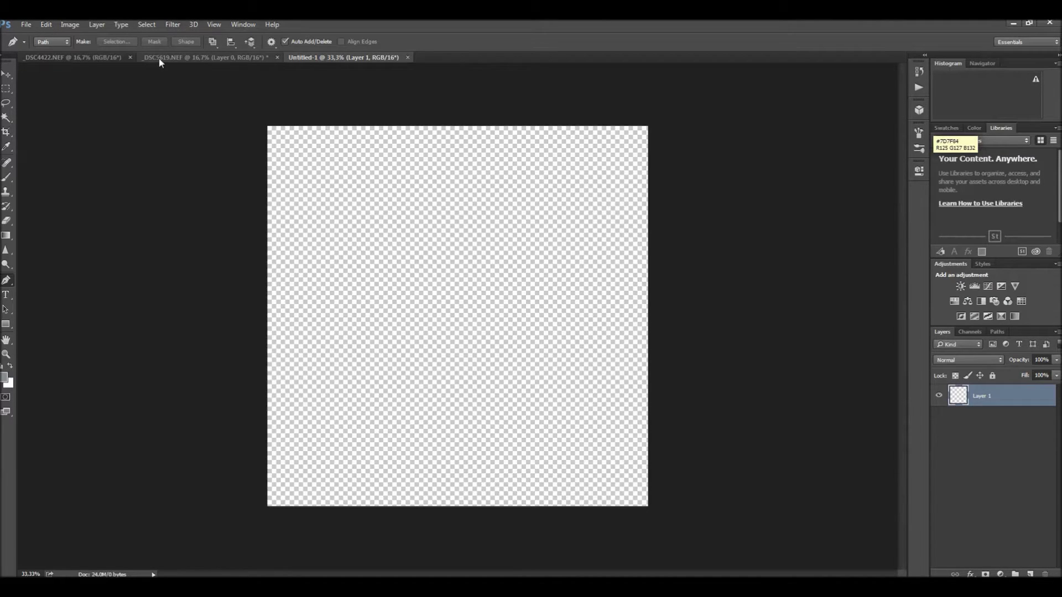
Type 'HELLO WORLD !' near the canvas's upper left, fixing a mistyped letter
{"action": "left_click", "coordinate": [5, 299]}
{"action": "left_click", "coordinate": [345, 224]}
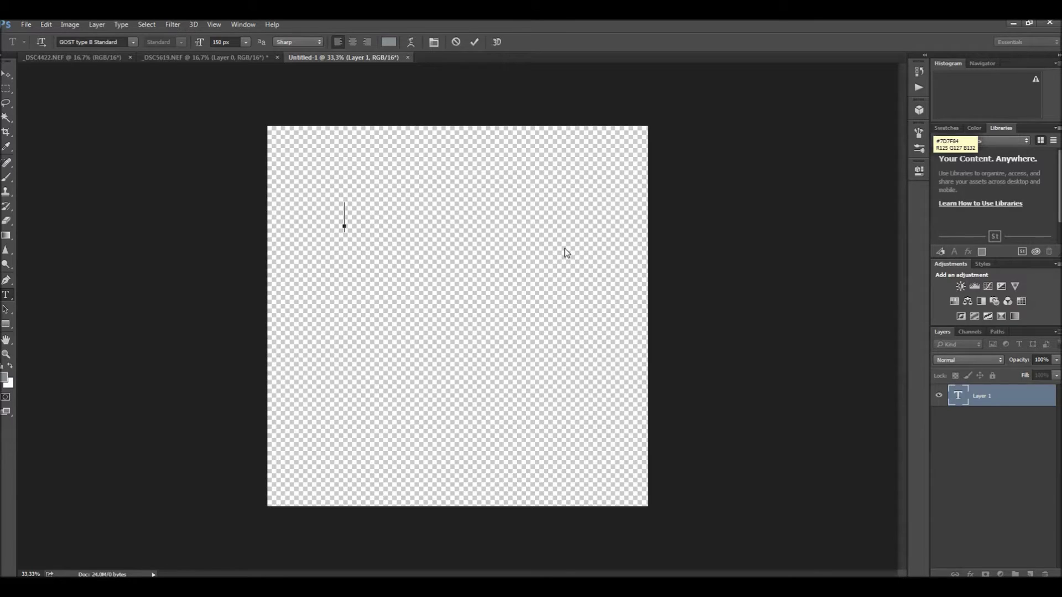
{"action": "type", "text": "HELLO WORLD !"}
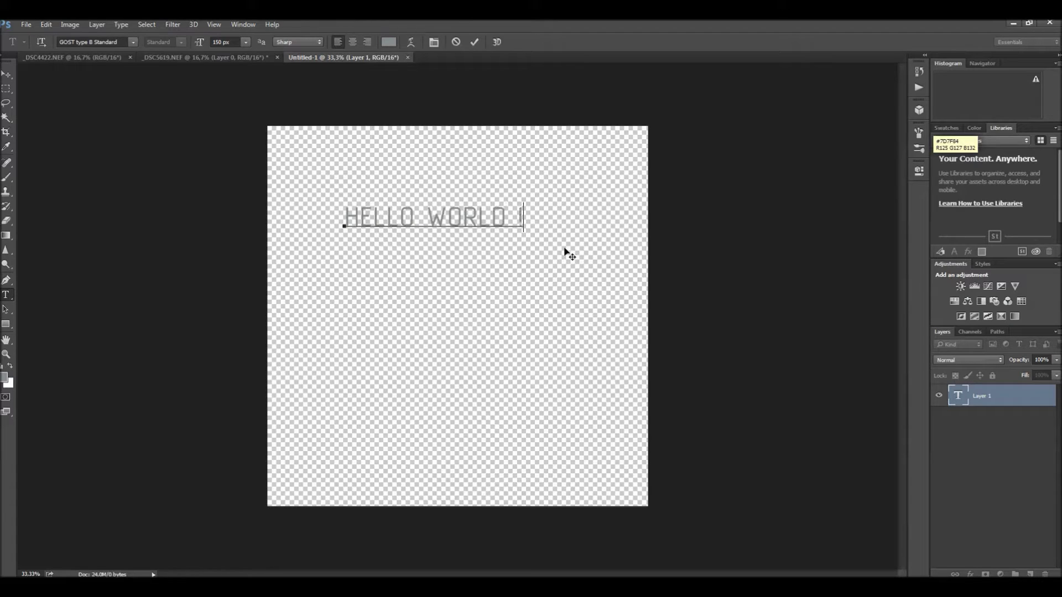
Set the selected text in Ebrima Bold, commit it, and center it in view
{"action": "left_click_drag", "start_coordinate": [346, 213], "coordinate": [589, 210]}
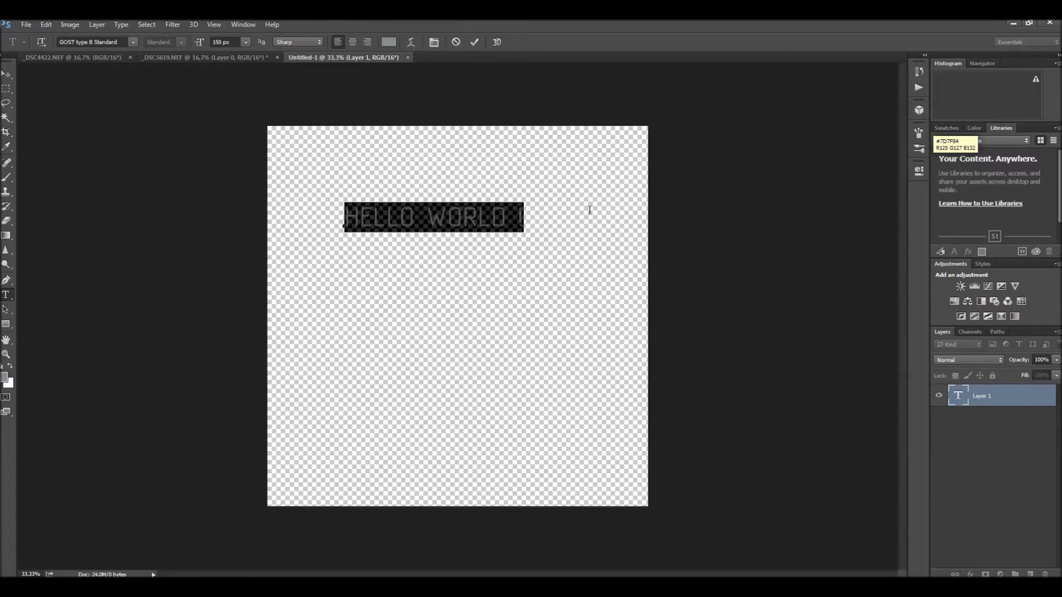
{"action": "left_click", "coordinate": [245, 41]}
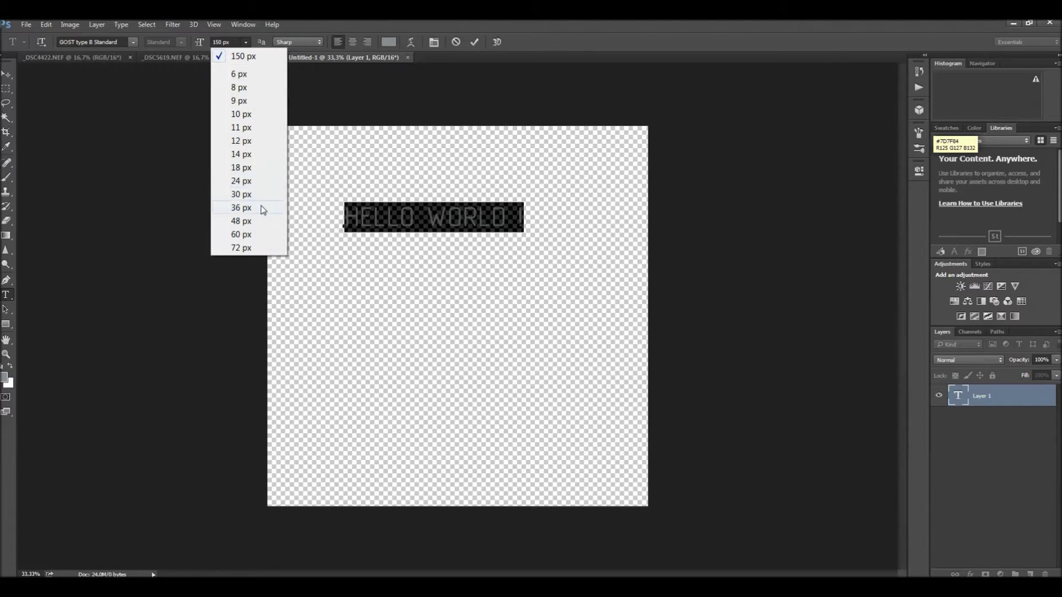
{"action": "left_click", "coordinate": [212, 41]}
{"action": "left_click", "coordinate": [128, 41]}
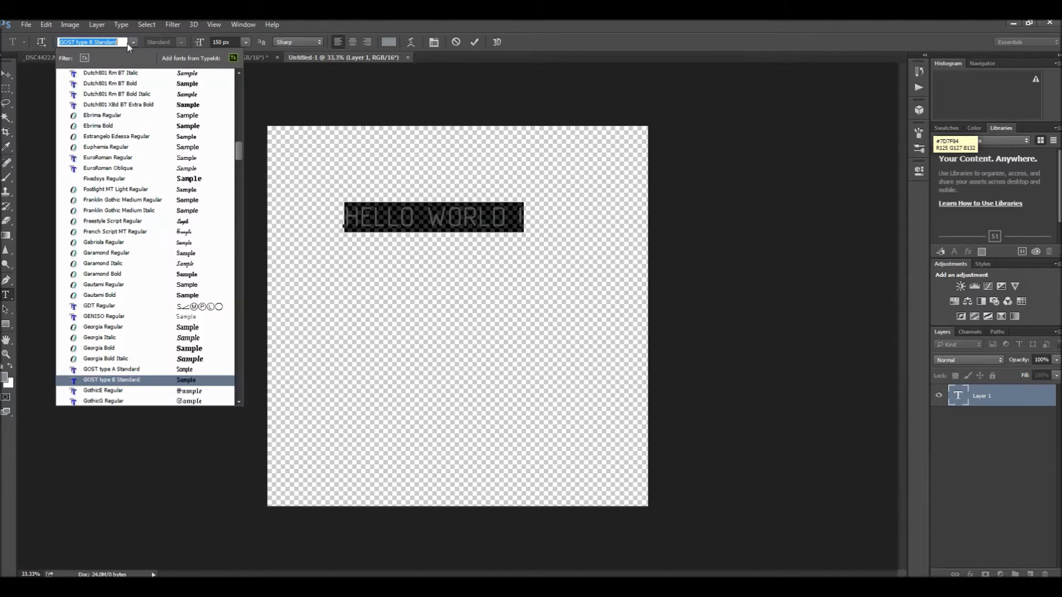
{"action": "left_click", "coordinate": [134, 127]}
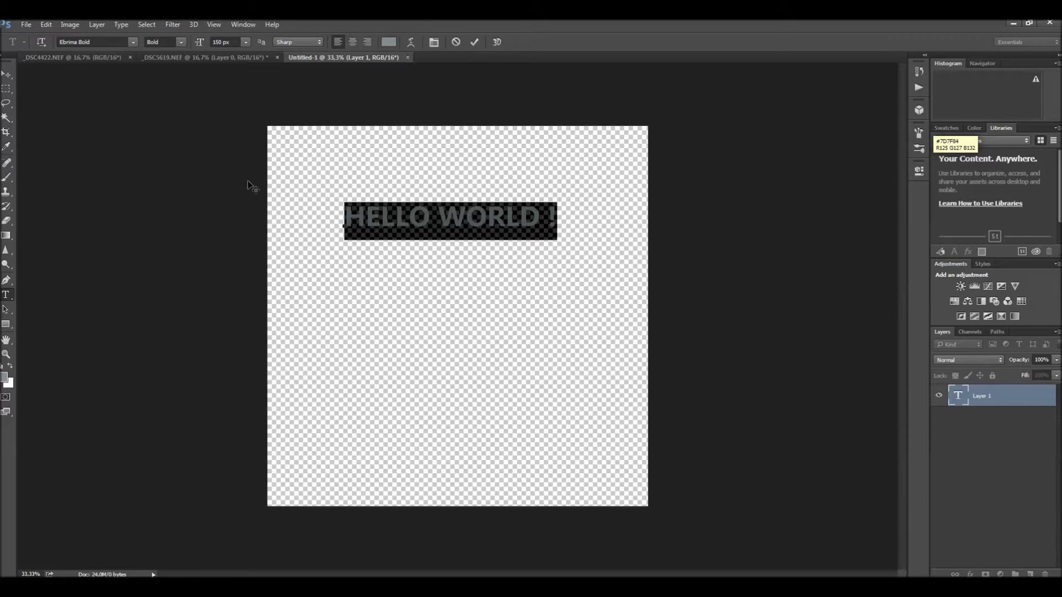
{"action": "left_click", "coordinate": [6, 88]}
{"action": "scroll", "coordinate": [528, 220], "scroll_direction": "up", "scroll_amount": 4}
{"action": "scroll", "coordinate": [442, 152], "scroll_direction": "down", "scroll_amount": 1}
{"action": "left_click_drag", "start_coordinate": [442, 152], "coordinate": [512, 220]}
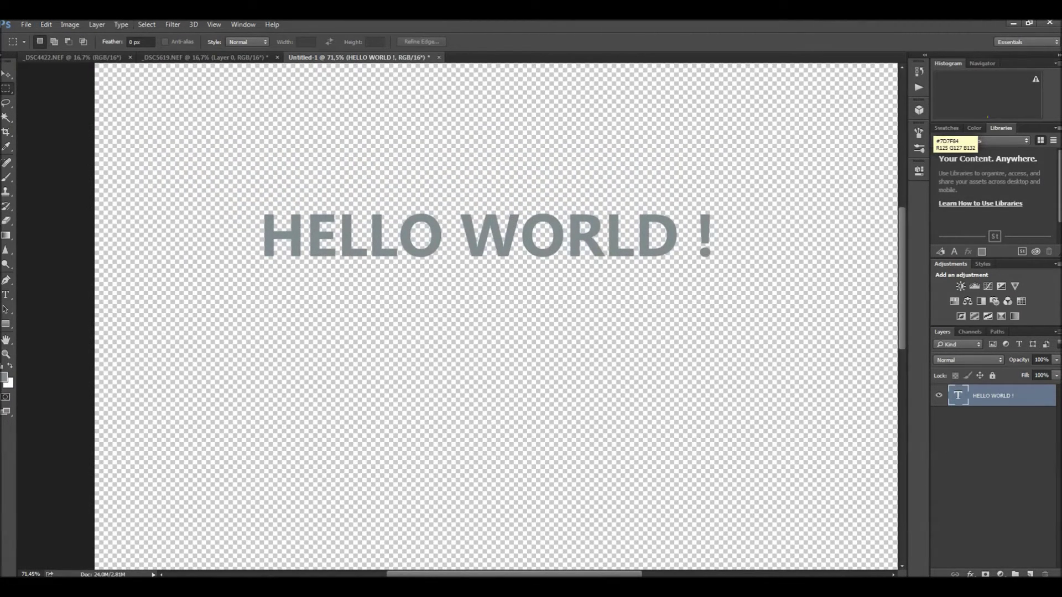
Open the HELLO WORLD ! layer's Layer Style dialog and restore the default effects list
{"action": "key", "text": "v"}
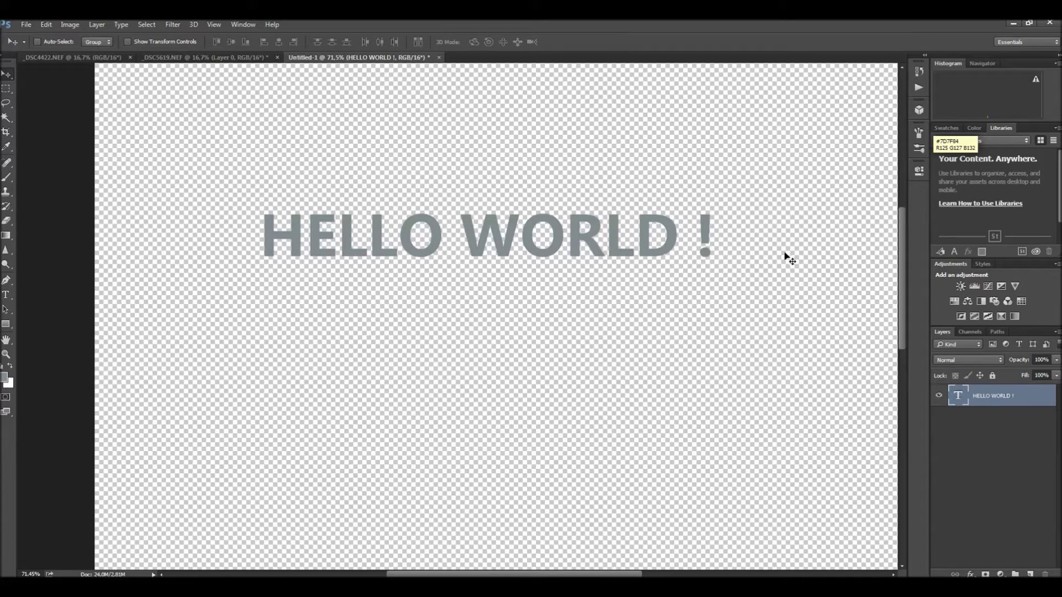
{"action": "double_click", "coordinate": [1038, 396]}
{"action": "mouse_move", "coordinate": [792, 161]}
{"action": "left_mouse_down"}
{"action": "mouse_move", "coordinate": [928, 150]}
{"action": "mouse_move", "coordinate": [808, 159]}
{"action": "left_mouse_up"}
{"action": "scroll", "coordinate": [719, 263], "scroll_direction": "down", "scroll_amount": 1}
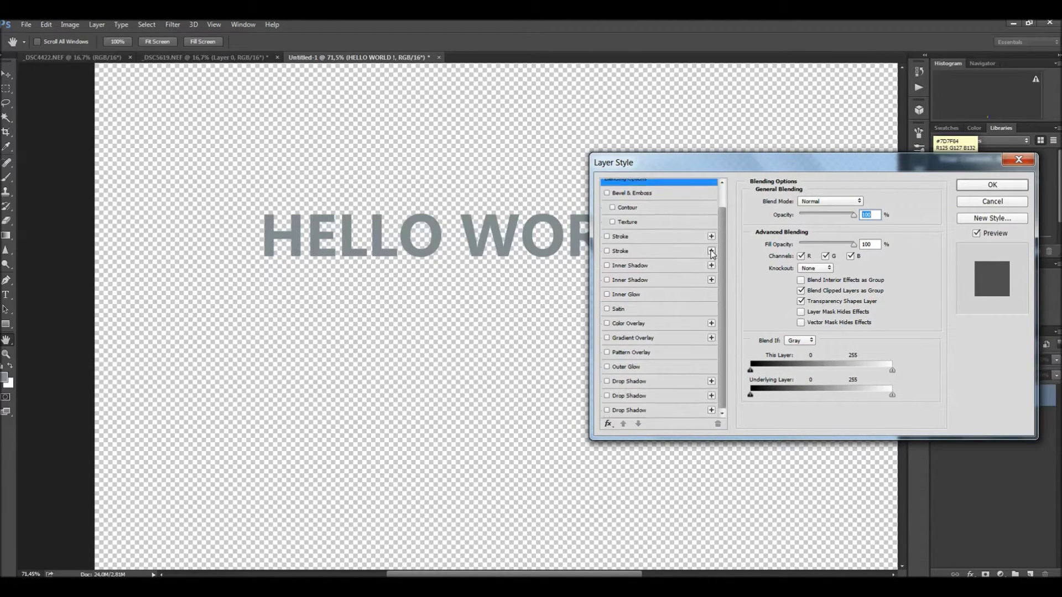
{"action": "scroll", "coordinate": [722, 268], "scroll_direction": "up", "scroll_amount": 1}
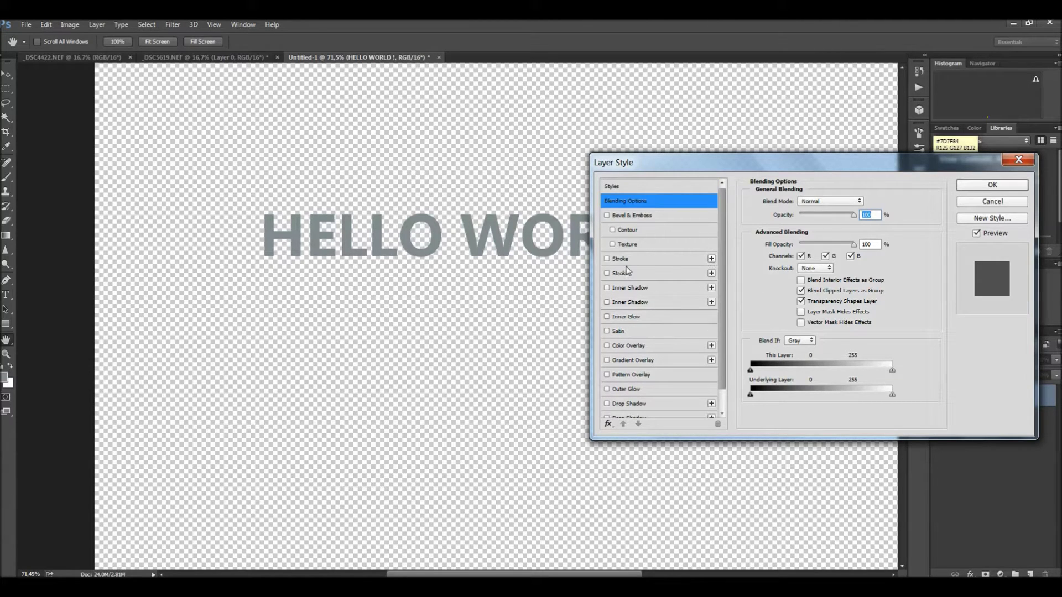
{"action": "left_click", "coordinate": [1001, 205]}
{"action": "left_click", "coordinate": [608, 425]}
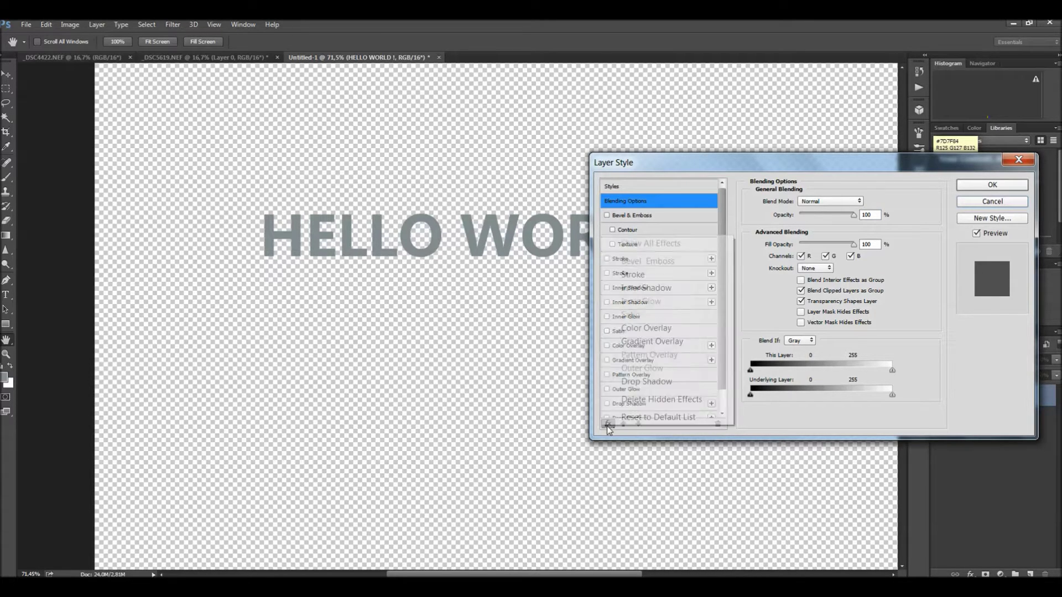
{"action": "left_click", "coordinate": [673, 419]}
Add a first, thicker Stroke outline around the HELLO WORLD ! letters
{"action": "mouse_move", "coordinate": [772, 168]}
{"action": "left_mouse_down"}
{"action": "mouse_move", "coordinate": [849, 157]}
{"action": "mouse_move", "coordinate": [745, 262]}
{"action": "mouse_move", "coordinate": [739, 283]}
{"action": "left_mouse_up"}
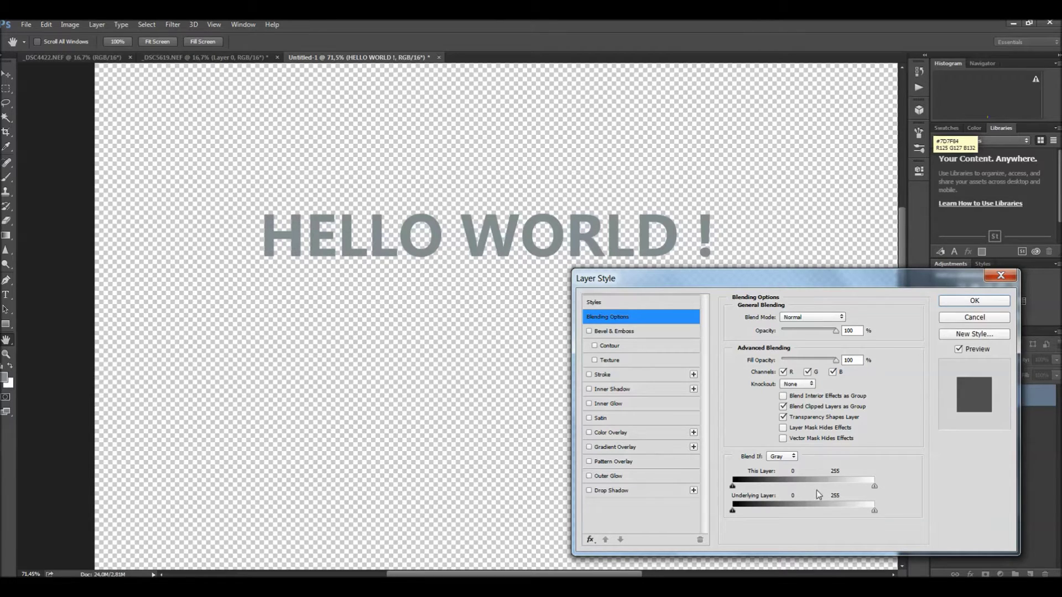
{"action": "left_click_drag", "start_coordinate": [802, 279], "coordinate": [585, 288]}
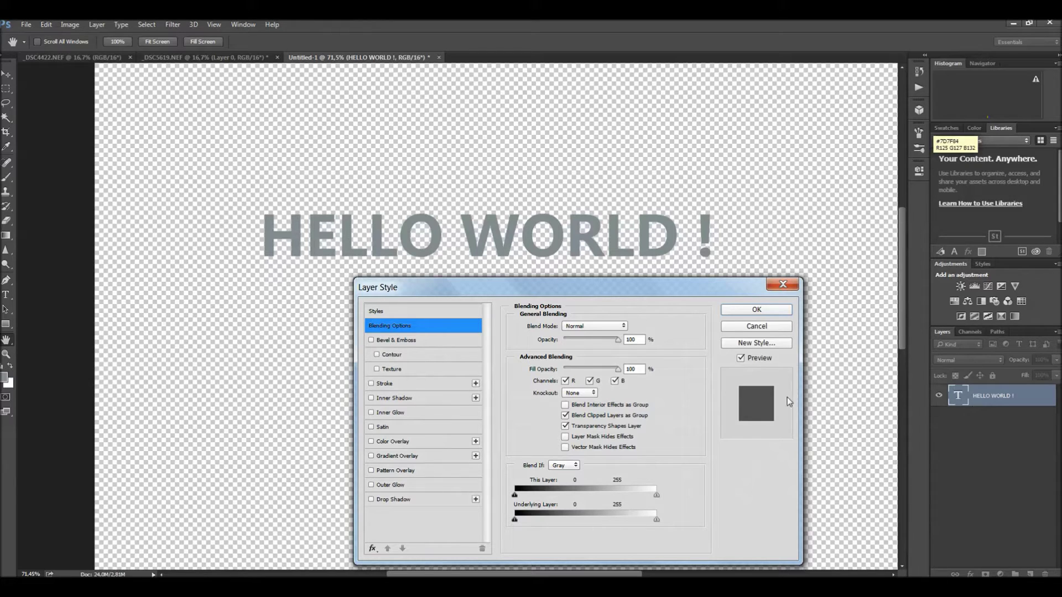
{"action": "left_click", "coordinate": [384, 384]}
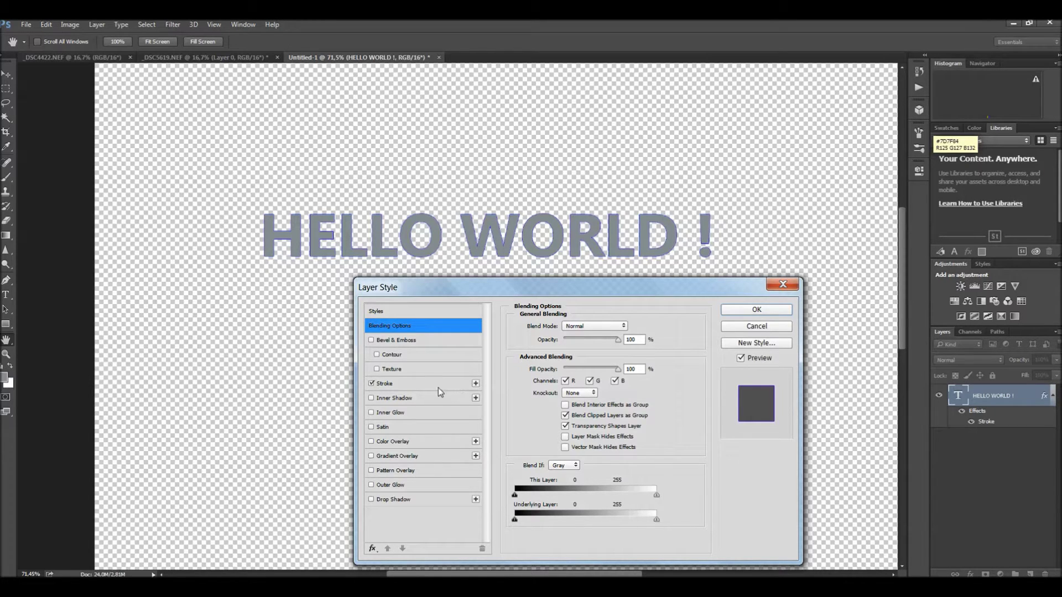
{"action": "left_click", "coordinate": [437, 384]}
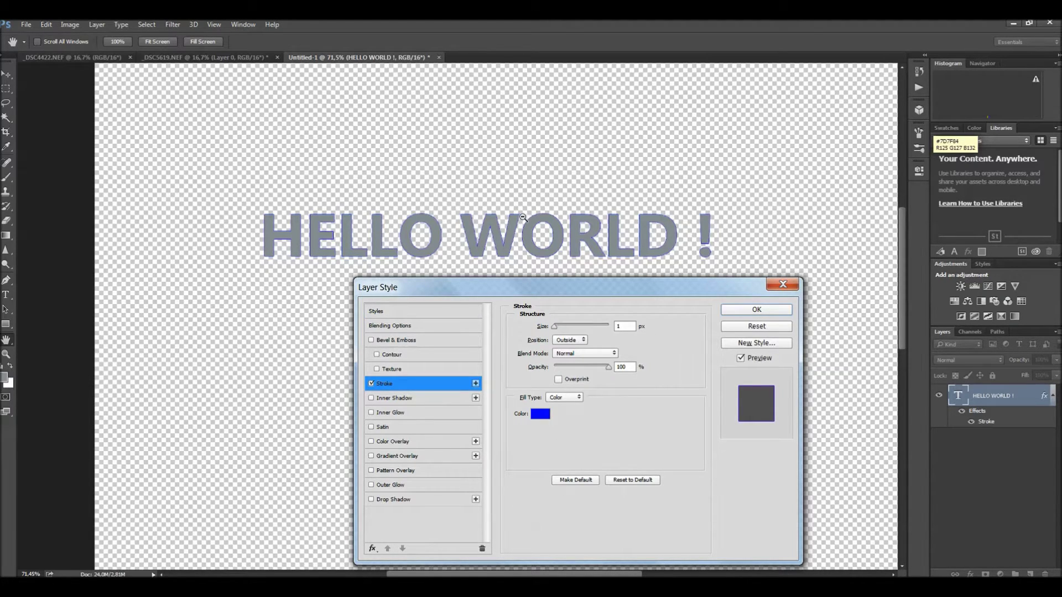
{"action": "scroll", "coordinate": [522, 213], "scroll_direction": "up", "scroll_amount": 2}
{"action": "scroll", "coordinate": [520, 222], "scroll_direction": "up", "scroll_amount": 1}
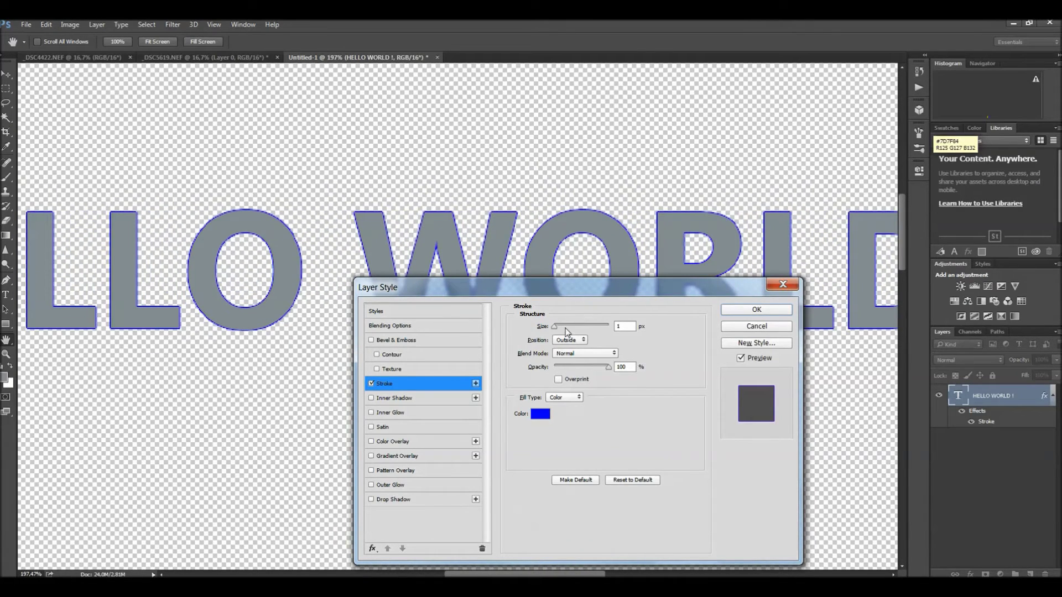
{"action": "left_click_drag", "start_coordinate": [556, 330], "coordinate": [557, 331]}
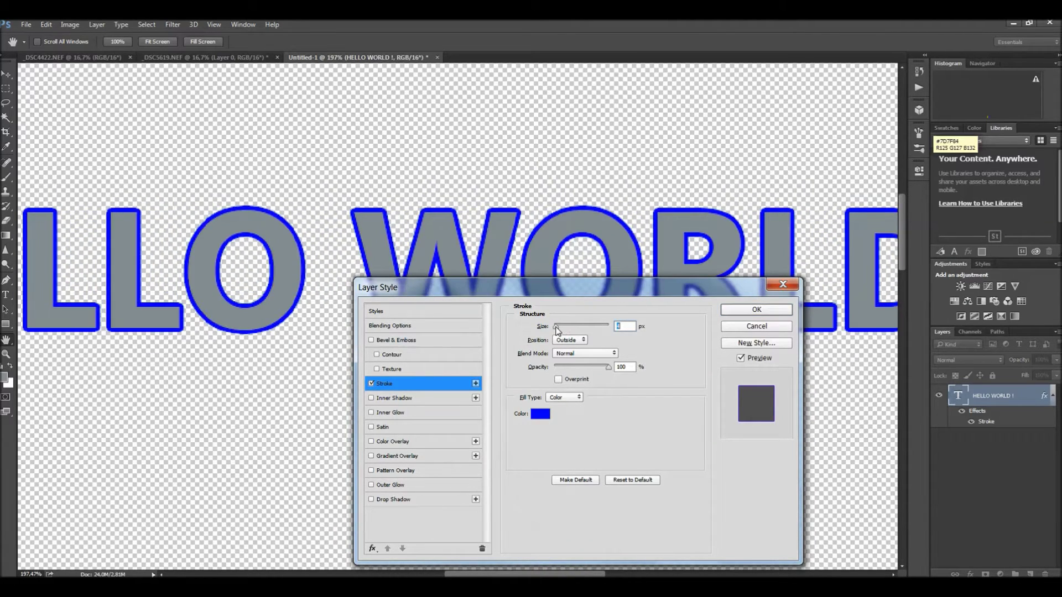
{"action": "left_click", "coordinate": [585, 354]}
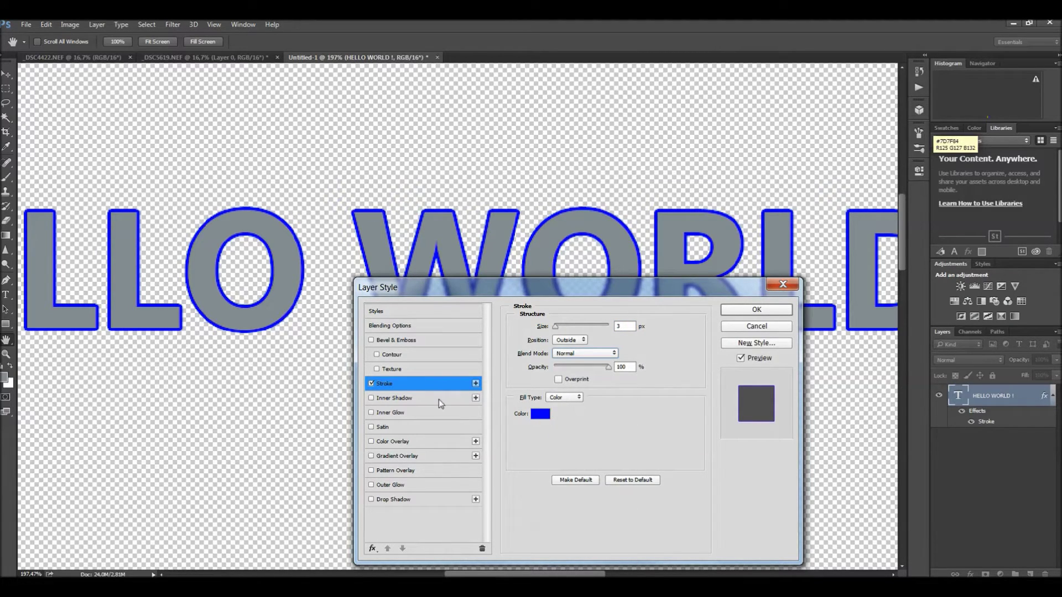
Add a second, thinner red Stroke positioned inside the letters
{"action": "left_click", "coordinate": [476, 384]}
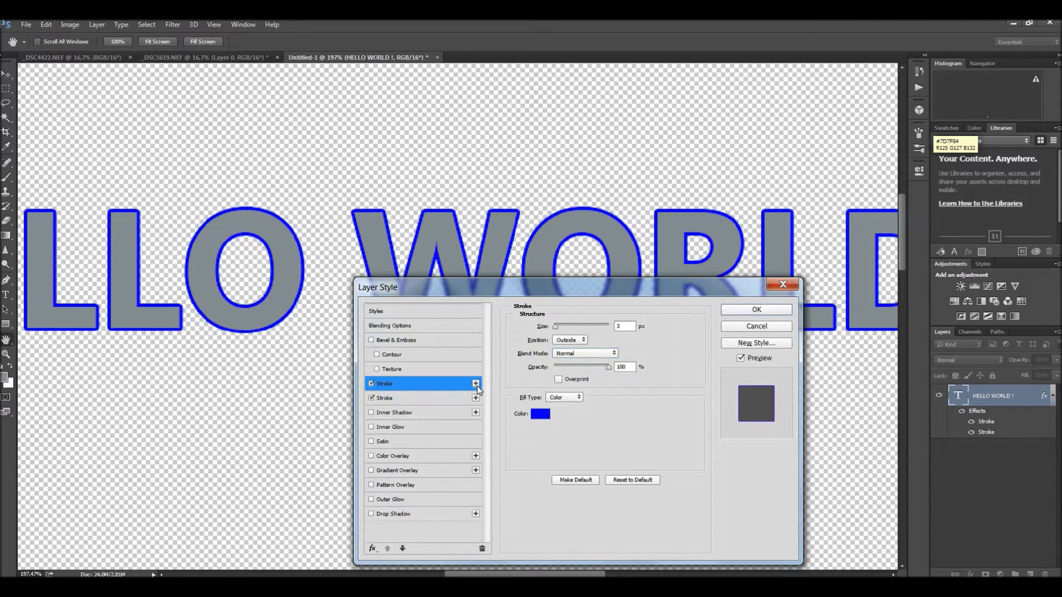
{"action": "left_click", "coordinate": [443, 398]}
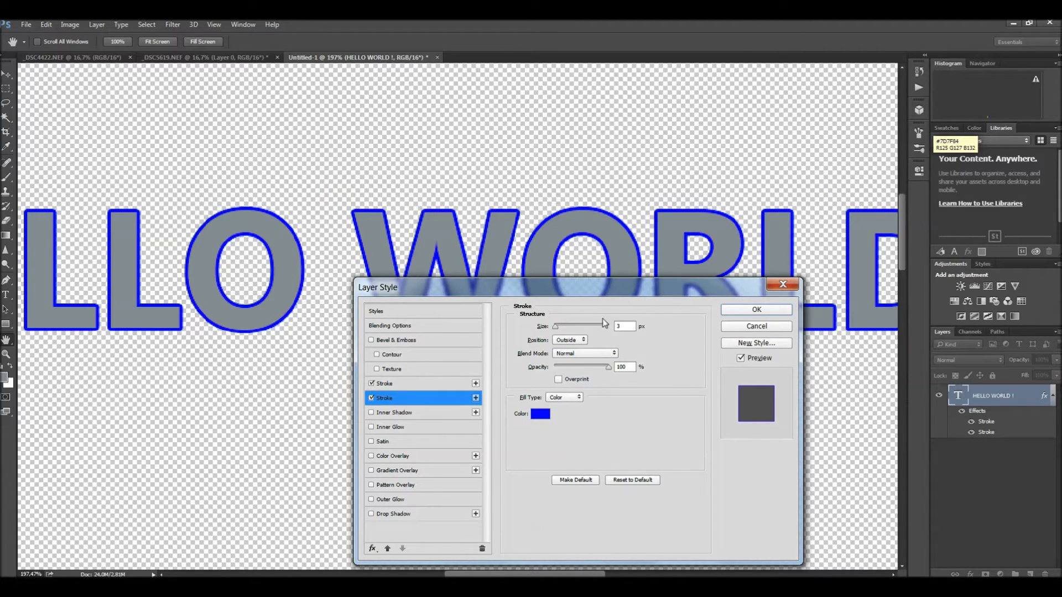
{"action": "left_click", "coordinate": [572, 339]}
{"action": "left_click", "coordinate": [571, 358]}
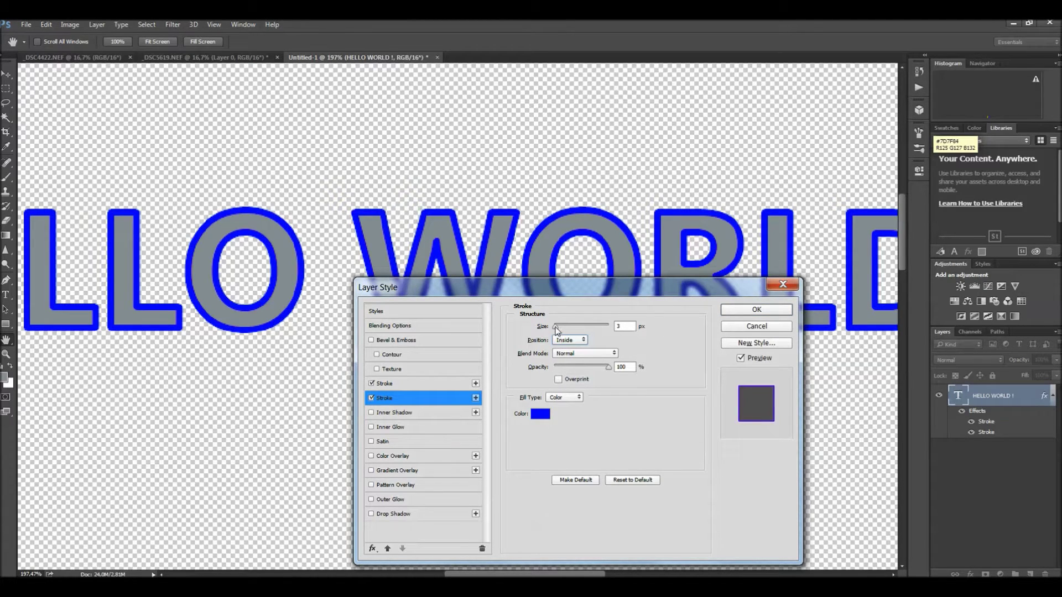
{"action": "left_click_drag", "start_coordinate": [556, 326], "coordinate": [553, 325]}
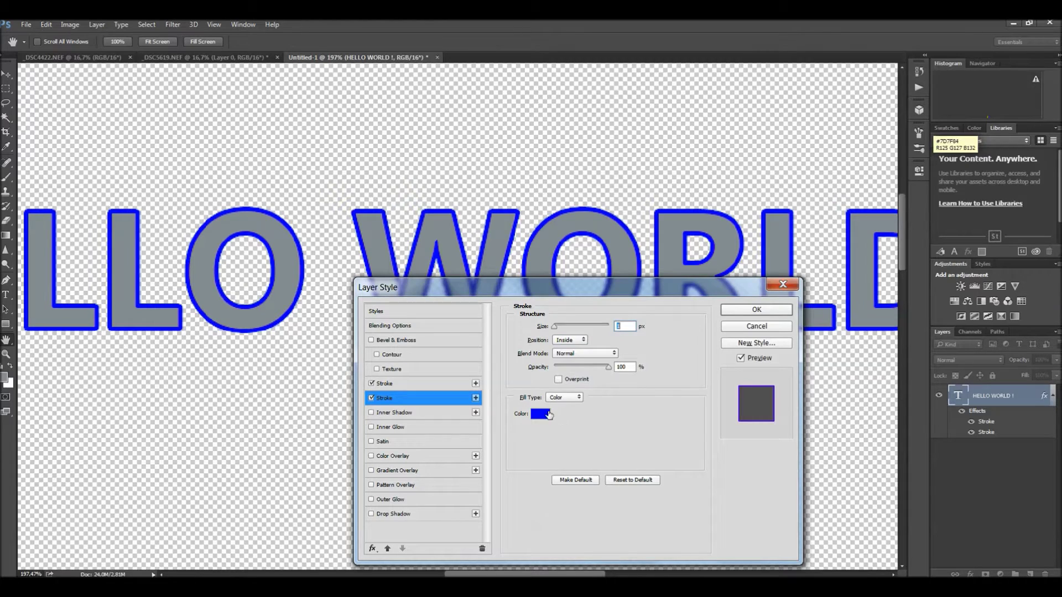
{"action": "left_click", "coordinate": [540, 414]}
{"action": "left_click_drag", "start_coordinate": [703, 293], "coordinate": [702, 404]}
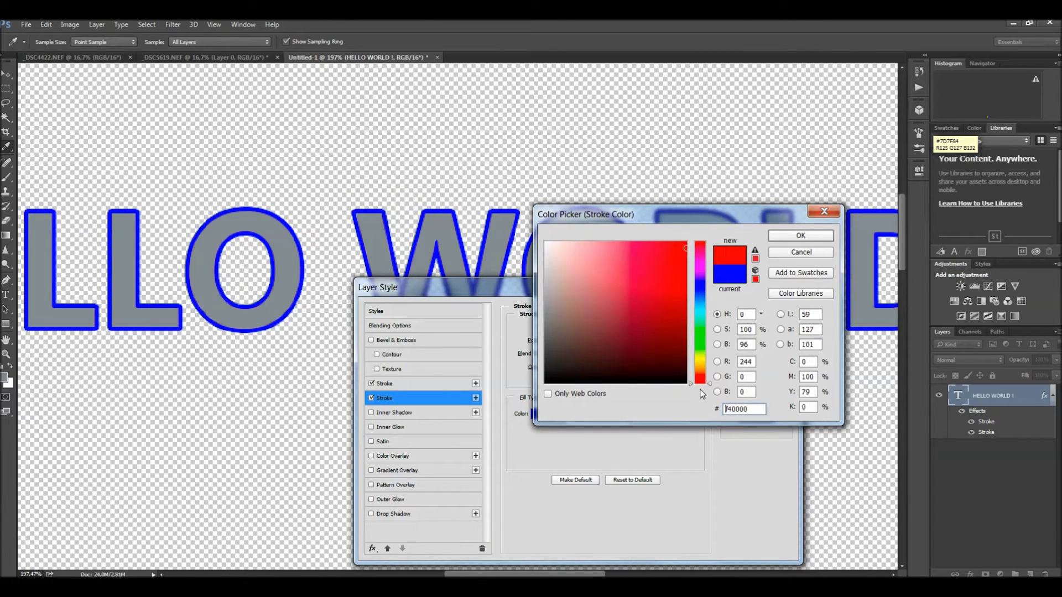
{"action": "left_click", "coordinate": [800, 237]}
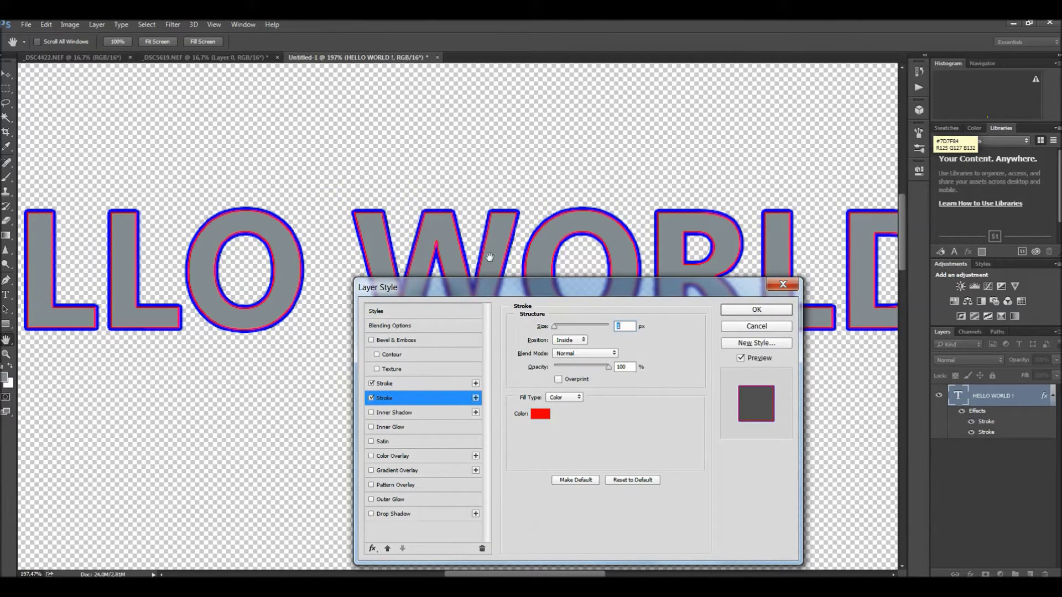
Add a third, centre-positioned cyan Stroke and apply the layer style
{"action": "left_click", "coordinate": [475, 398]}
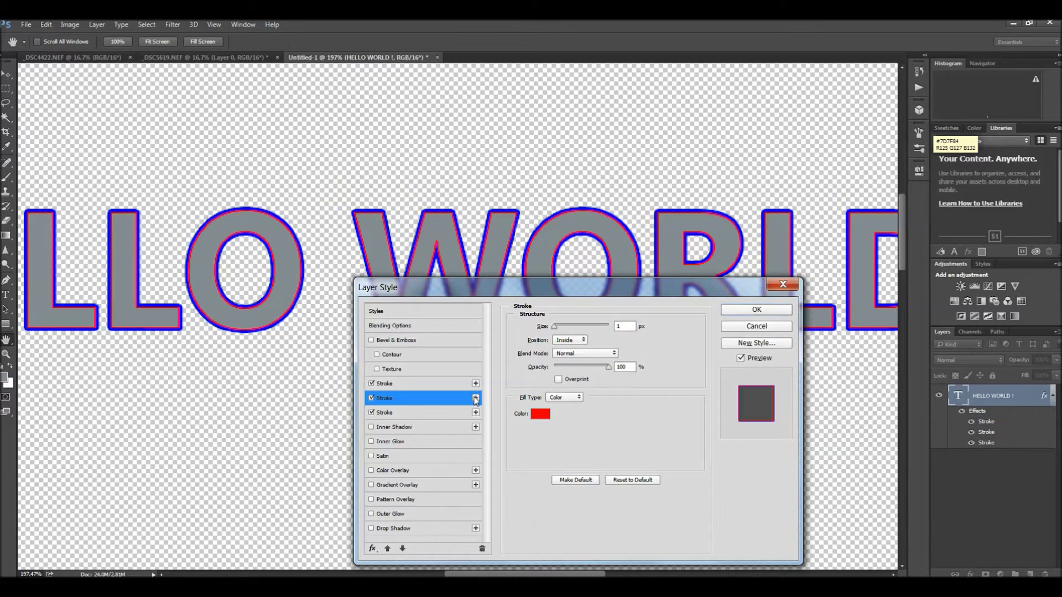
{"action": "left_click_drag", "start_coordinate": [553, 327], "coordinate": [554, 329]}
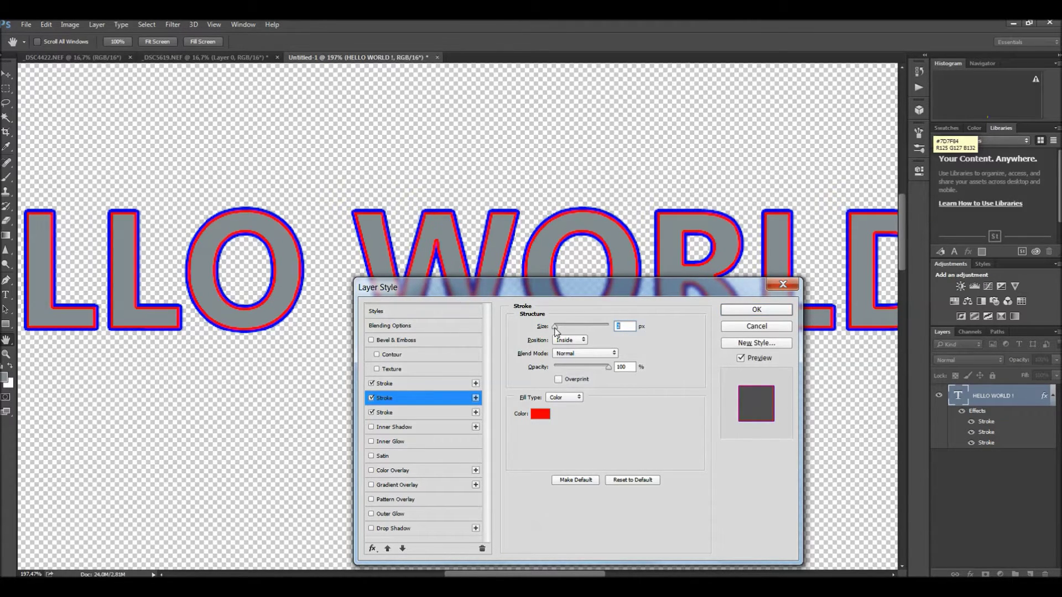
{"action": "left_click", "coordinate": [578, 340]}
{"action": "left_click", "coordinate": [580, 364]}
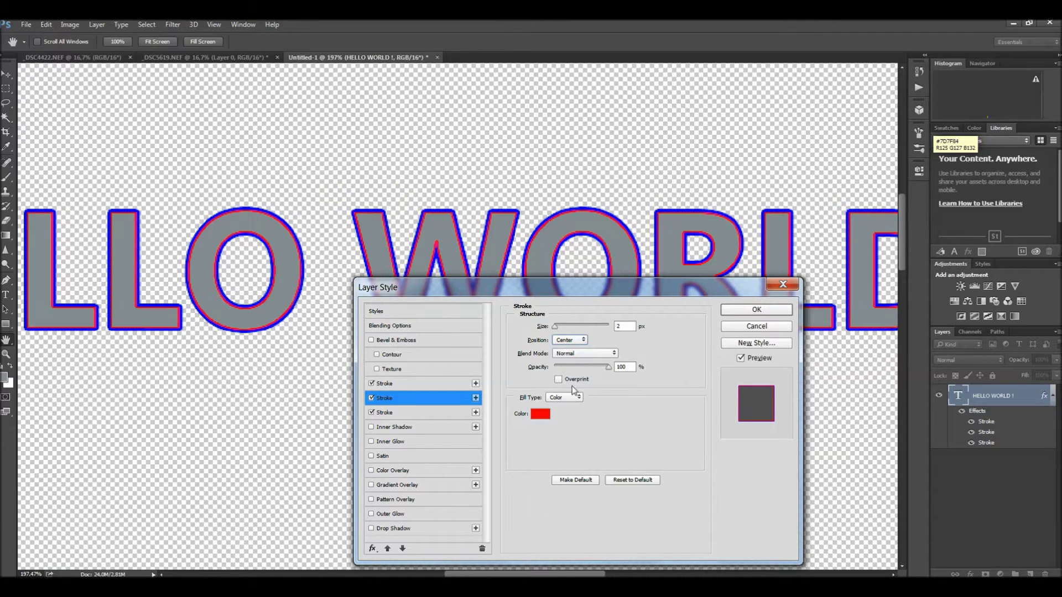
{"action": "left_click", "coordinate": [540, 413]}
{"action": "left_click_drag", "start_coordinate": [695, 311], "coordinate": [696, 305]}
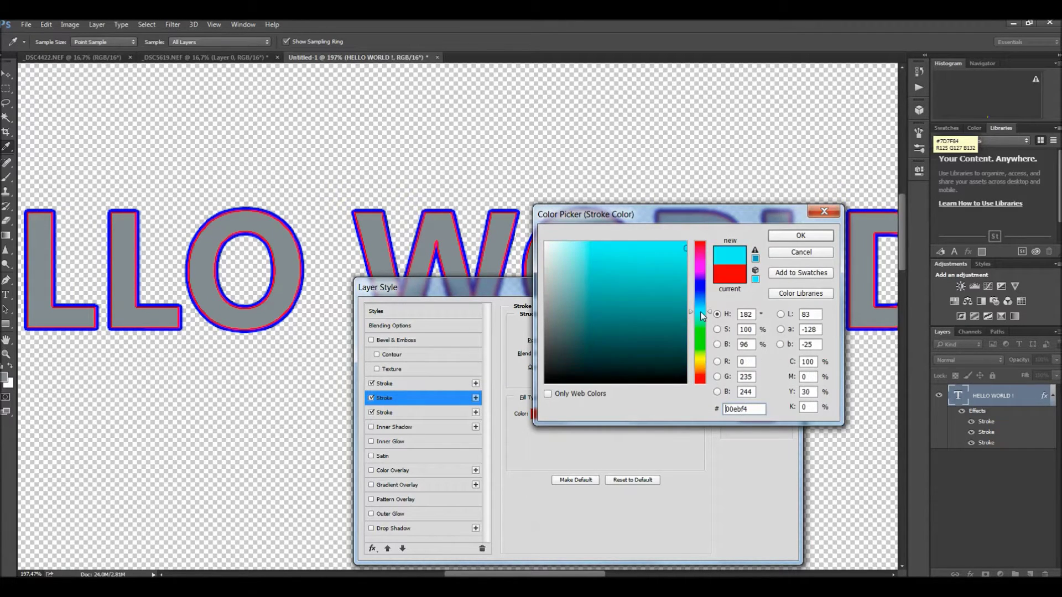
{"action": "left_click", "coordinate": [830, 236]}
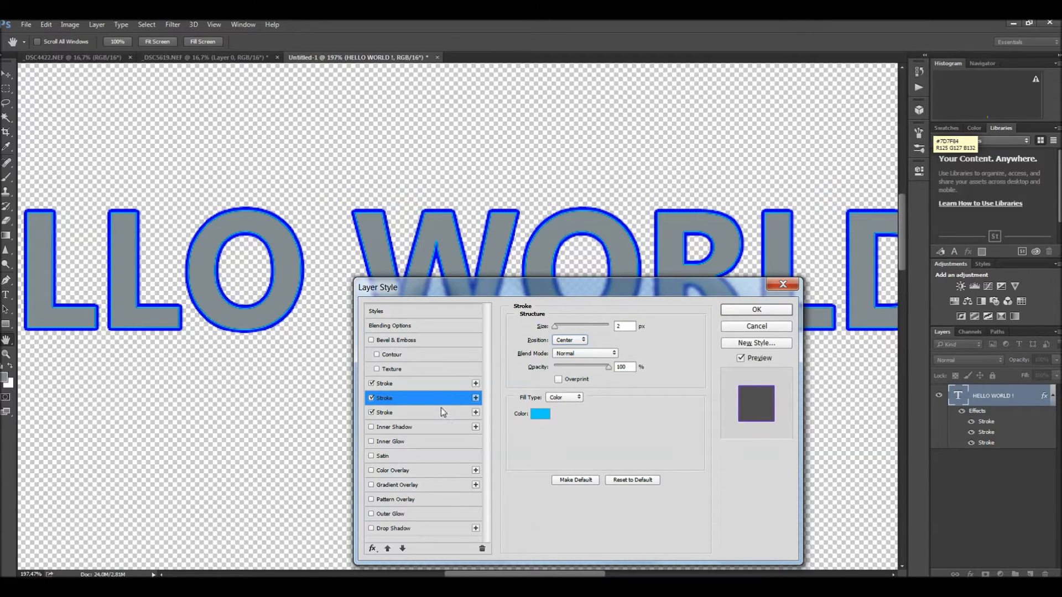
{"action": "left_click", "coordinate": [442, 412]}
{"action": "double_click", "coordinate": [624, 326]}
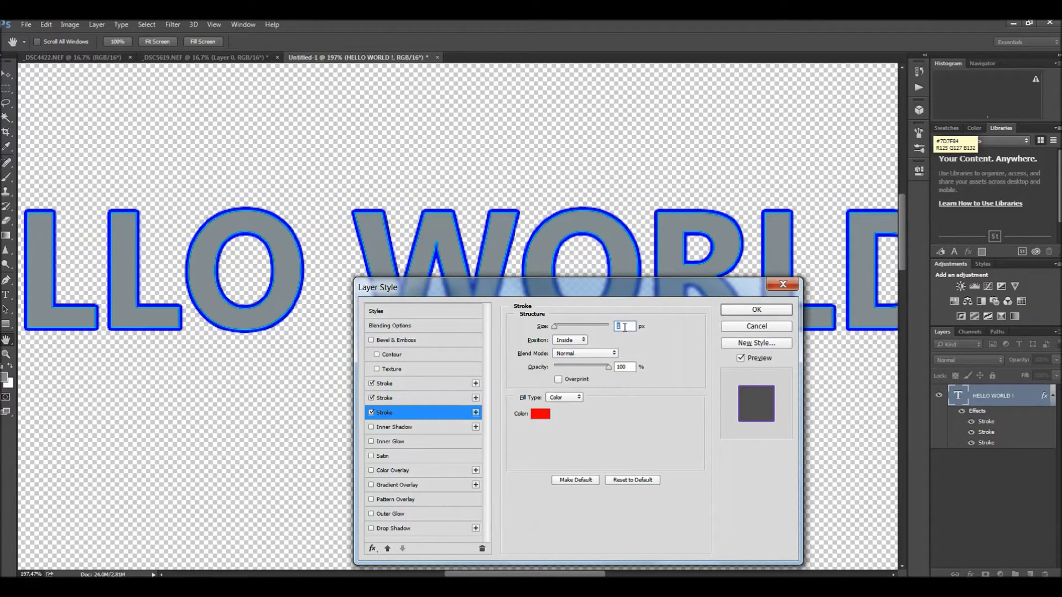
{"action": "key", "text": "Return"}
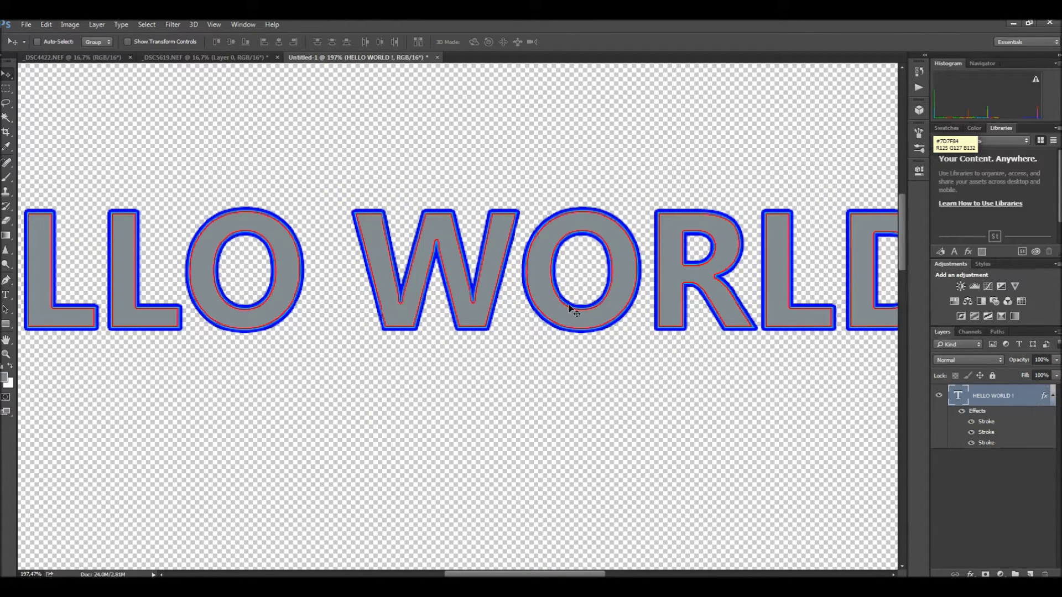
Reopen Layer Style, nudge the layer opacity back to 100, and cancel the dialog
{"action": "double_click", "coordinate": [1031, 404]}
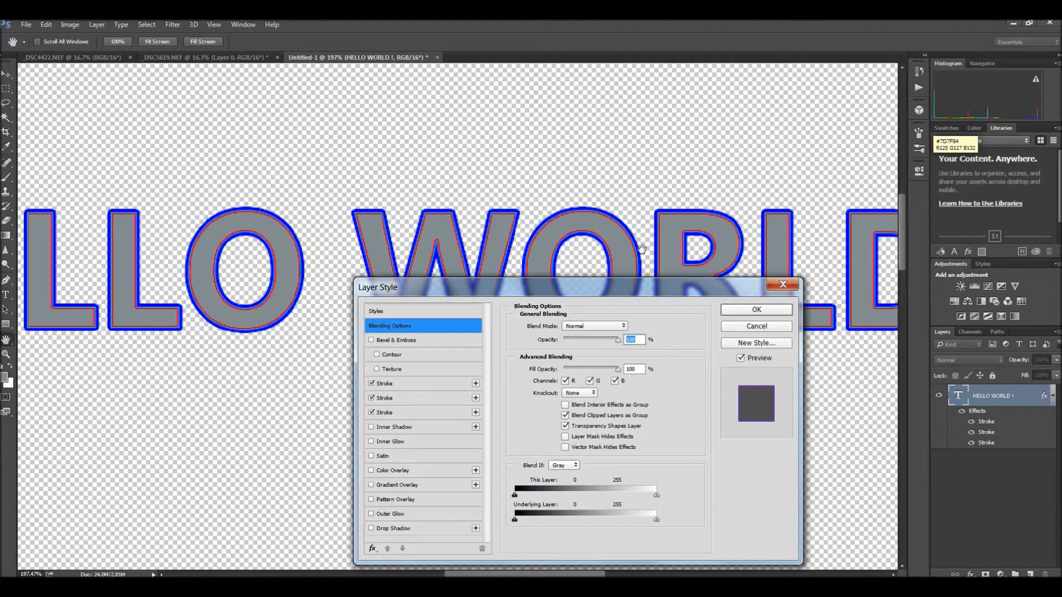
{"action": "key", "text": "Down"}
{"action": "key", "text": "Down"}
{"action": "key", "text": "Up"}
{"action": "key", "text": "Up"}
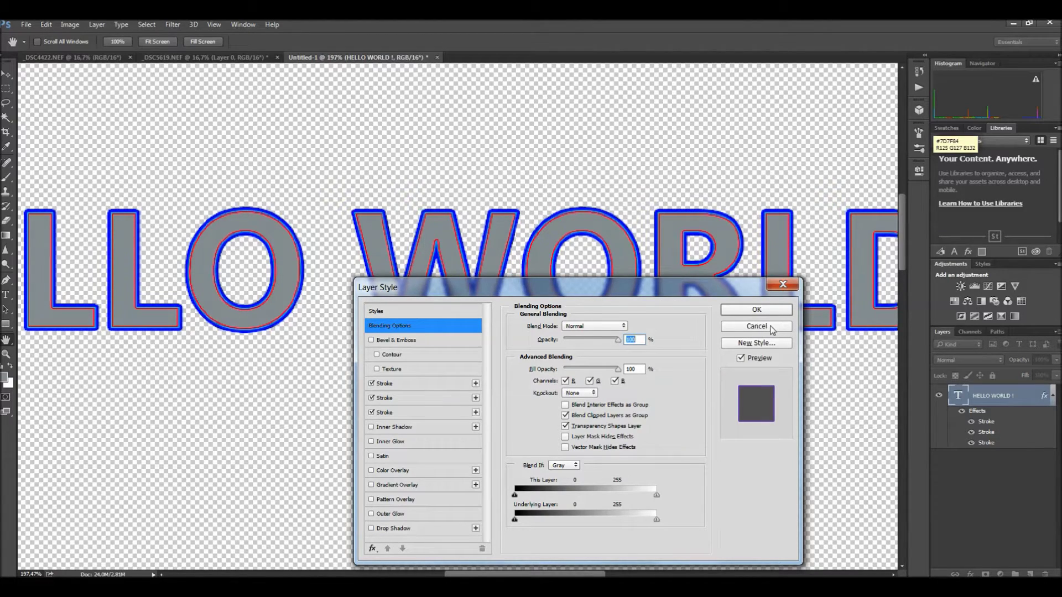
{"action": "left_click", "coordinate": [773, 328]}
{"action": "scroll", "coordinate": [644, 301], "scroll_direction": "down", "scroll_amount": 2, "text": "alt"}
{"action": "scroll", "coordinate": [644, 301], "scroll_direction": "down", "scroll_amount": 3, "text": "alt"}
{"action": "scroll", "coordinate": [645, 302], "scroll_direction": "down", "scroll_amount": 1, "text": "alt"}
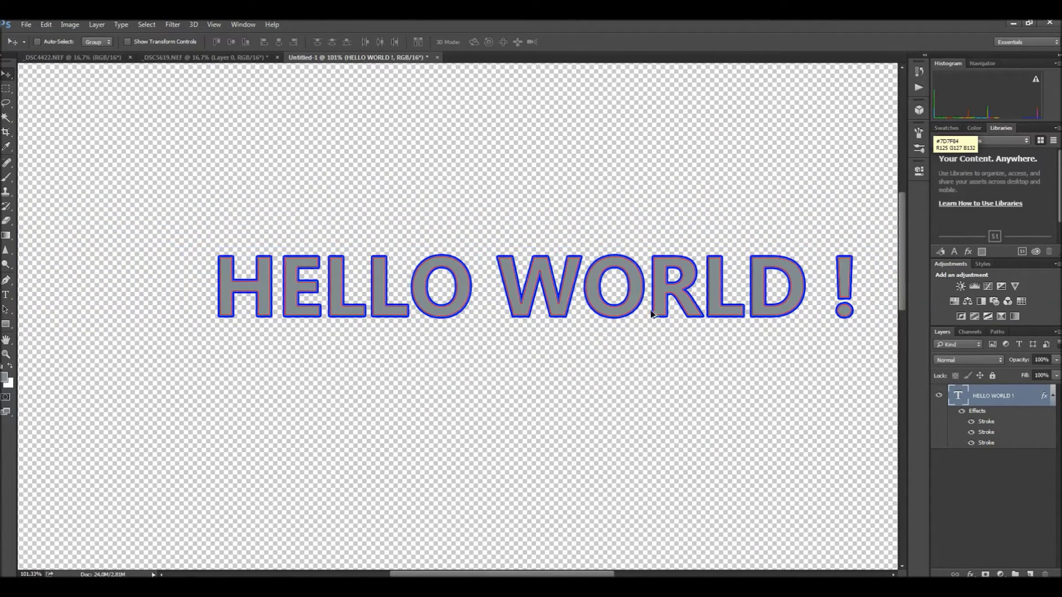
{"action": "left_click_drag", "start_coordinate": [645, 301], "coordinate": [616, 268]}
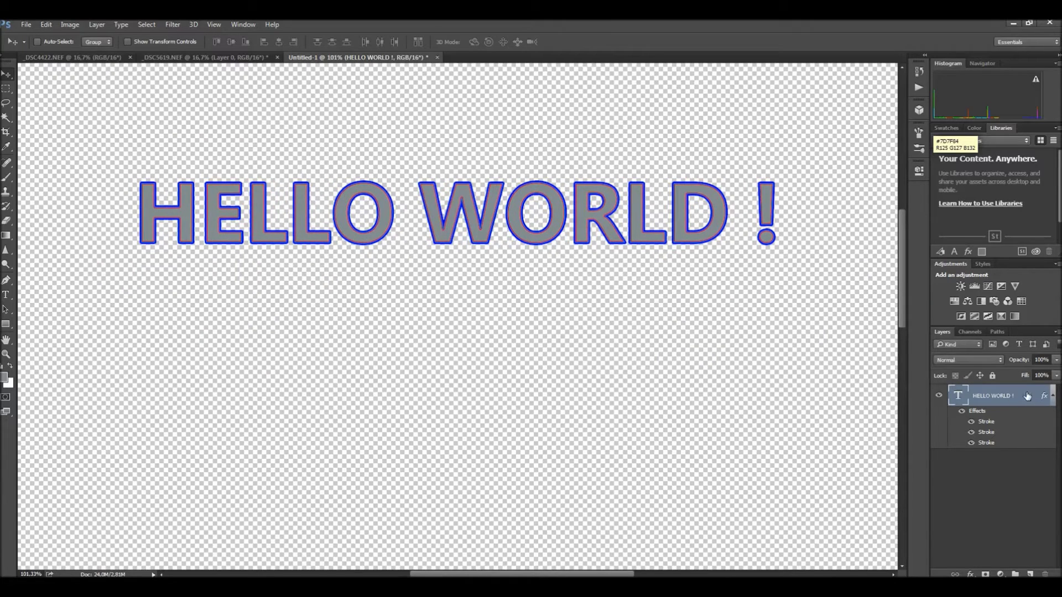
Reopen Layer Style and enable Inner Shadow on the text
{"action": "double_click", "coordinate": [1027, 396]}
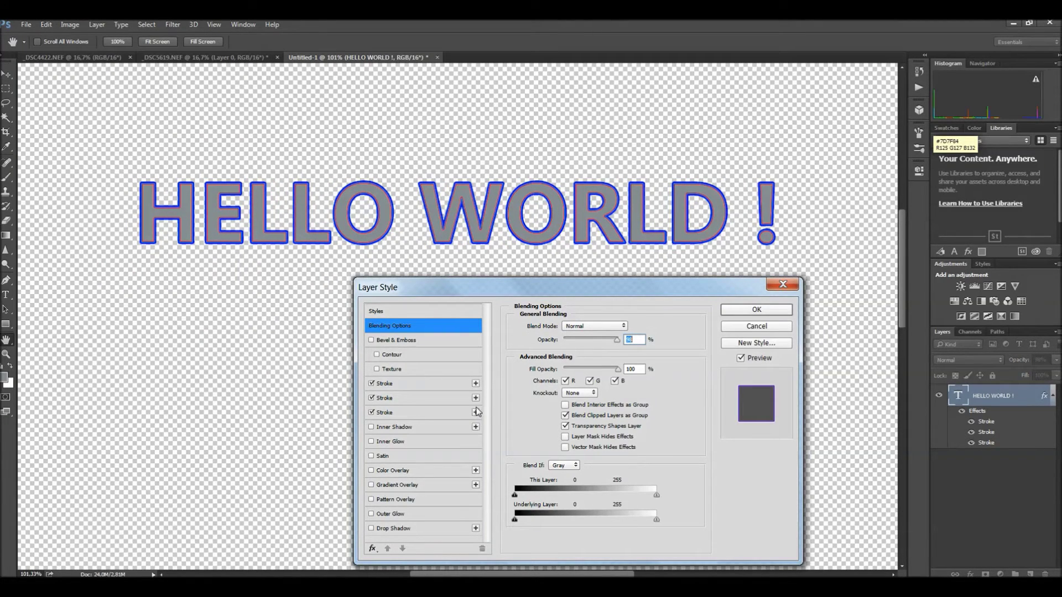
{"action": "left_click", "coordinate": [443, 428]}
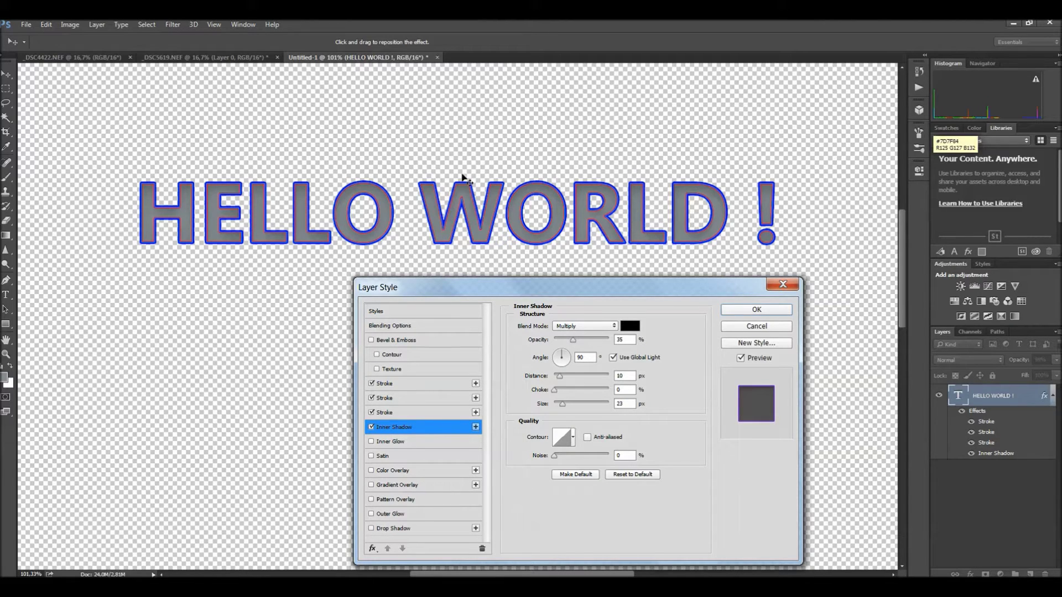
{"action": "left_click", "coordinate": [580, 344]}
Darken the Inner Shadow and add a second one at 73% opacity, 28 px distance, 24% choke
{"action": "left_click_drag", "start_coordinate": [580, 348], "coordinate": [607, 348]}
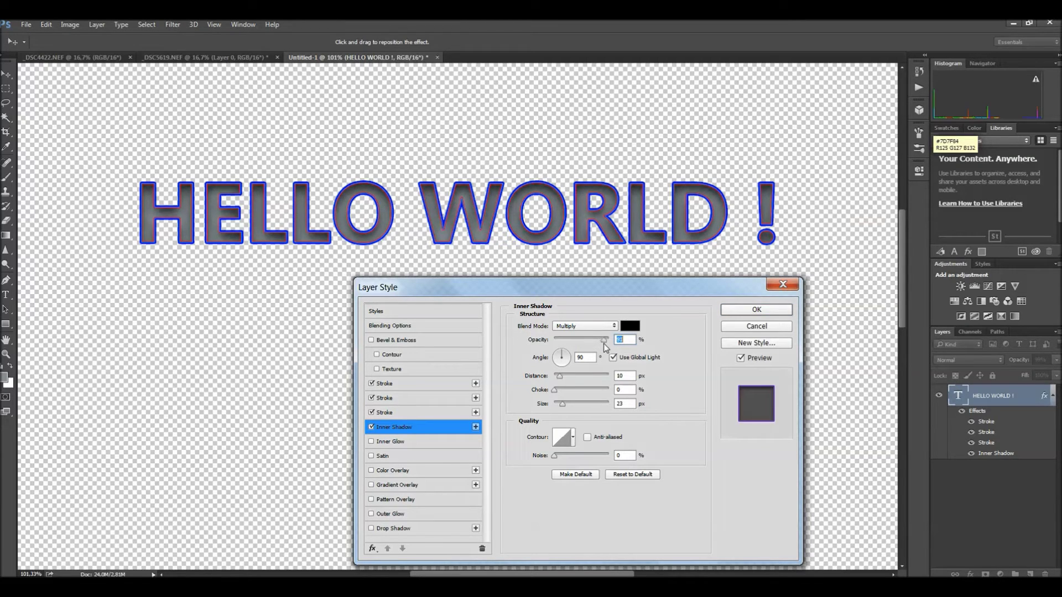
{"action": "left_click", "coordinate": [475, 426]}
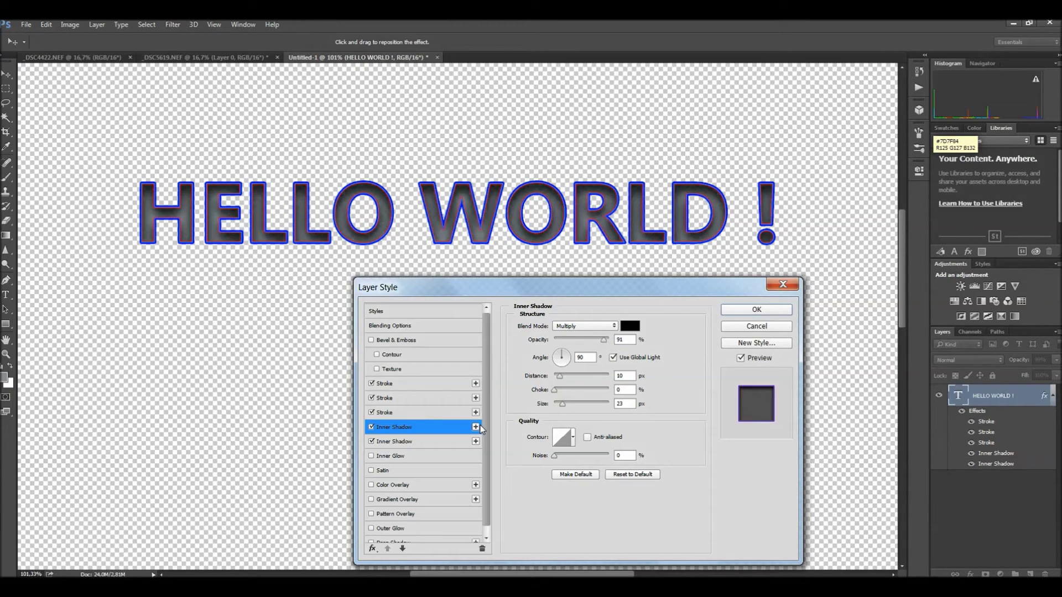
{"action": "left_click_drag", "start_coordinate": [604, 340], "coordinate": [594, 340]}
{"action": "left_click", "coordinate": [568, 376]}
{"action": "left_click", "coordinate": [565, 391]}
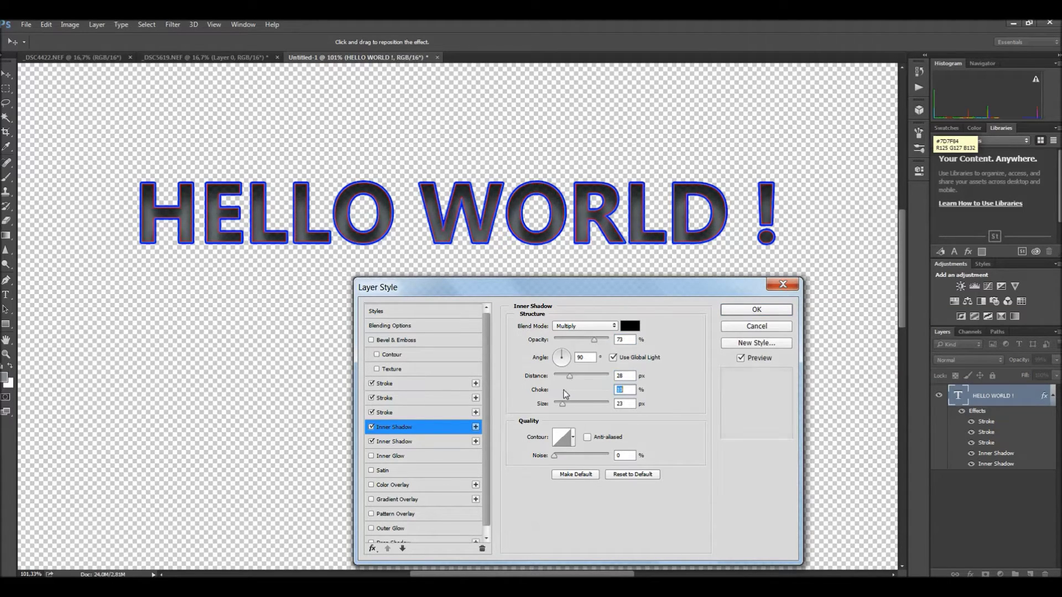
{"action": "left_click", "coordinate": [563, 404]}
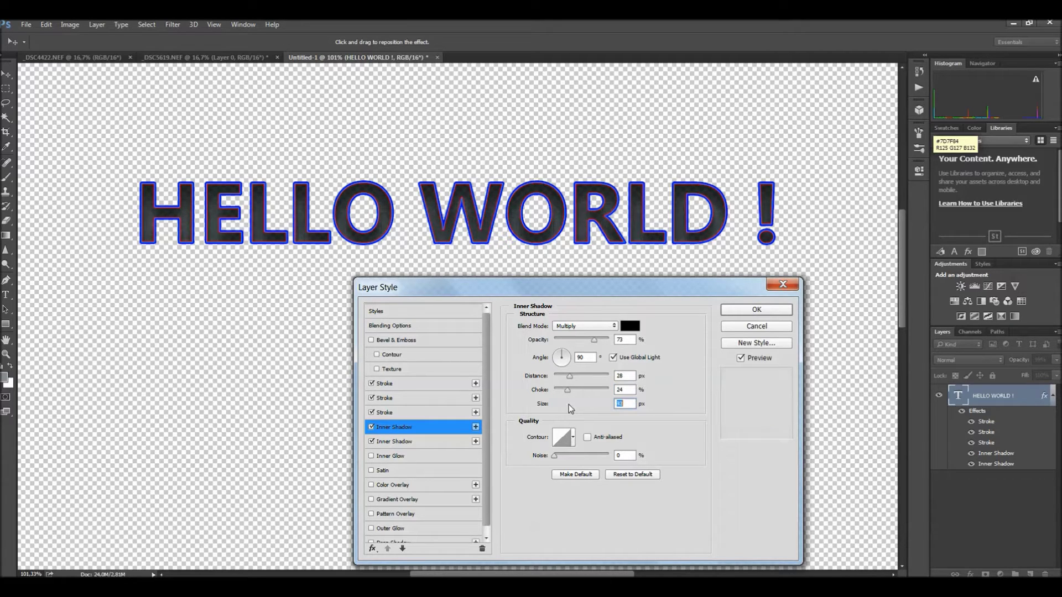
{"action": "left_click_drag", "start_coordinate": [564, 407], "coordinate": [561, 407]}
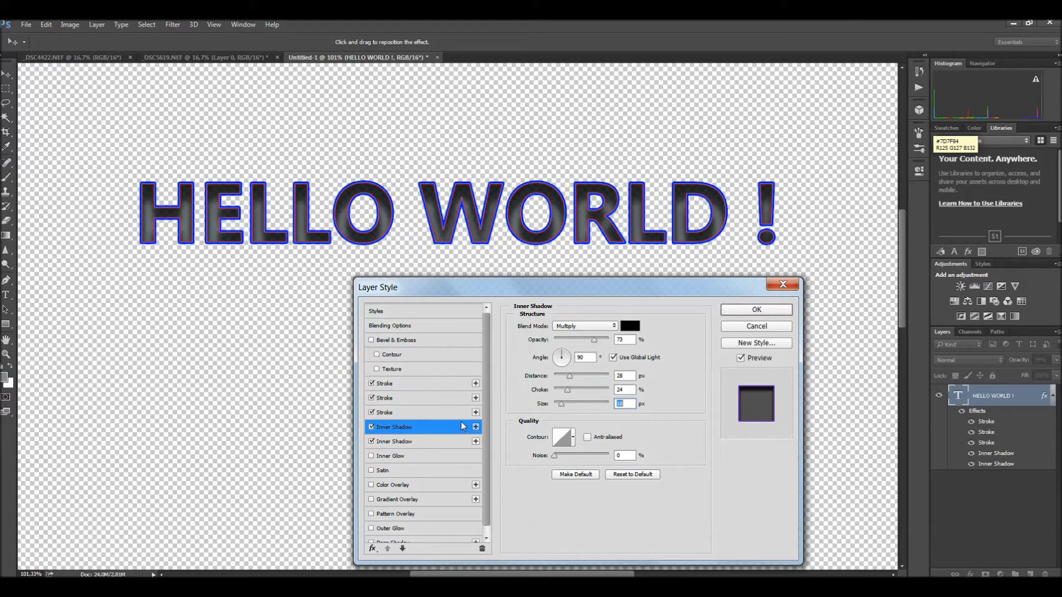
Enable a Drop Shadow and move the dialog off the text
{"action": "left_click_drag", "start_coordinate": [488, 365], "coordinate": [490, 436]}
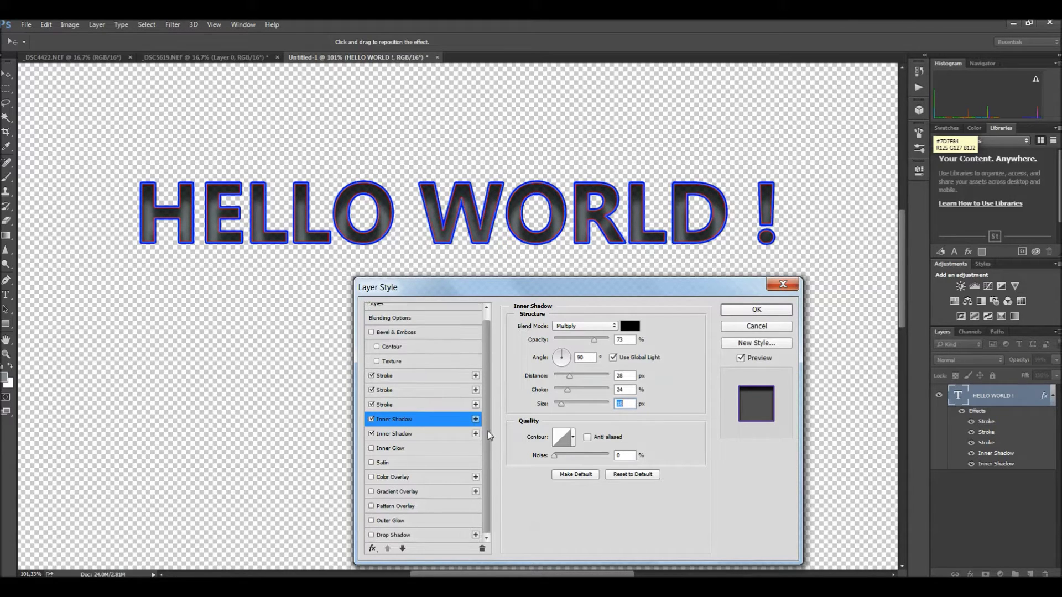
{"action": "left_click", "coordinate": [467, 535]}
{"action": "mouse_move", "coordinate": [655, 291]}
{"action": "left_mouse_down"}
{"action": "mouse_move", "coordinate": [976, 291]}
{"action": "mouse_move", "coordinate": [972, 300]}
{"action": "left_mouse_up"}
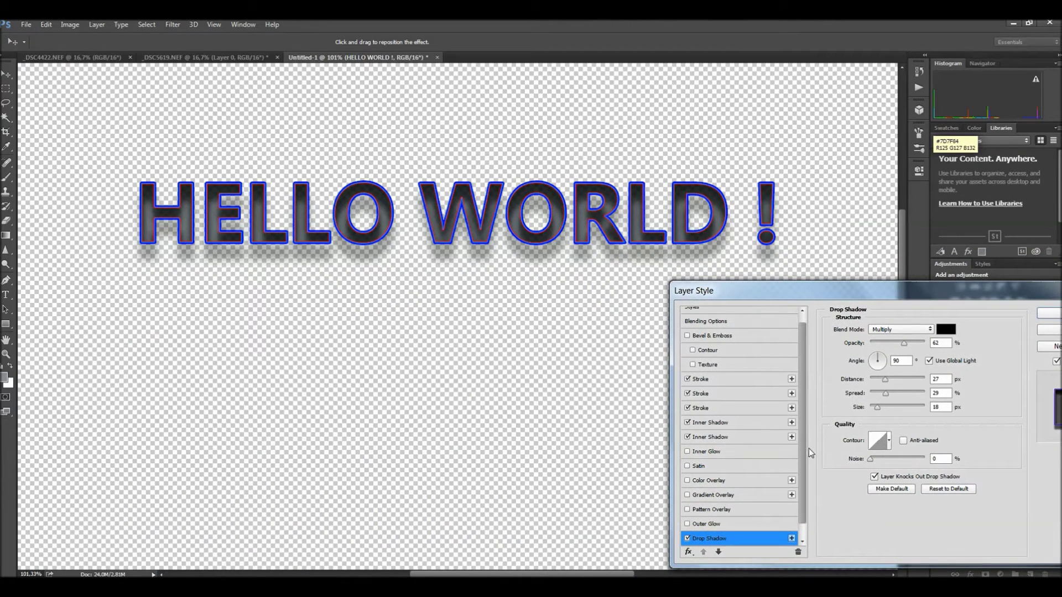
Add a second Drop Shadow and raise the first one's opacity, distance, spread and size
{"action": "left_click", "coordinate": [792, 524]}
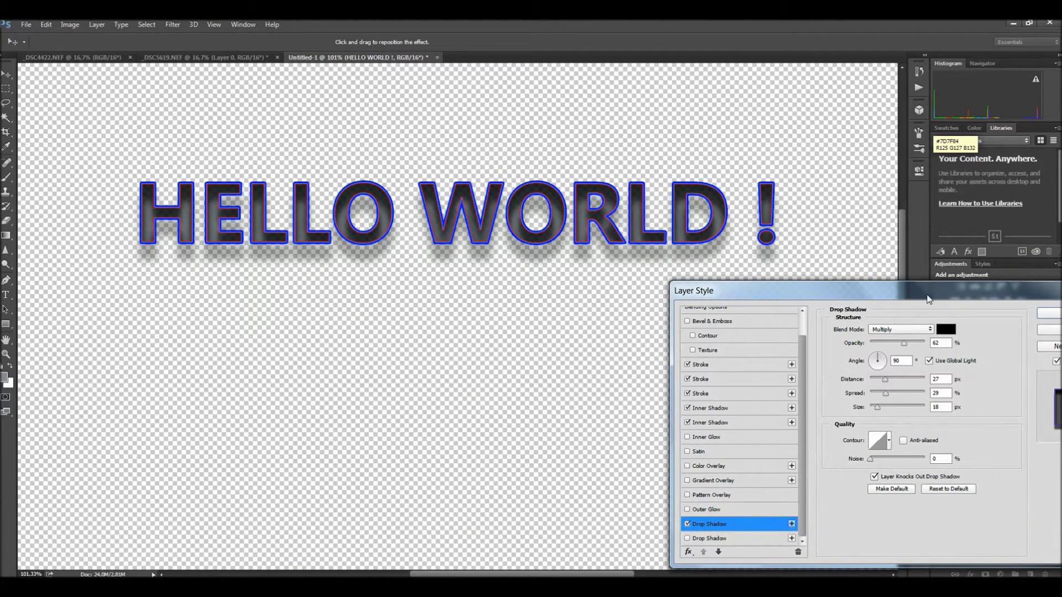
{"action": "left_click_drag", "start_coordinate": [927, 294], "coordinate": [719, 320]}
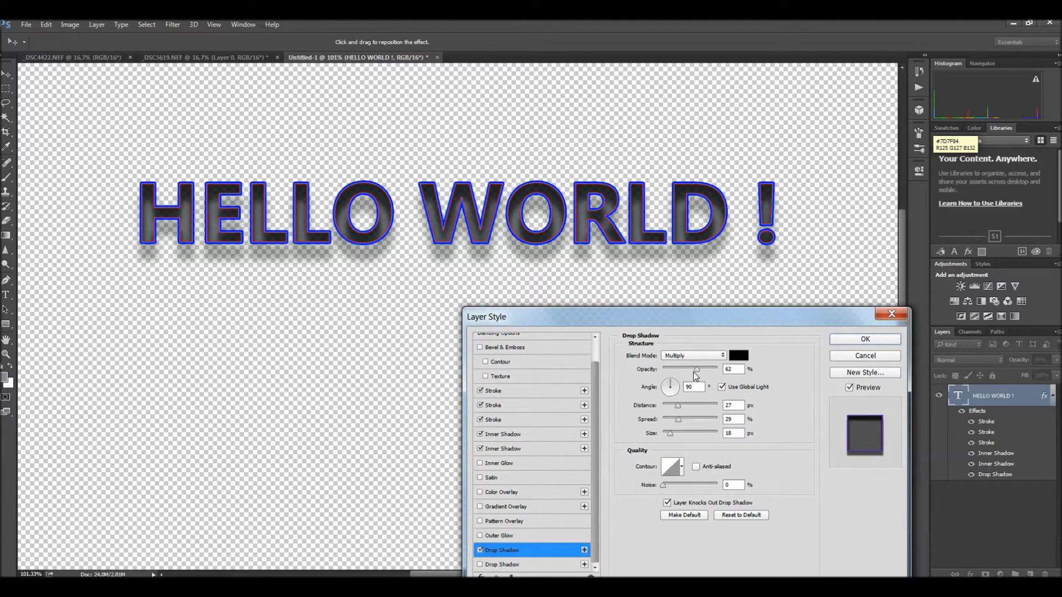
{"action": "left_click_drag", "start_coordinate": [697, 369], "coordinate": [705, 370]}
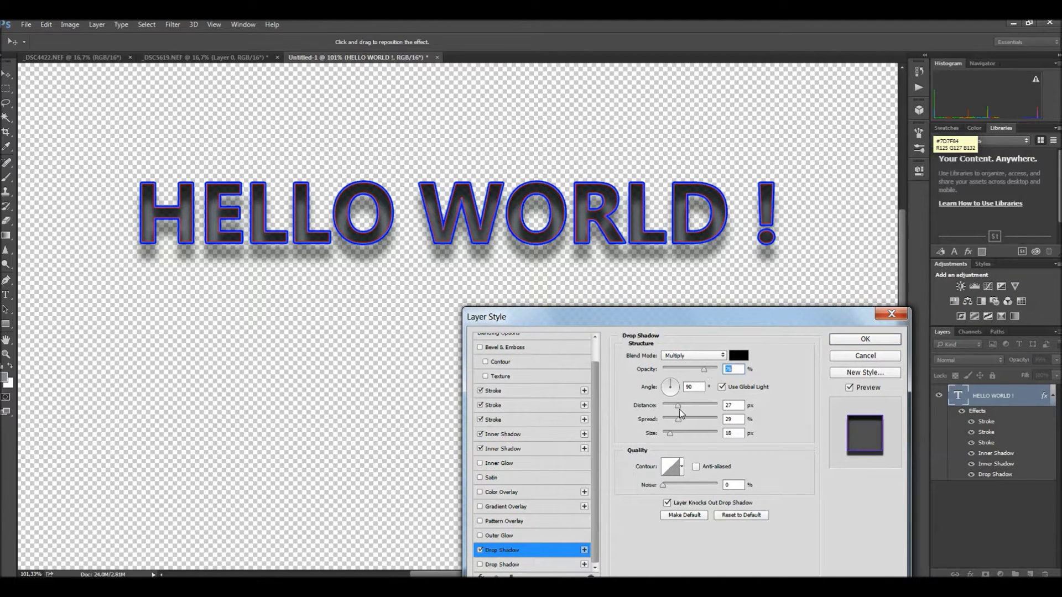
{"action": "left_click_drag", "start_coordinate": [679, 407], "coordinate": [693, 407]}
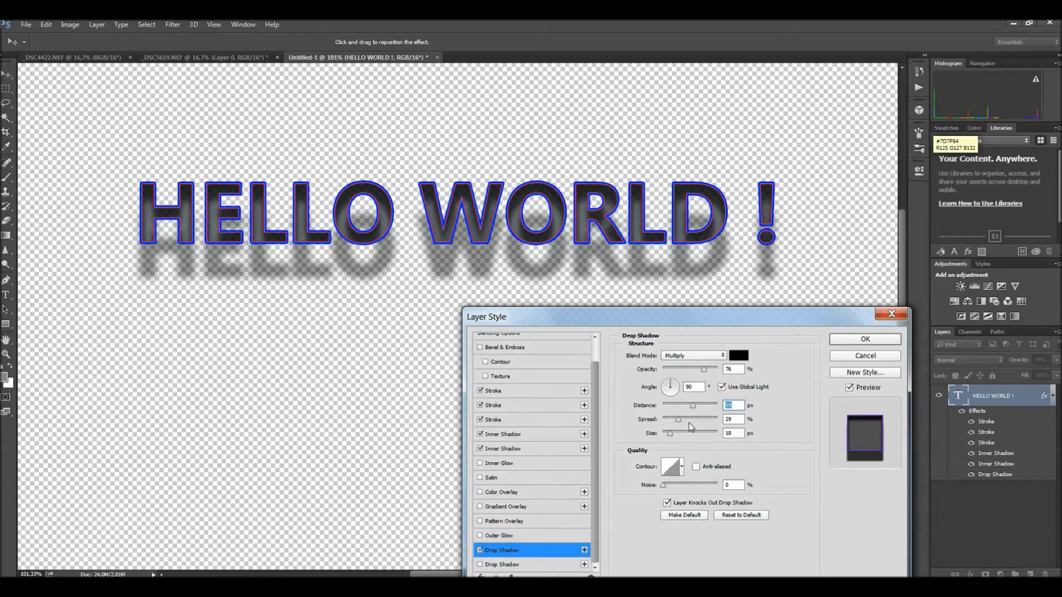
{"action": "left_click", "coordinate": [690, 419]}
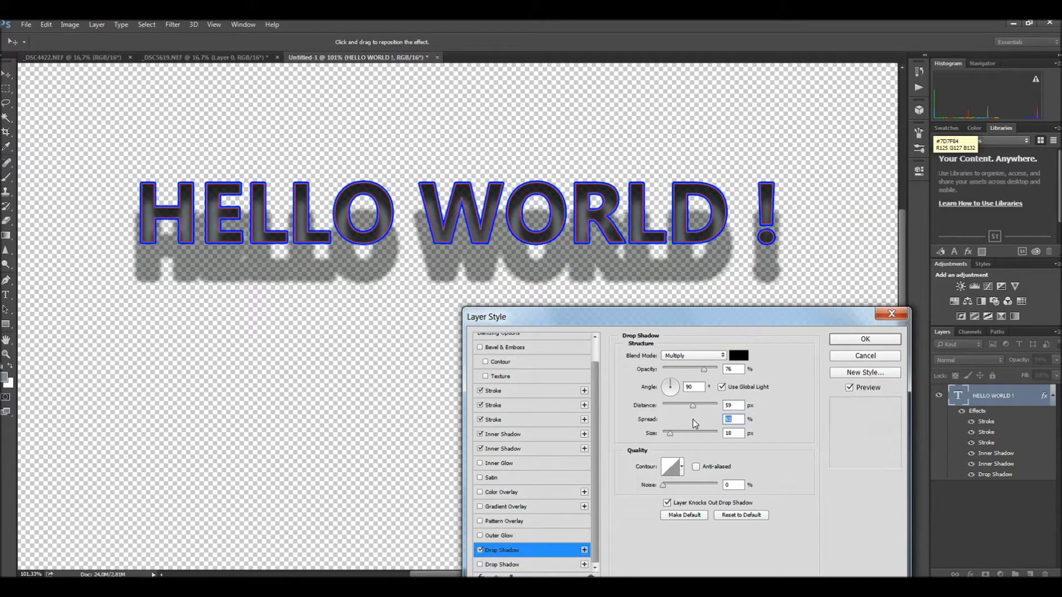
{"action": "left_click_drag", "start_coordinate": [671, 434], "coordinate": [695, 434]}
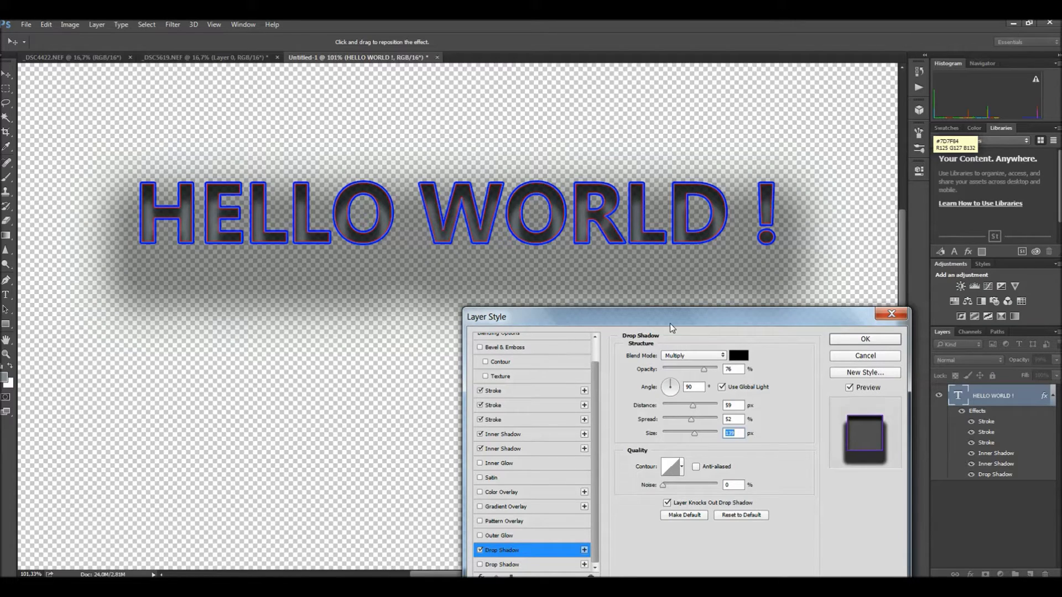
{"action": "left_click_drag", "start_coordinate": [670, 324], "coordinate": [794, 270]}
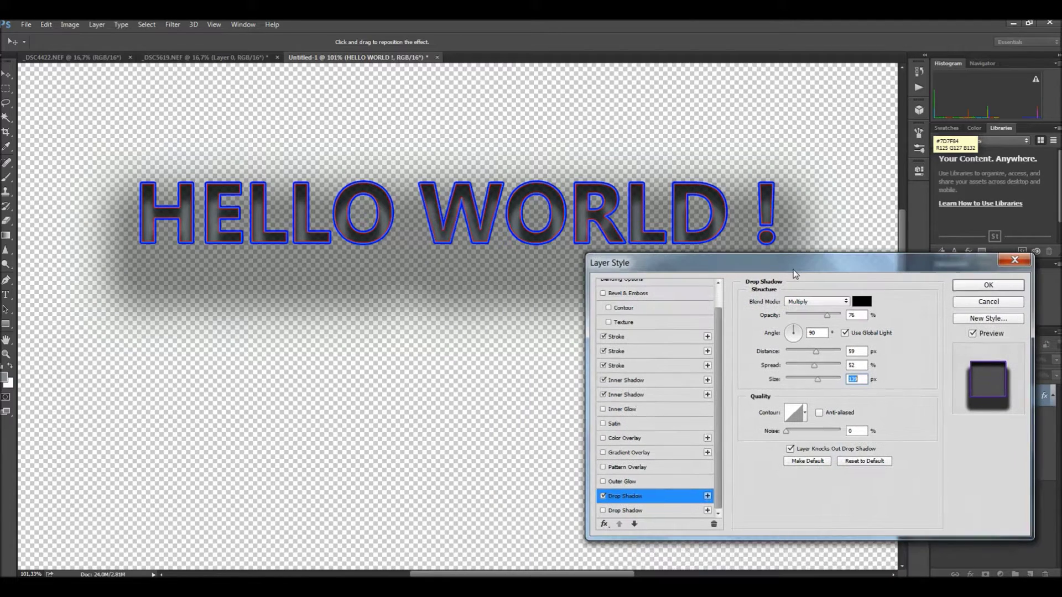
Enable the second drop shadow, enlarge and lower it, and lighten the large one
{"action": "left_click", "coordinate": [604, 510]}
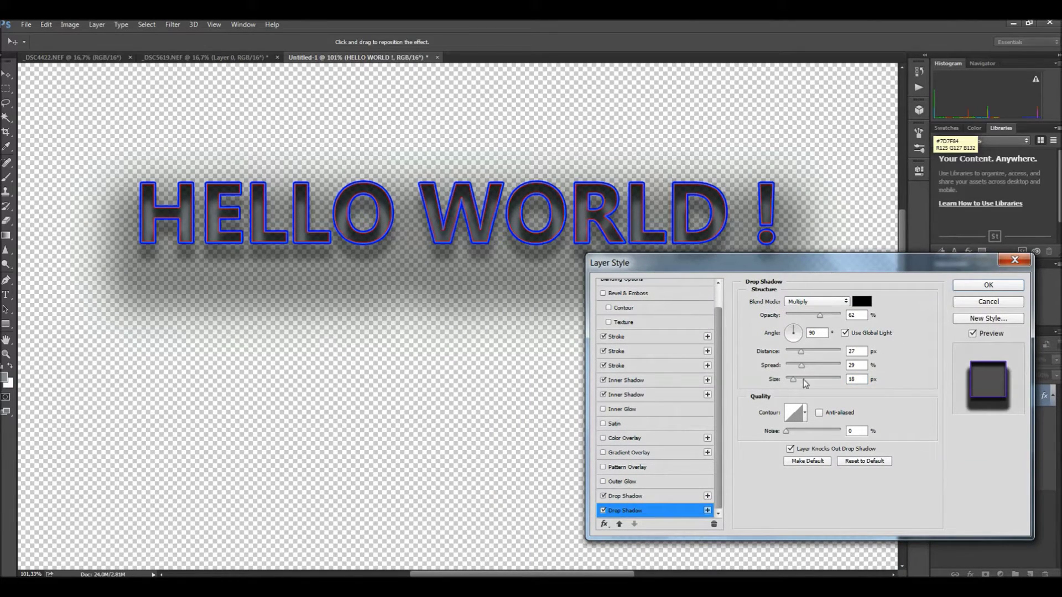
{"action": "left_click_drag", "start_coordinate": [793, 381], "coordinate": [794, 379]}
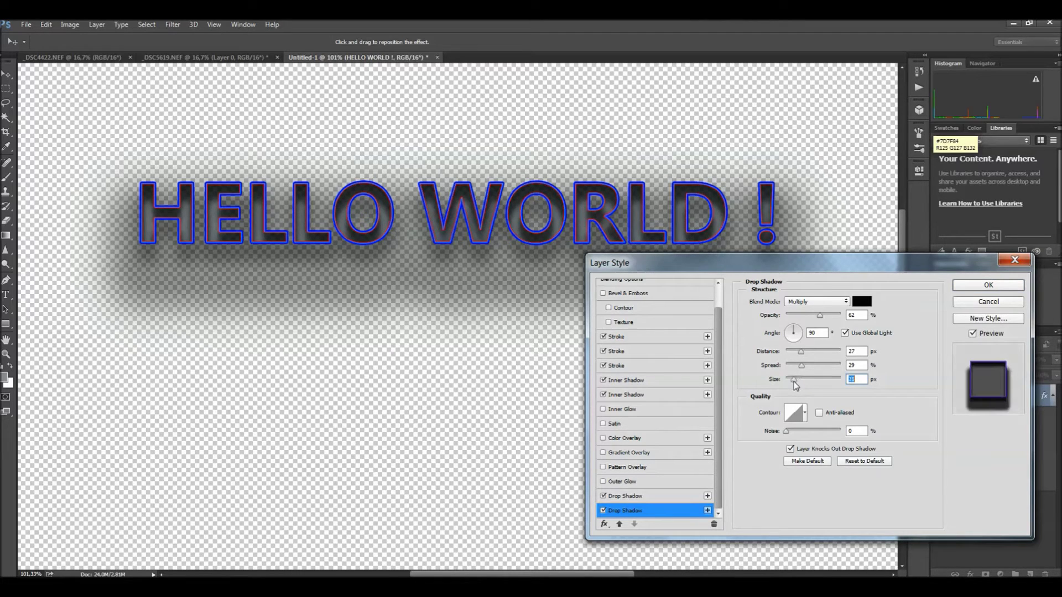
{"action": "mouse_move", "coordinate": [801, 354]}
{"action": "left_mouse_down"}
{"action": "mouse_move", "coordinate": [814, 353]}
{"action": "mouse_move", "coordinate": [810, 365]}
{"action": "left_mouse_up"}
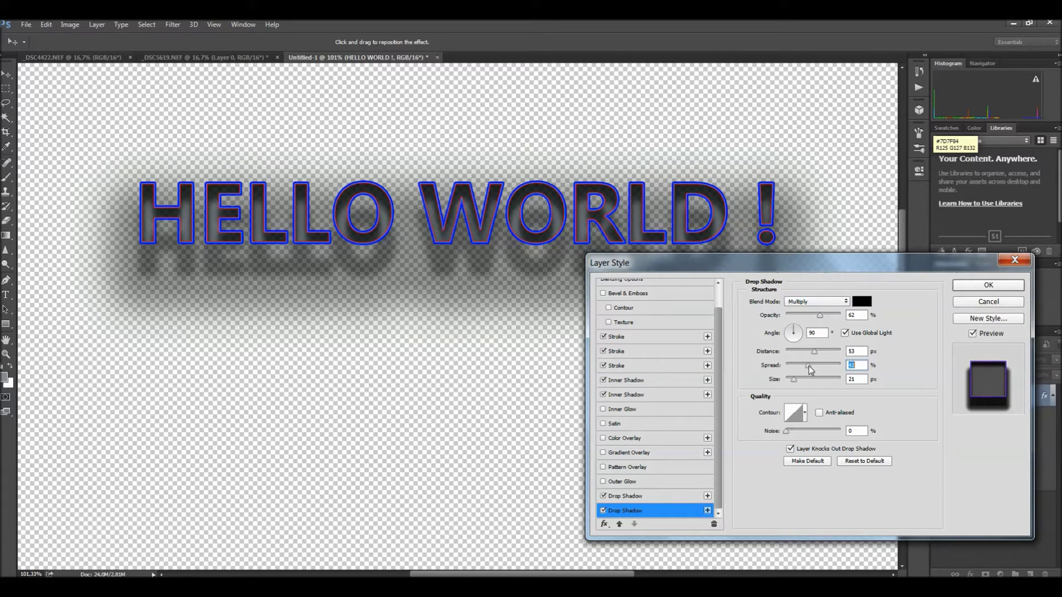
{"action": "left_click", "coordinate": [672, 496]}
{"action": "left_click_drag", "start_coordinate": [823, 317], "coordinate": [815, 318]}
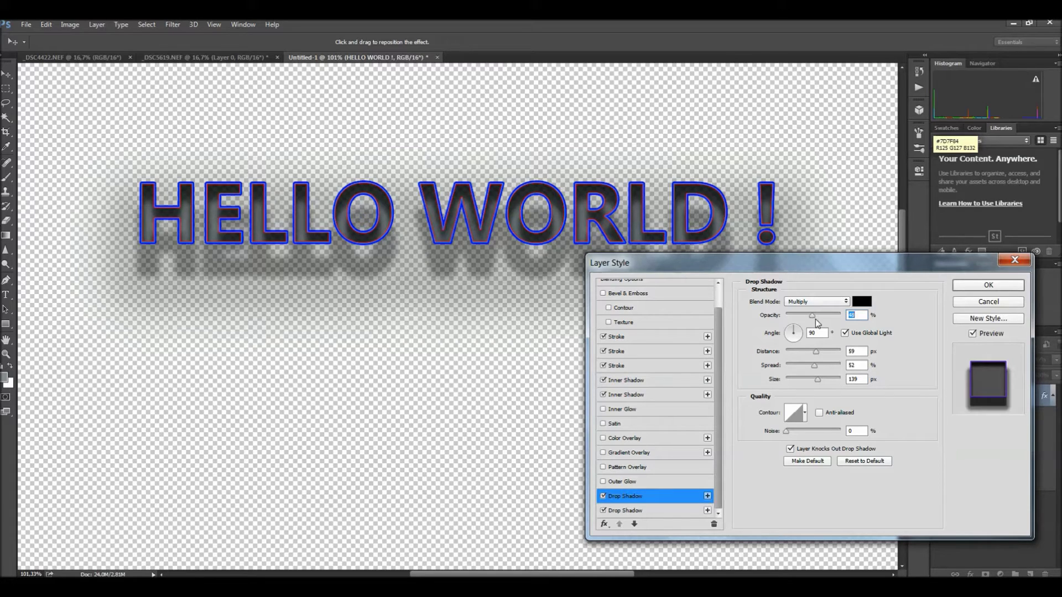
Review the second stroke's settings and apply the finished layer style
{"action": "left_click_drag", "start_coordinate": [691, 263], "coordinate": [591, 315]}
{"action": "left_click", "coordinate": [538, 404]}
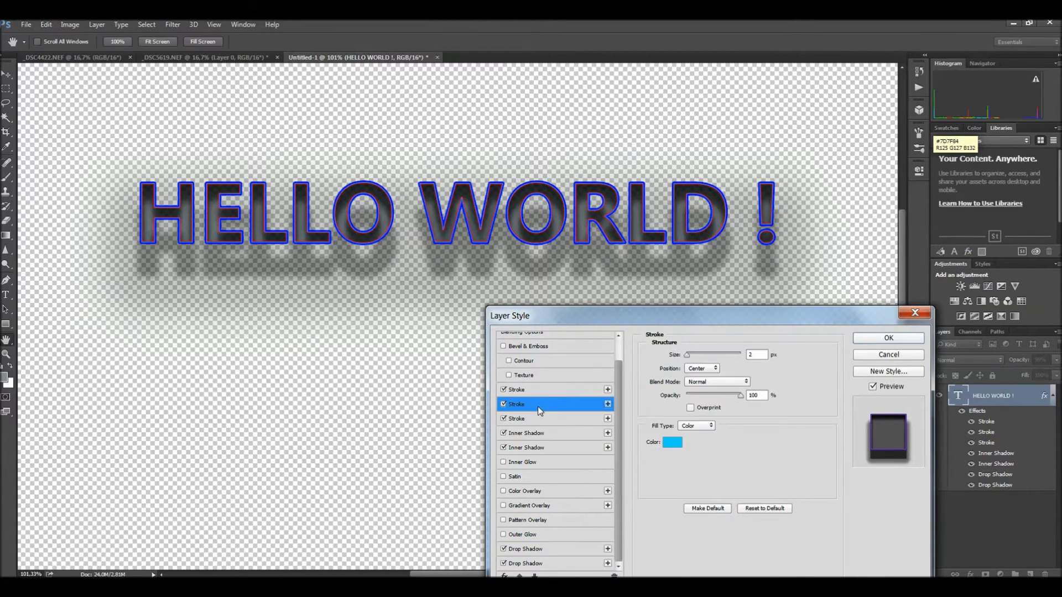
{"action": "left_click_drag", "start_coordinate": [632, 314], "coordinate": [696, 215]}
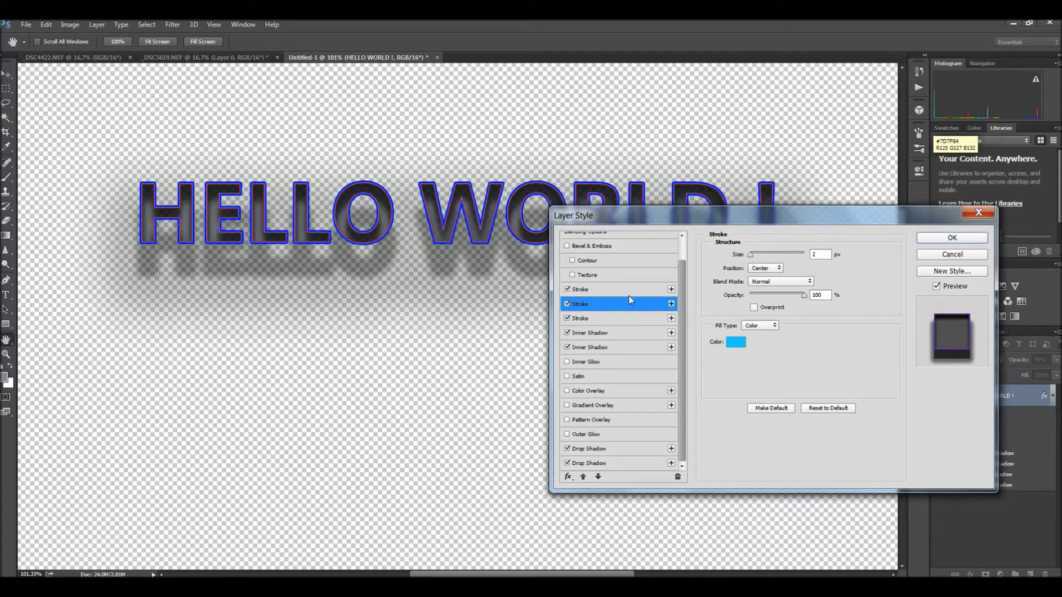
{"action": "left_click_drag", "start_coordinate": [764, 223], "coordinate": [614, 273]}
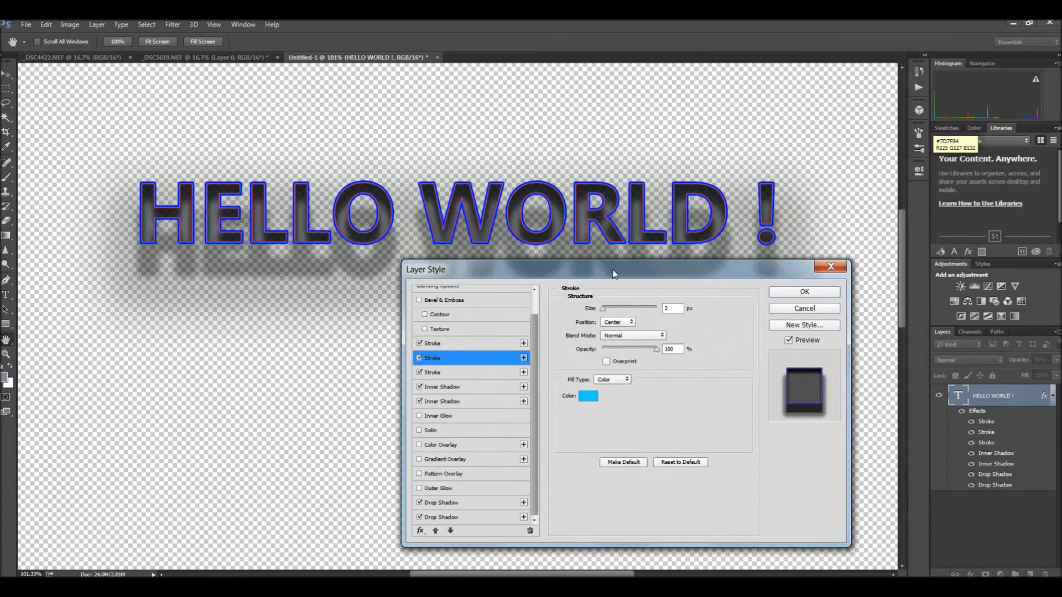
{"action": "left_click", "coordinate": [818, 291]}
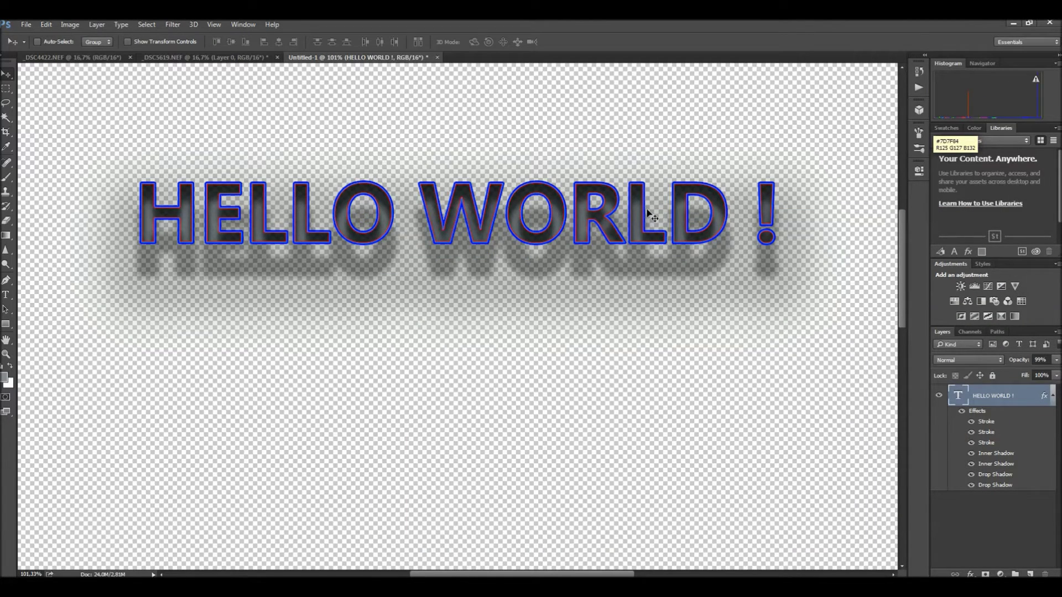
Collapse the HELLO WORLD text layer's list of effects in the Layers panel
{"action": "scroll", "coordinate": [498, 230], "scroll_direction": "up", "scroll_amount": 2}
{"action": "scroll", "coordinate": [498, 228], "scroll_direction": "up", "scroll_amount": 2}
{"action": "scroll", "coordinate": [498, 224], "scroll_direction": "down", "scroll_amount": 3}
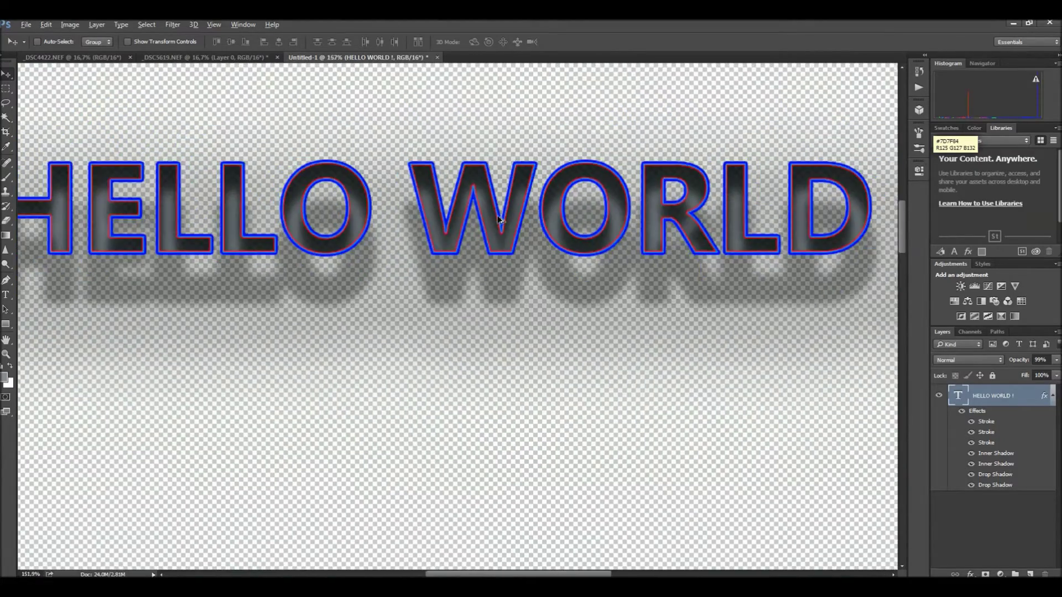
{"action": "scroll", "coordinate": [498, 220], "scroll_direction": "down", "scroll_amount": 2}
{"action": "scroll", "coordinate": [498, 220], "scroll_direction": "down", "scroll_amount": 1}
{"action": "scroll", "coordinate": [498, 220], "scroll_direction": "down", "scroll_amount": 1}
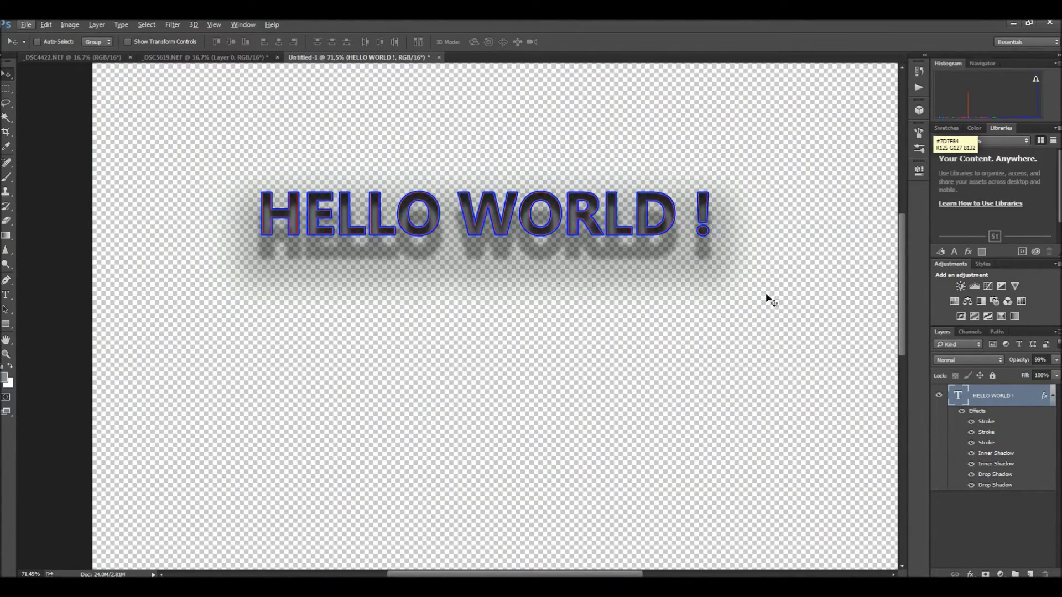
{"action": "left_click", "coordinate": [1053, 396]}
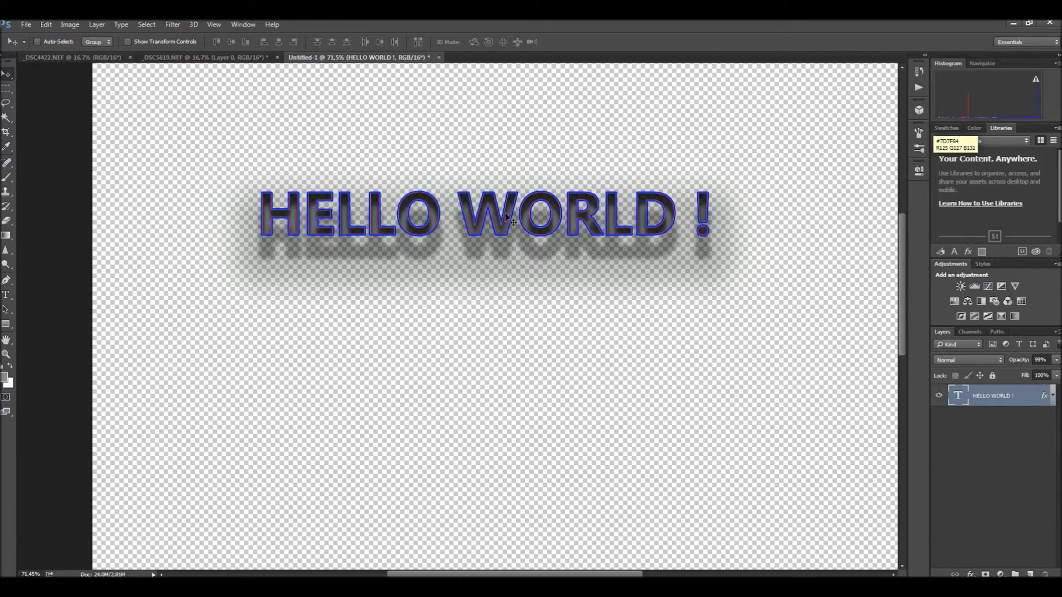
Recentre the HELLO WORLD ! text, then bring the _DSC4422.NEF photo to the front
{"action": "scroll", "coordinate": [475, 198], "scroll_direction": "up", "scroll_amount": 2}
{"action": "scroll", "coordinate": [476, 198], "scroll_direction": "up", "scroll_amount": 2}
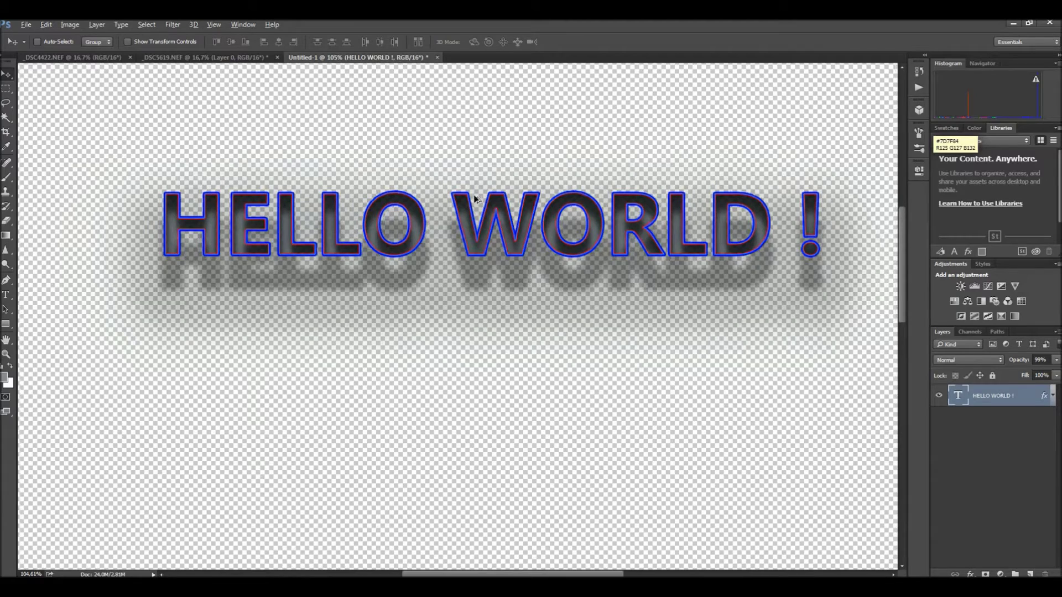
{"action": "mouse_move", "coordinate": [481, 220]}
{"action": "left_mouse_down"}
{"action": "mouse_move", "coordinate": [512, 264]}
{"action": "mouse_move", "coordinate": [529, 256]}
{"action": "left_mouse_up"}
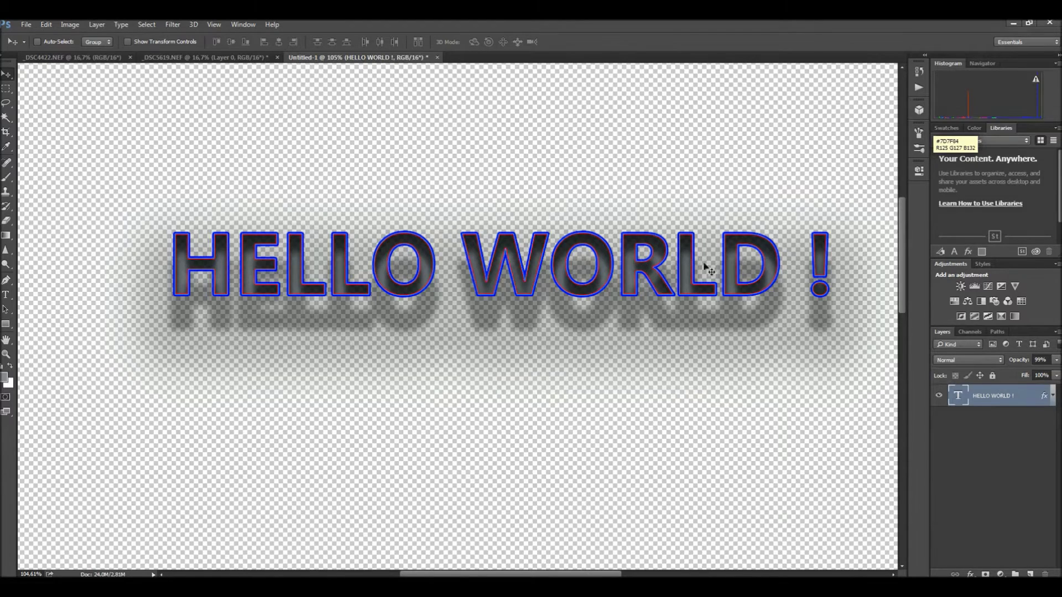
{"action": "scroll", "coordinate": [708, 280], "scroll_direction": "right", "scroll_amount": 2}
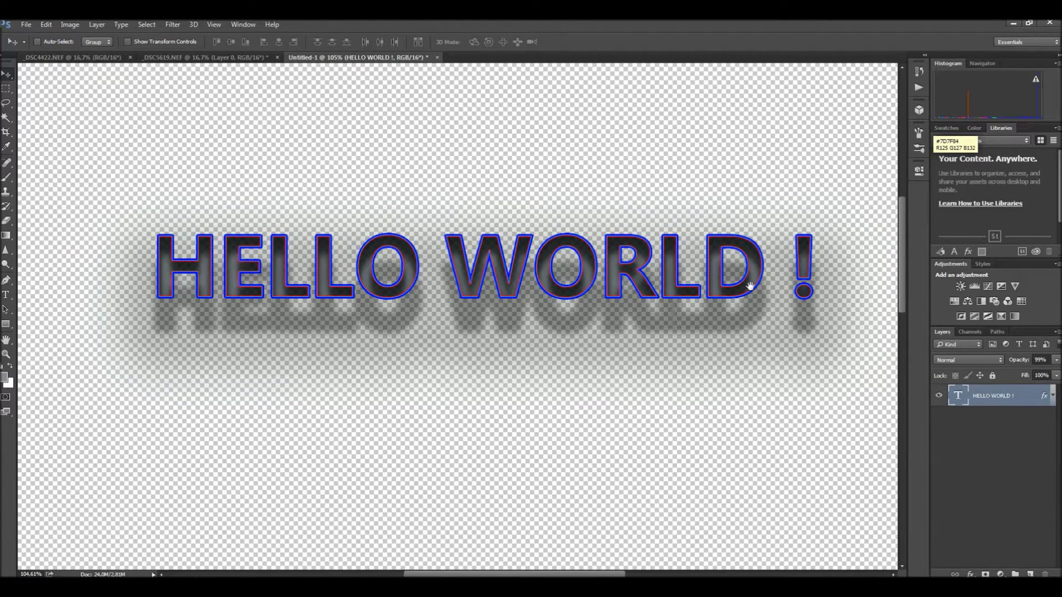
{"action": "left_click_drag", "start_coordinate": [750, 286], "coordinate": [736, 288]}
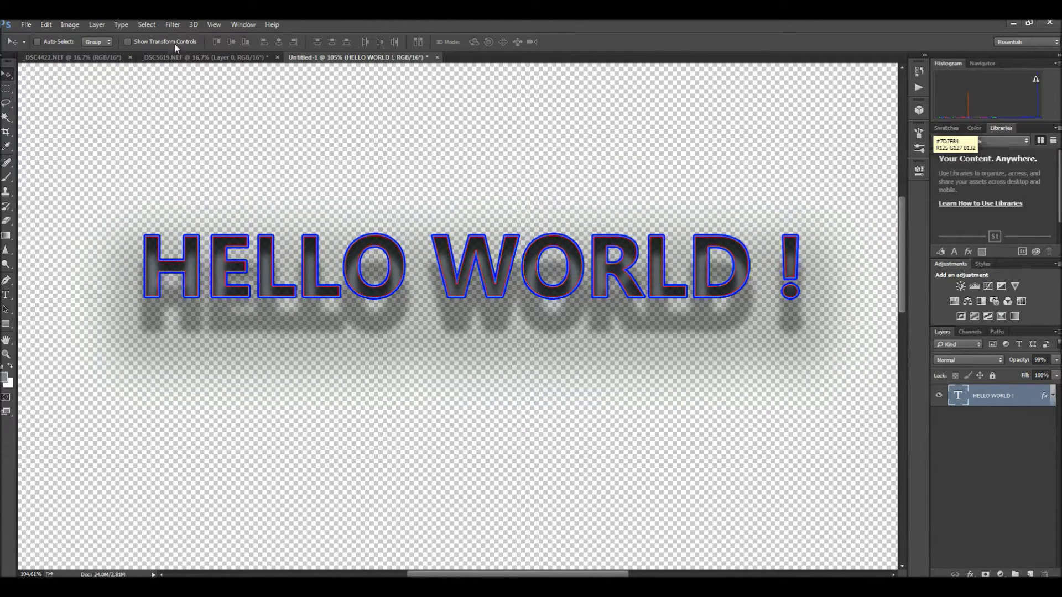
{"action": "left_click", "coordinate": [72, 57]}
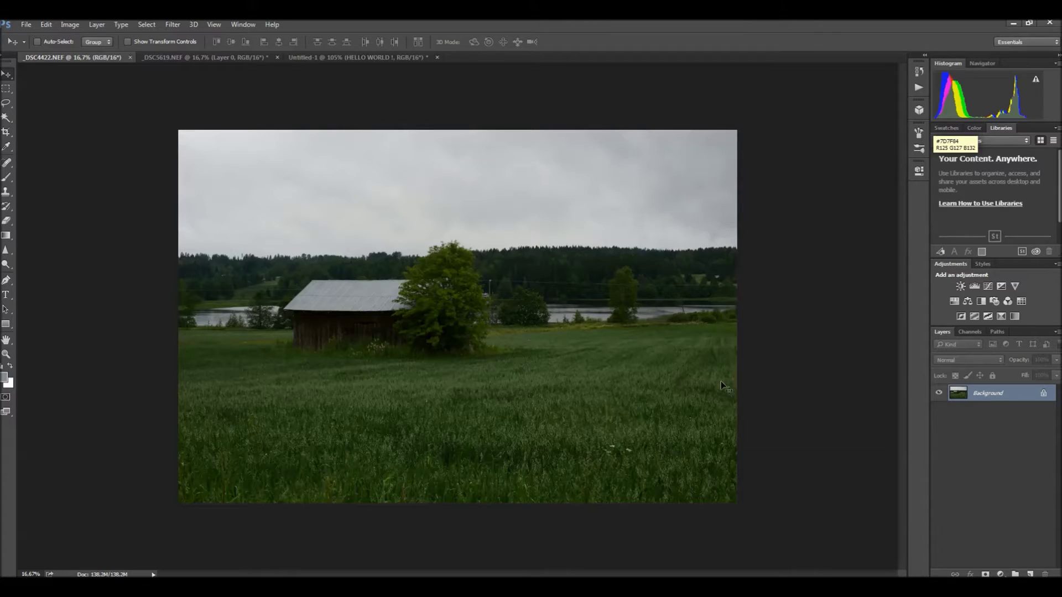
Unlock the Background as Layer 0 and add an empty Layer 1 above it
{"action": "left_click", "coordinate": [1044, 394]}
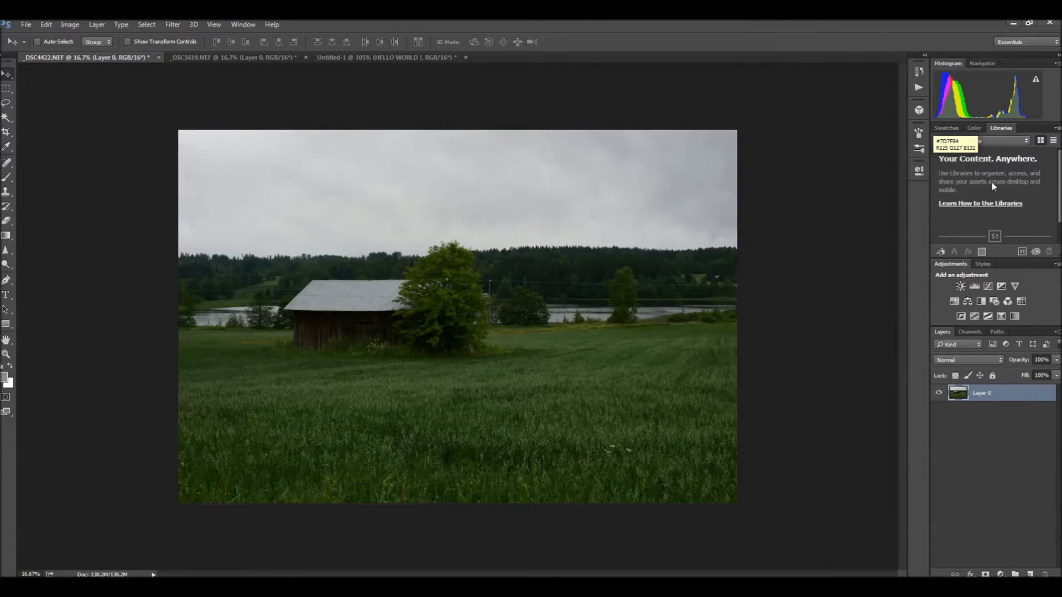
{"action": "left_click", "coordinate": [1036, 80]}
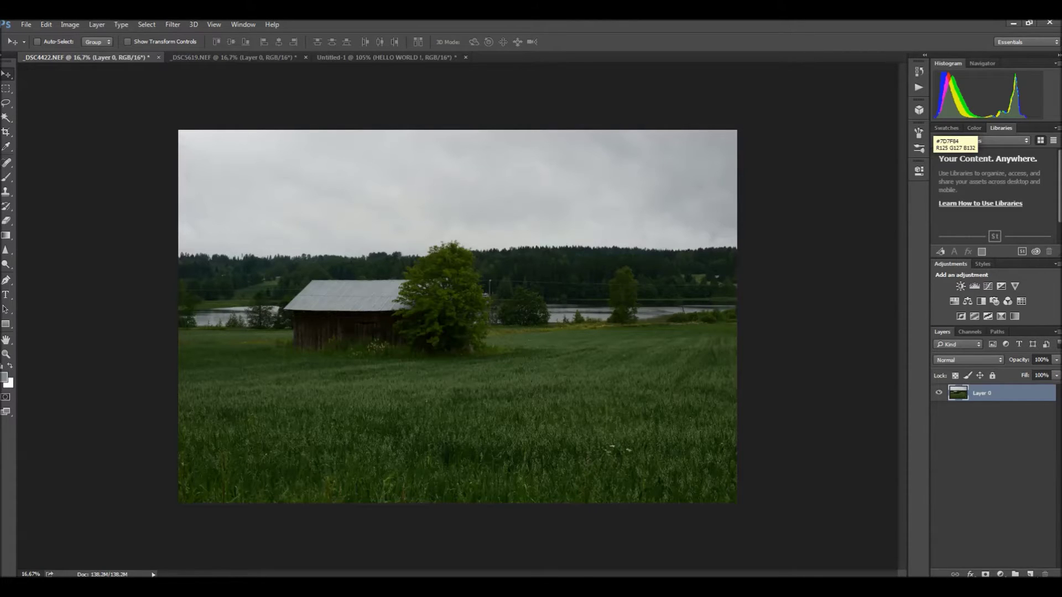
{"action": "left_click", "coordinate": [1030, 575]}
Start the Filter > Render > Tree filter and move its dialog up and right
{"action": "left_click", "coordinate": [173, 25]}
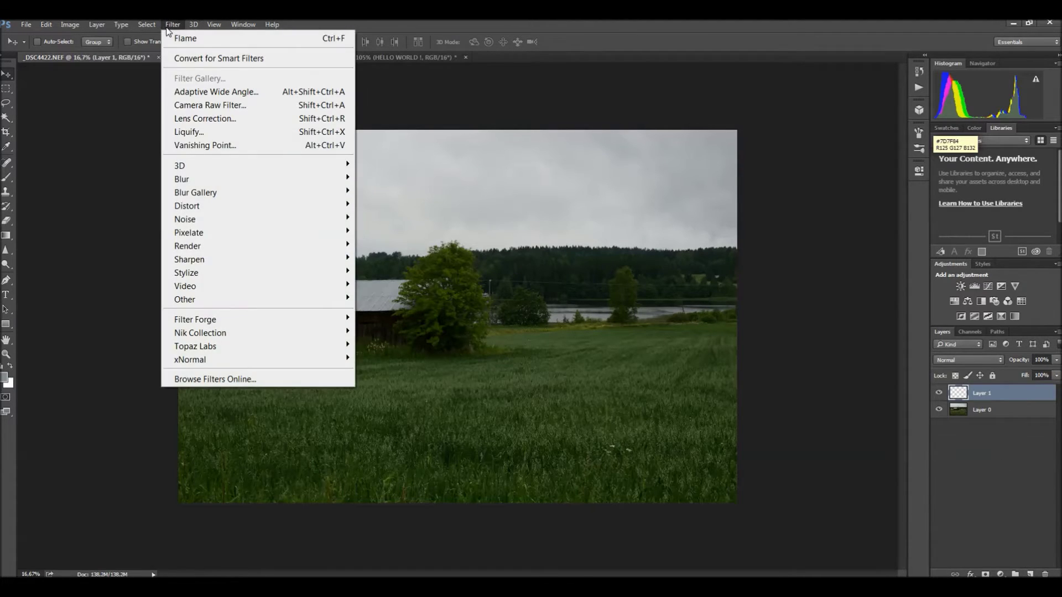
{"action": "mouse_move", "coordinate": [187, 245]}
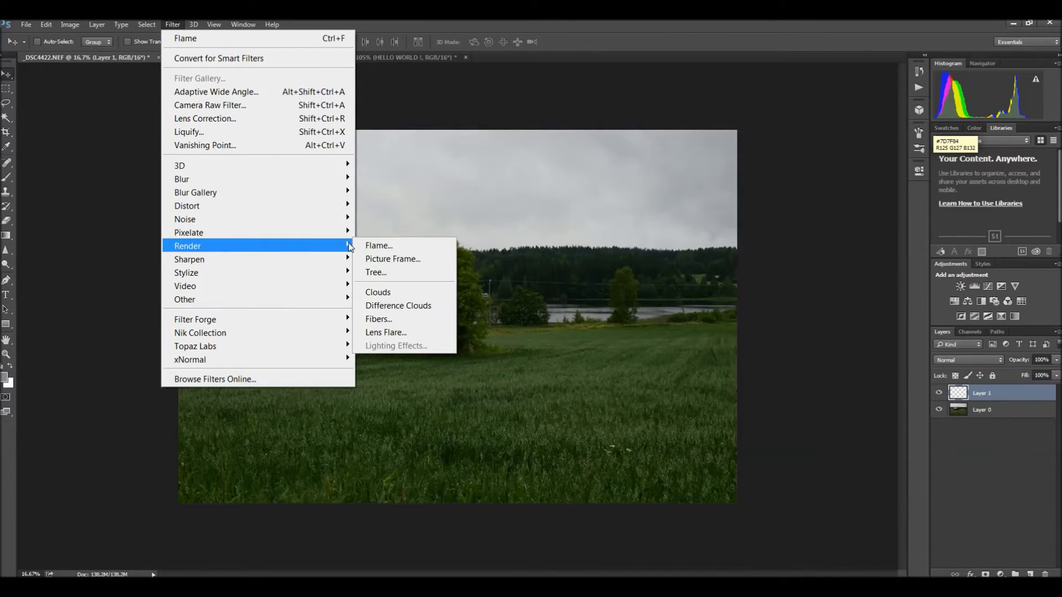
{"action": "left_click", "coordinate": [392, 273]}
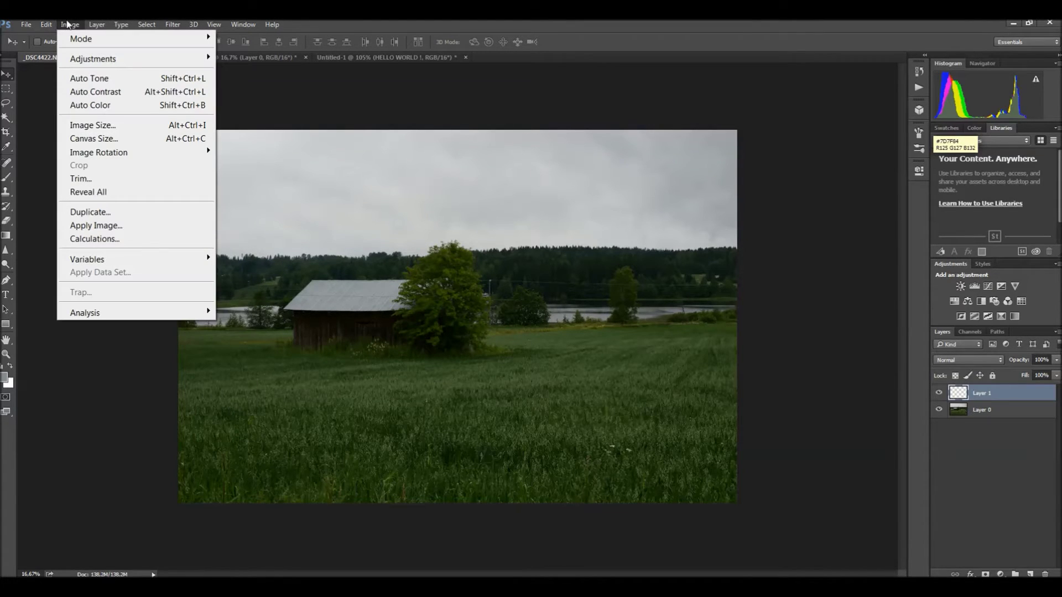
{"action": "mouse_move", "coordinate": [146, 24]}
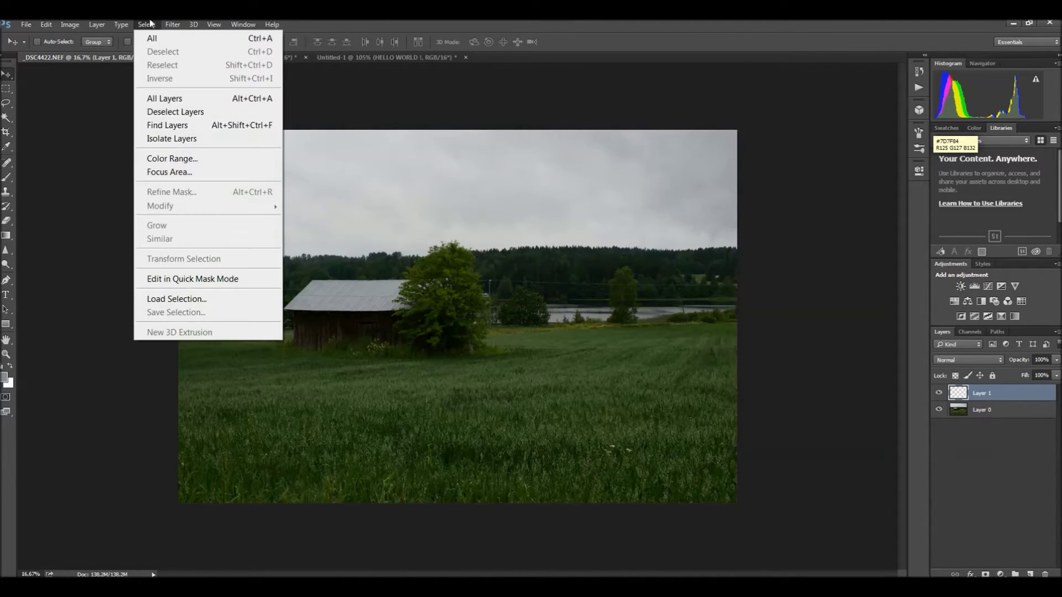
{"action": "left_click", "coordinate": [49, 250]}
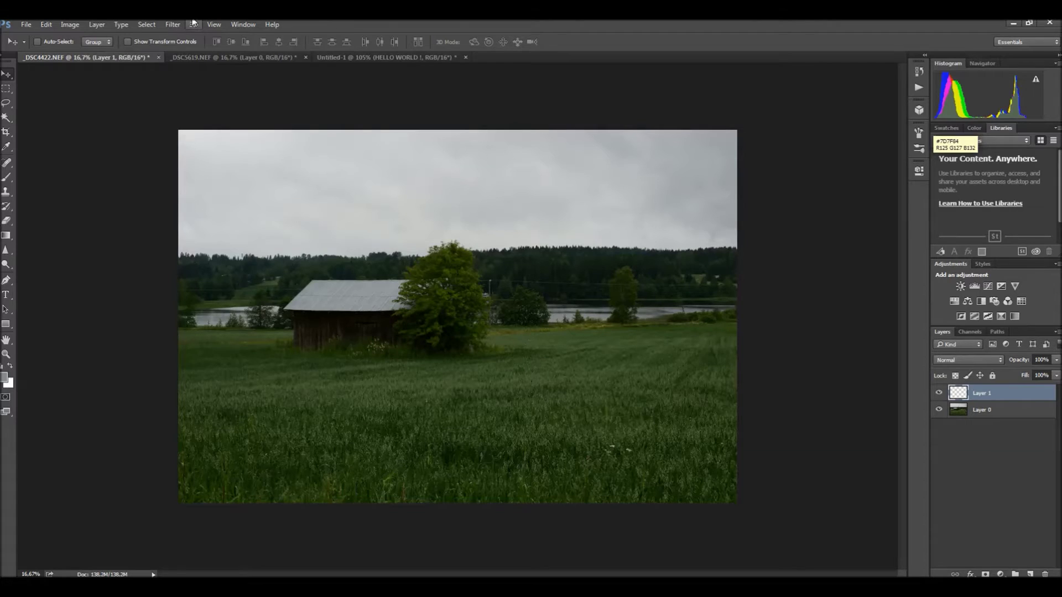
{"action": "left_click", "coordinate": [172, 24]}
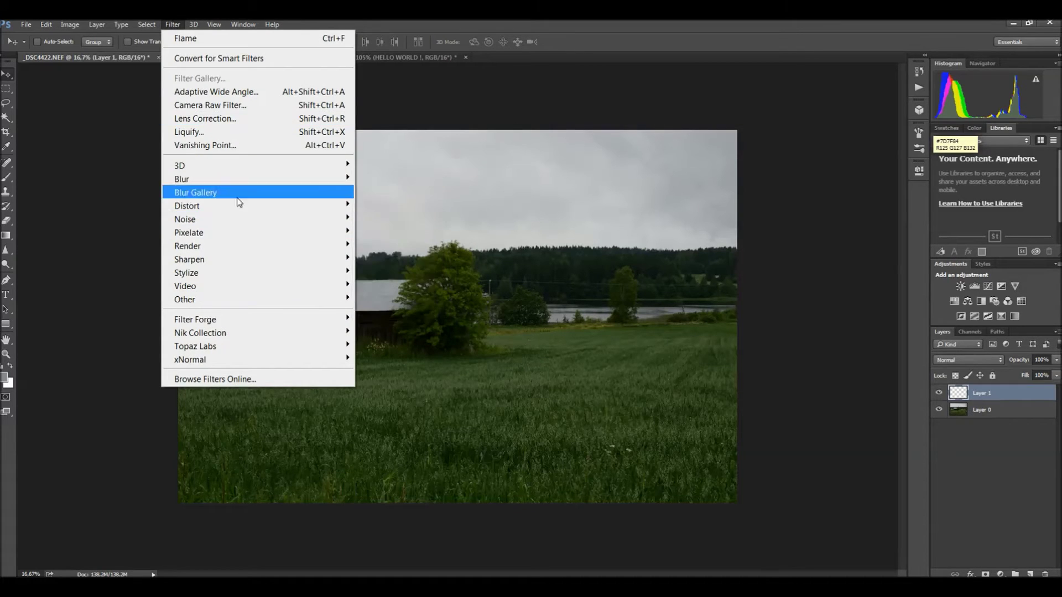
{"action": "mouse_move", "coordinate": [188, 245]}
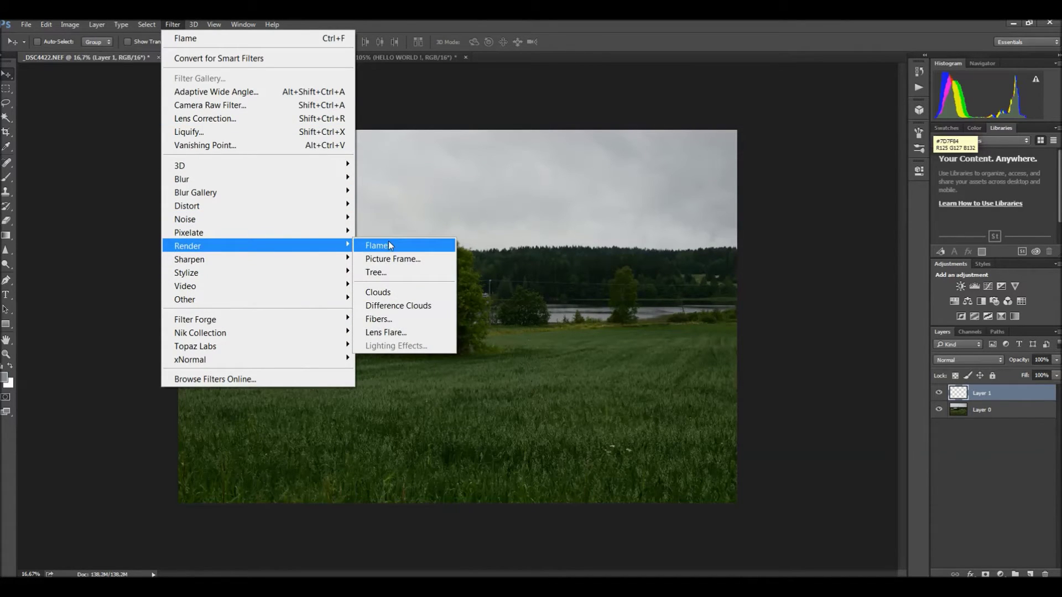
{"action": "left_click", "coordinate": [410, 278]}
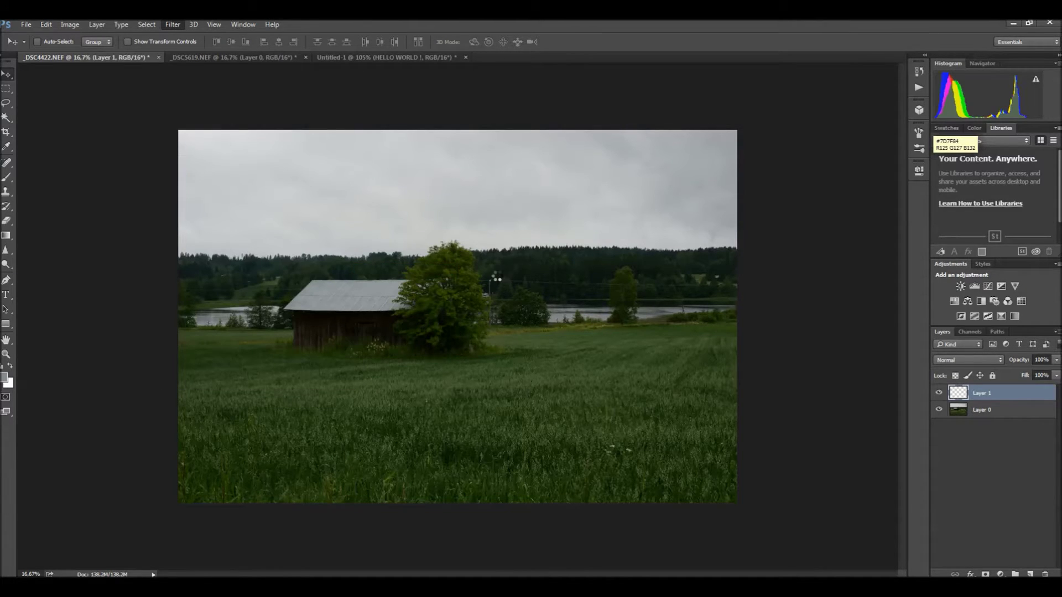
{"action": "mouse_move", "coordinate": [613, 145]}
{"action": "left_mouse_down"}
{"action": "mouse_move", "coordinate": [849, 109]}
{"action": "mouse_move", "coordinate": [840, 182]}
{"action": "left_mouse_up"}
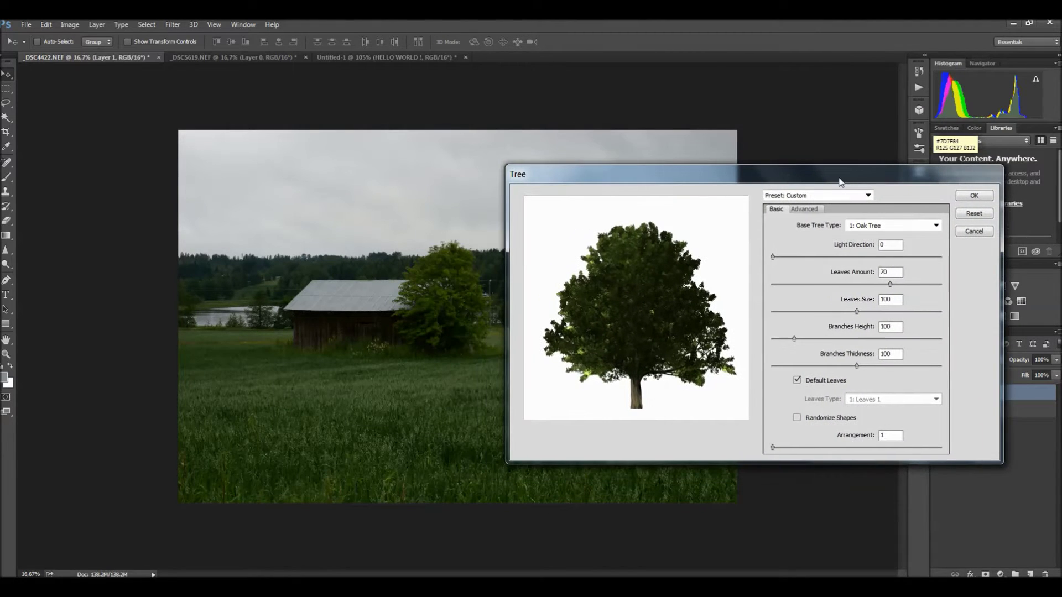
Set the Tree filter's Advanced Camera Tilt to 0, then return to Basic settings
{"action": "left_click_drag", "start_coordinate": [877, 178], "coordinate": [948, 182]}
{"action": "left_click", "coordinate": [880, 213]}
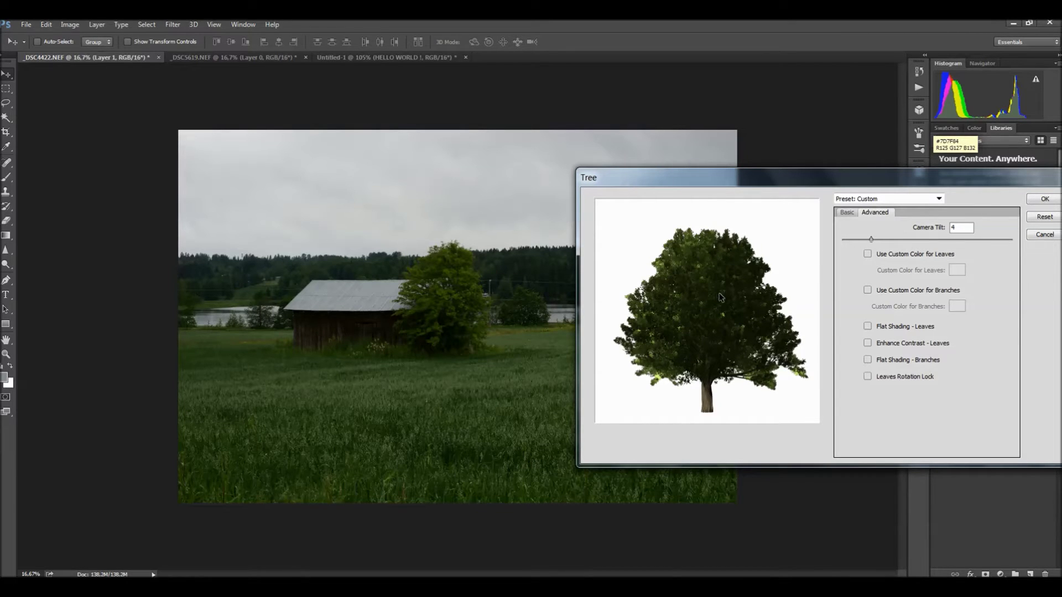
{"action": "left_click_drag", "start_coordinate": [871, 239], "coordinate": [806, 248]}
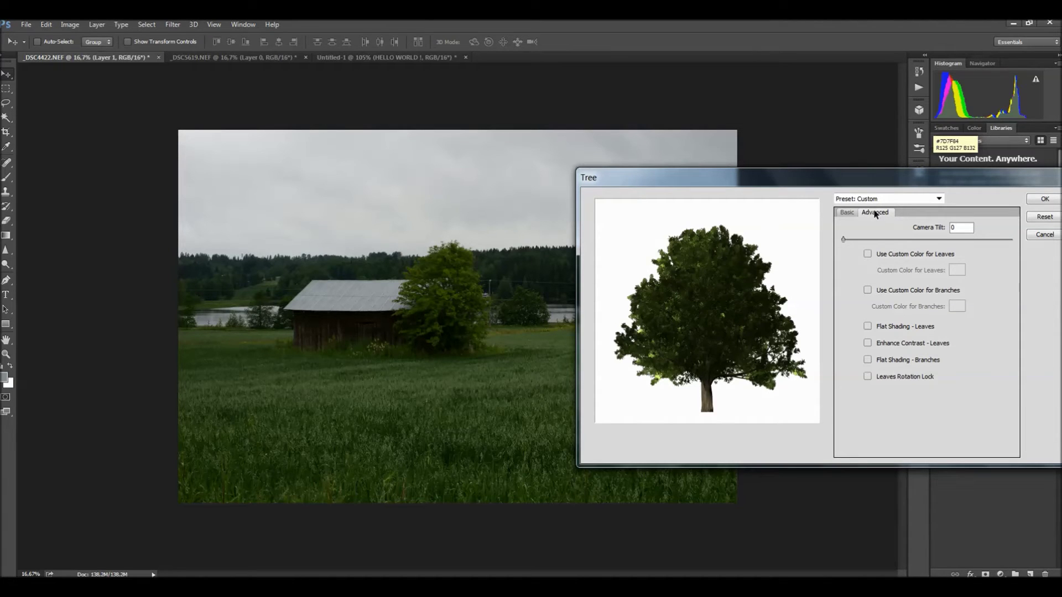
{"action": "left_click", "coordinate": [851, 214]}
{"action": "left_click_drag", "start_coordinate": [957, 187], "coordinate": [926, 188]}
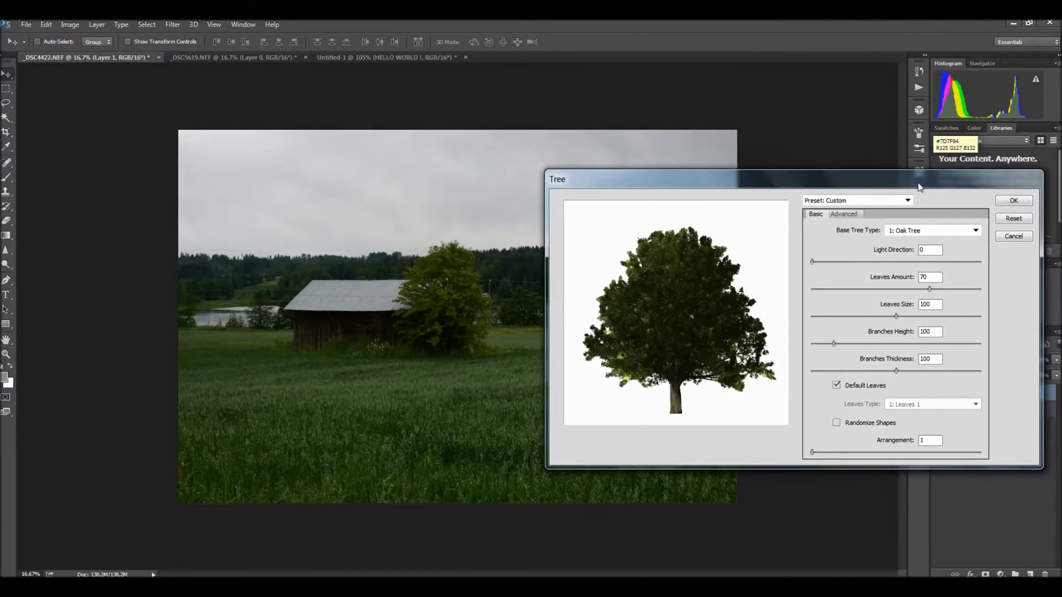
Choose 3: Ginko Tree as the base tree type and set Light Direction to 37
{"action": "left_click", "coordinate": [948, 235]}
{"action": "scroll", "coordinate": [930, 324], "scroll_direction": "down", "scroll_amount": 2}
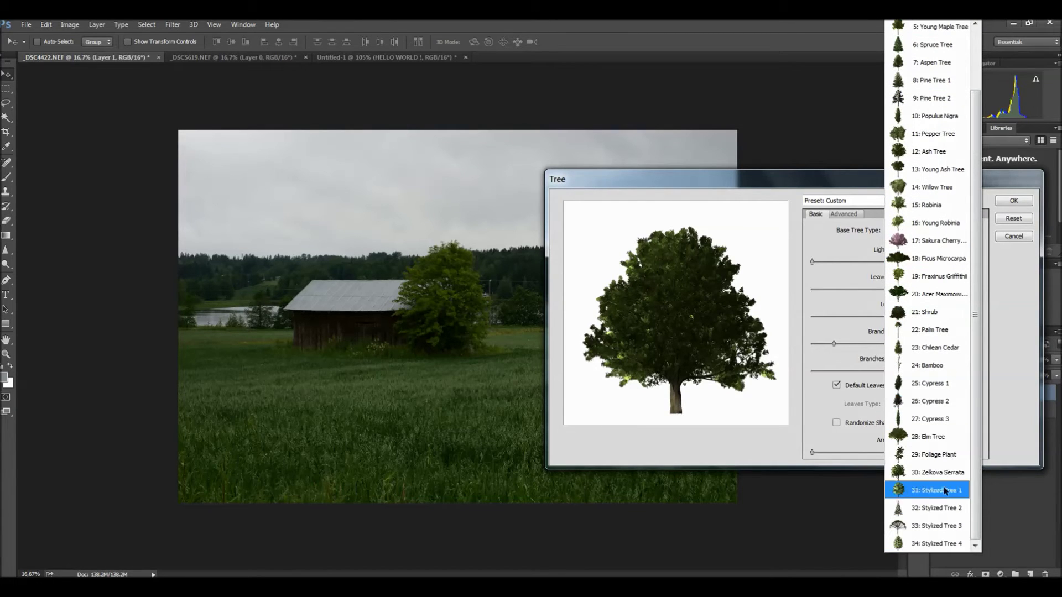
{"action": "scroll", "coordinate": [929, 387], "scroll_direction": "up", "scroll_amount": 2}
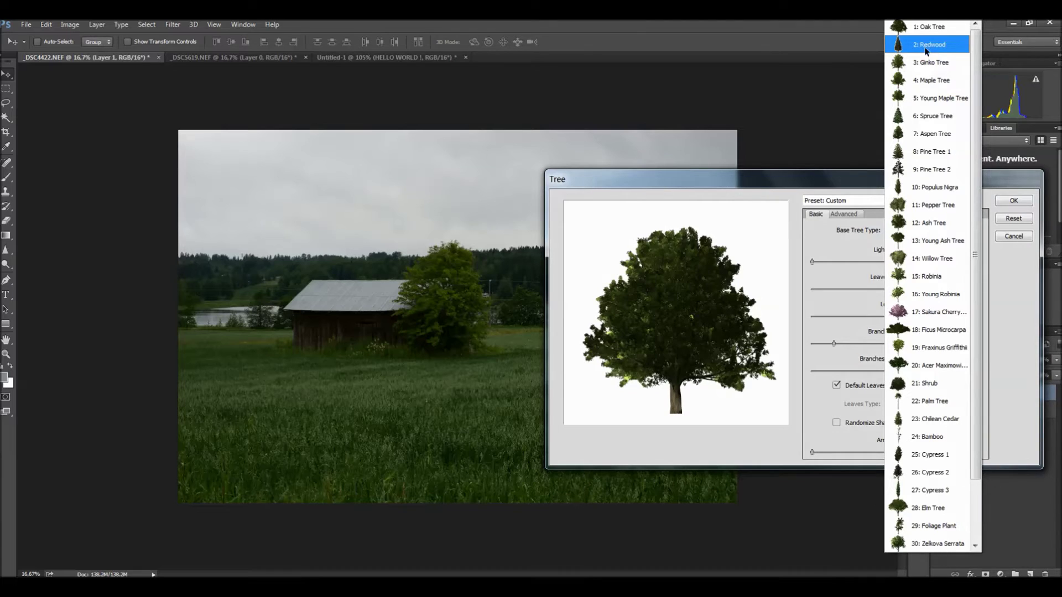
{"action": "left_click", "coordinate": [933, 62]}
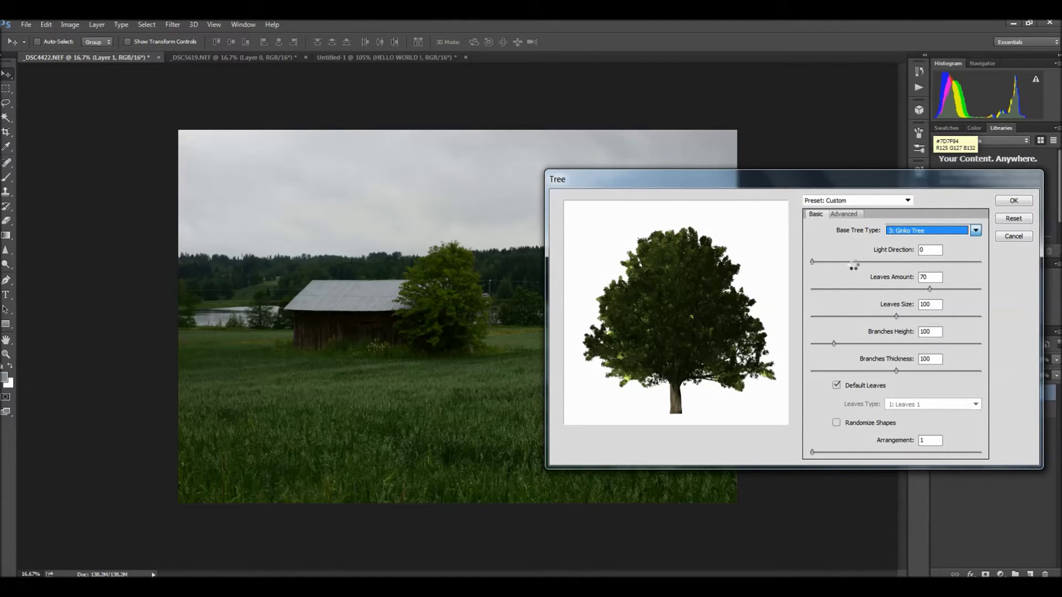
{"action": "left_click_drag", "start_coordinate": [814, 262], "coordinate": [835, 262]}
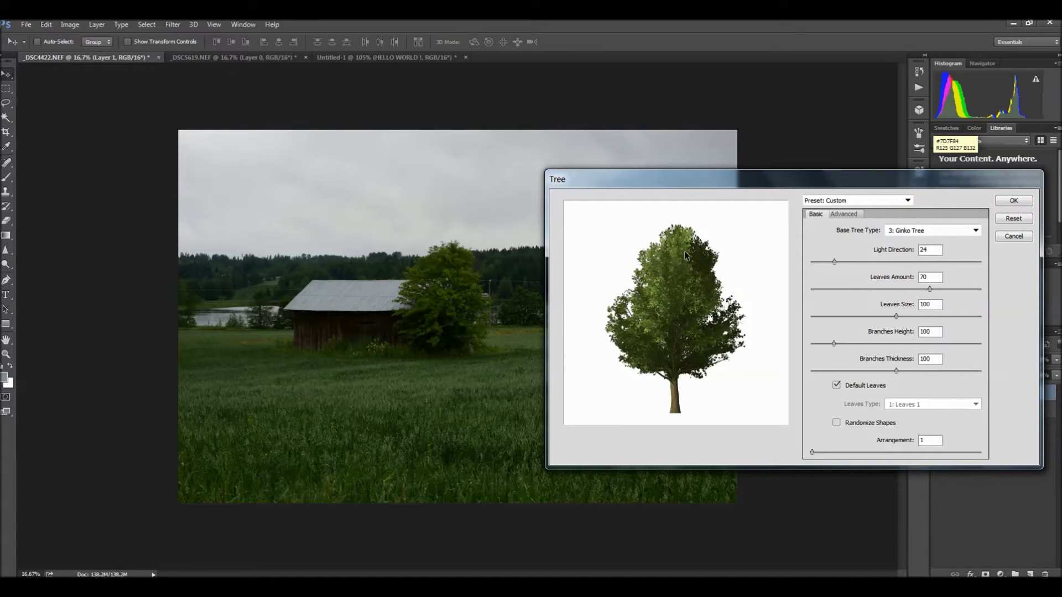
{"action": "left_click_drag", "start_coordinate": [835, 262], "coordinate": [899, 262]}
{"action": "left_click_drag", "start_coordinate": [736, 182], "coordinate": [592, 418]}
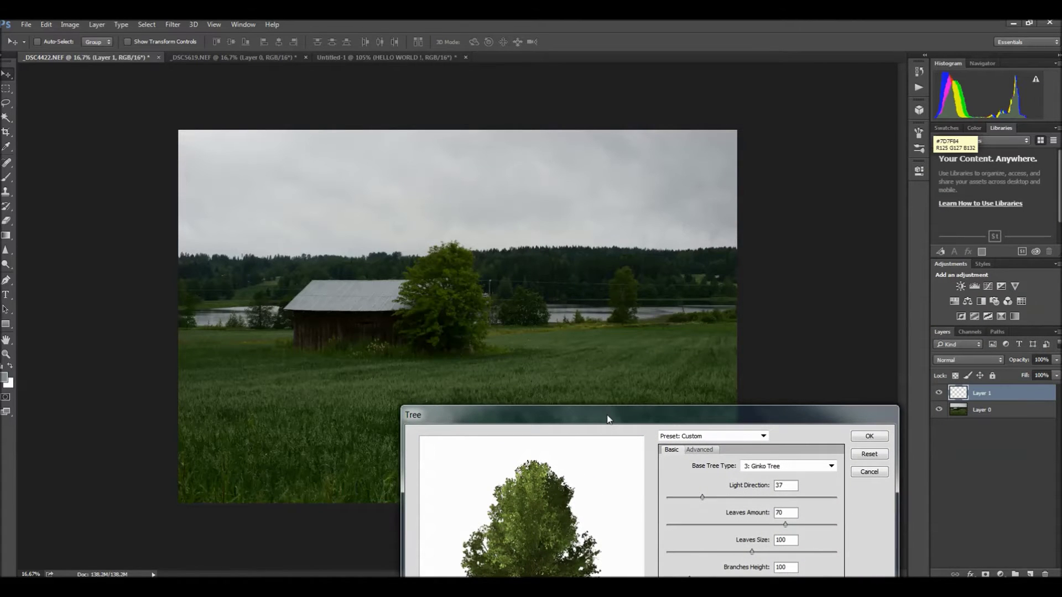
{"action": "left_click_drag", "start_coordinate": [608, 419], "coordinate": [797, 191]}
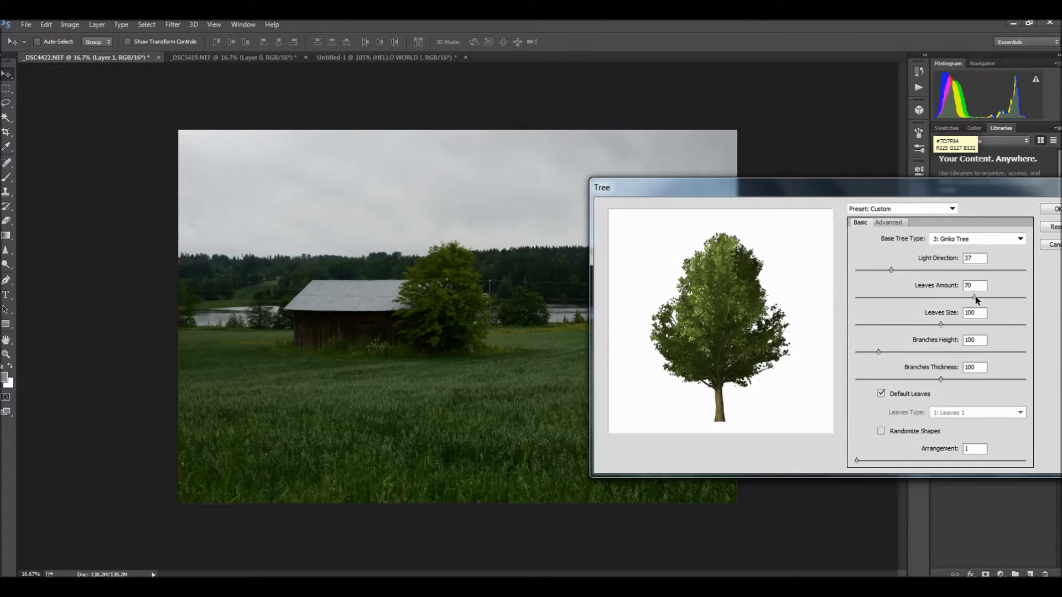
Try different leaves amounts, leaf sizes and branch thickness (130, 41, 170) for the Ginko tree
{"action": "left_click_drag", "start_coordinate": [974, 297], "coordinate": [872, 298]}
{"action": "left_click_drag", "start_coordinate": [867, 300], "coordinate": [798, 334]}
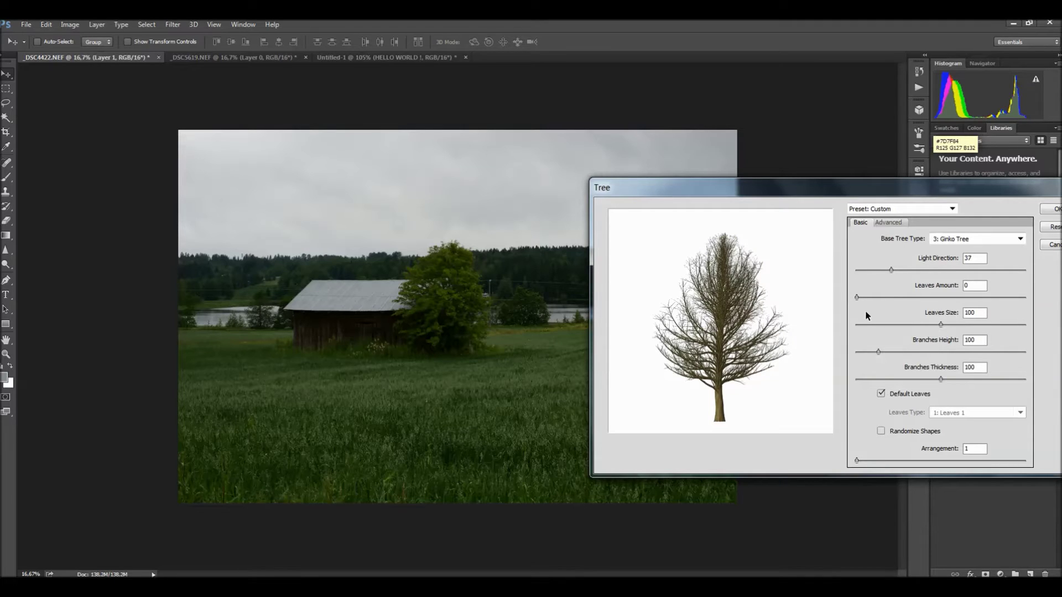
{"action": "left_click_drag", "start_coordinate": [941, 324], "coordinate": [1002, 327]}
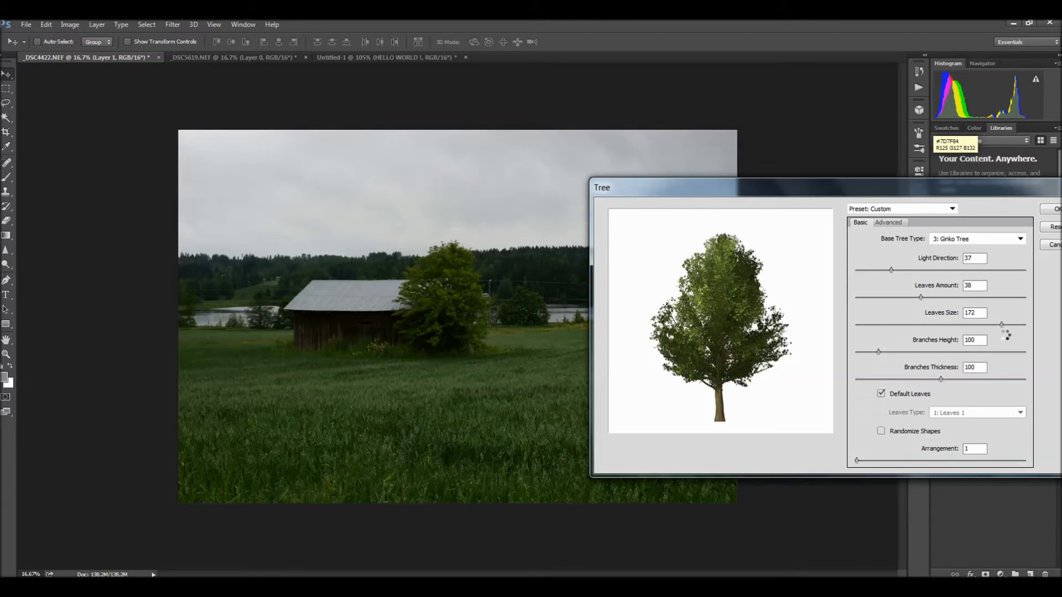
{"action": "left_click_drag", "start_coordinate": [865, 326], "coordinate": [874, 327]}
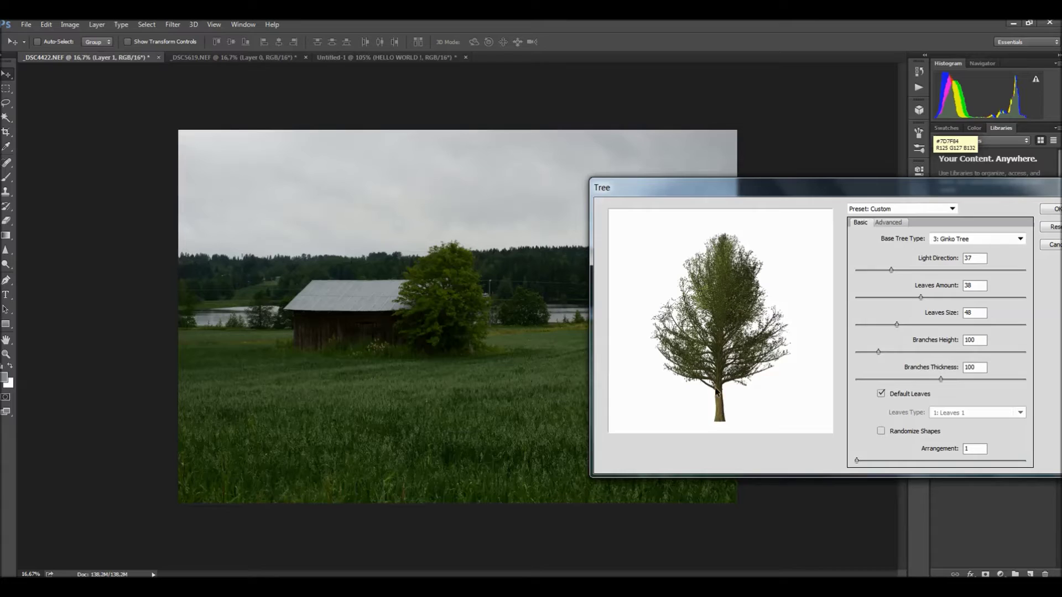
{"action": "left_click_drag", "start_coordinate": [941, 379], "coordinate": [965, 380]}
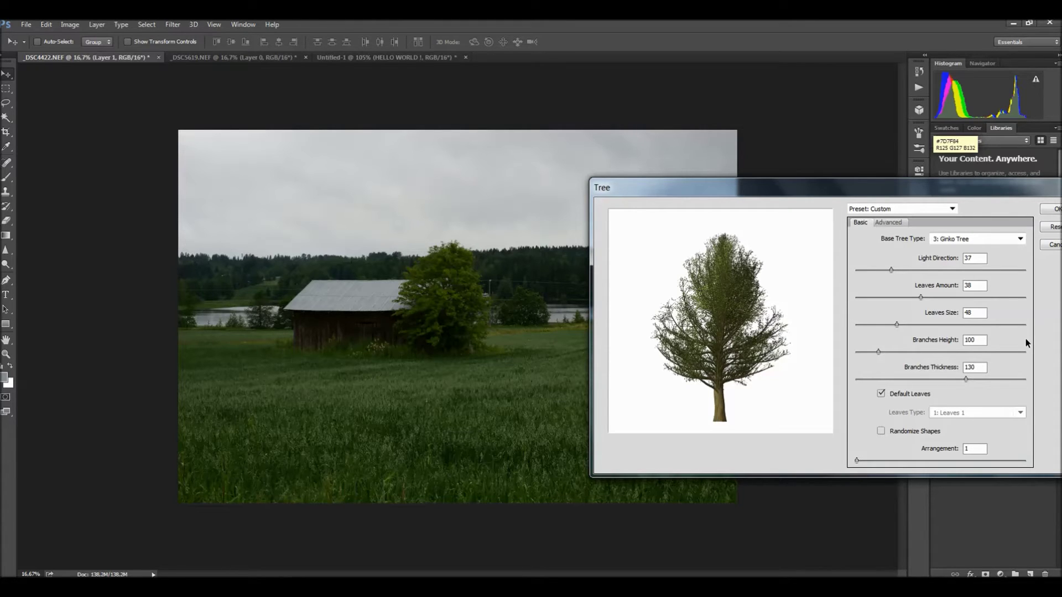
{"action": "left_click", "coordinate": [892, 380]}
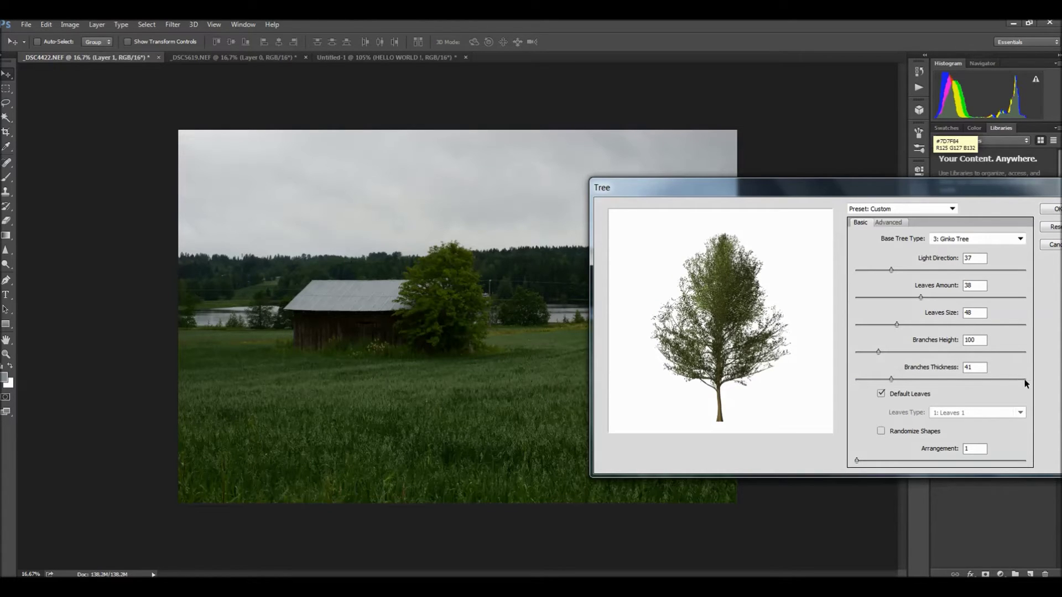
{"action": "left_click", "coordinate": [1000, 380]}
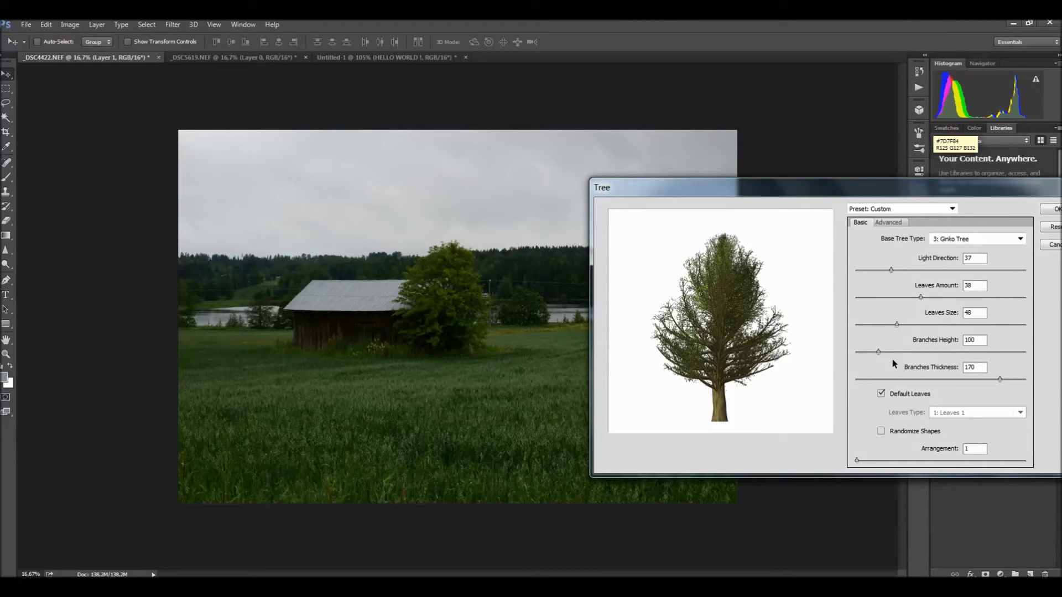
Settle on Leaves Size 86 and Leaves Amount 49, then render the tree onto Layer 1
{"action": "mouse_move", "coordinate": [879, 353]}
{"action": "left_mouse_down"}
{"action": "mouse_move", "coordinate": [1013, 355]}
{"action": "mouse_move", "coordinate": [874, 355]}
{"action": "left_mouse_up"}
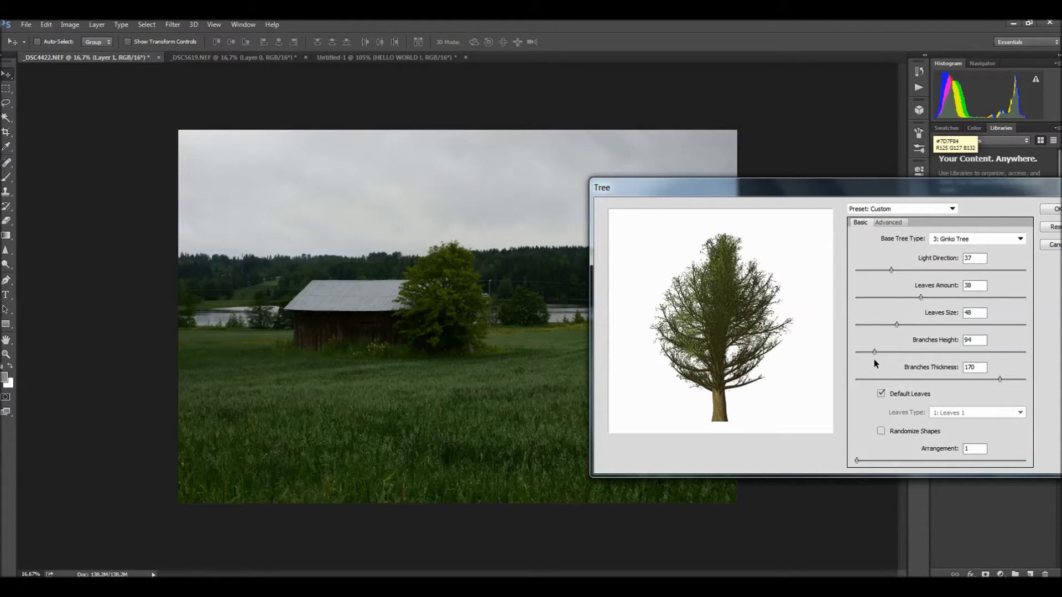
{"action": "left_click_drag", "start_coordinate": [867, 354], "coordinate": [861, 353]}
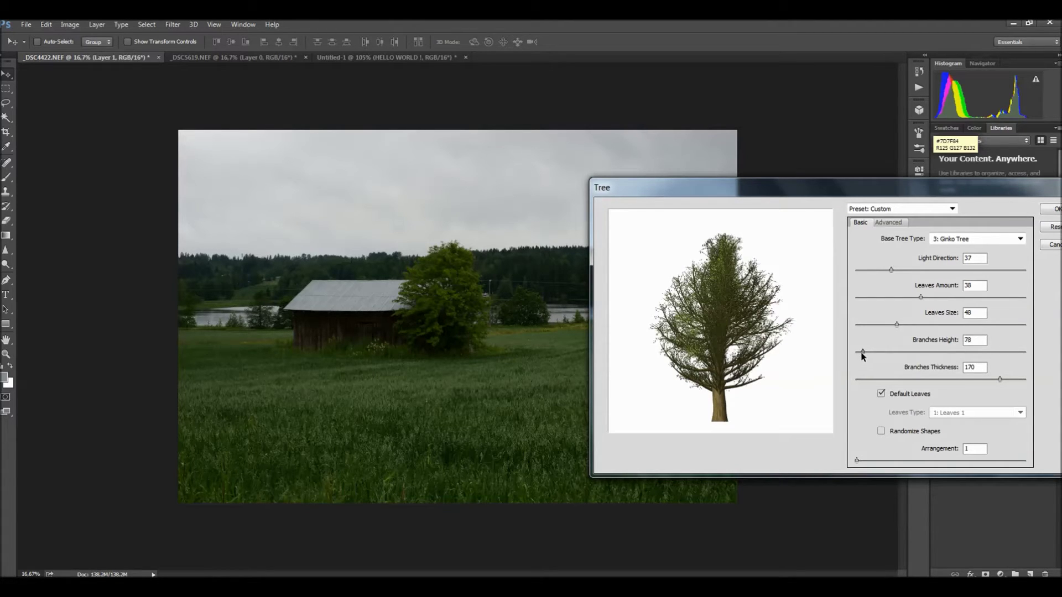
{"action": "left_click", "coordinate": [881, 326]}
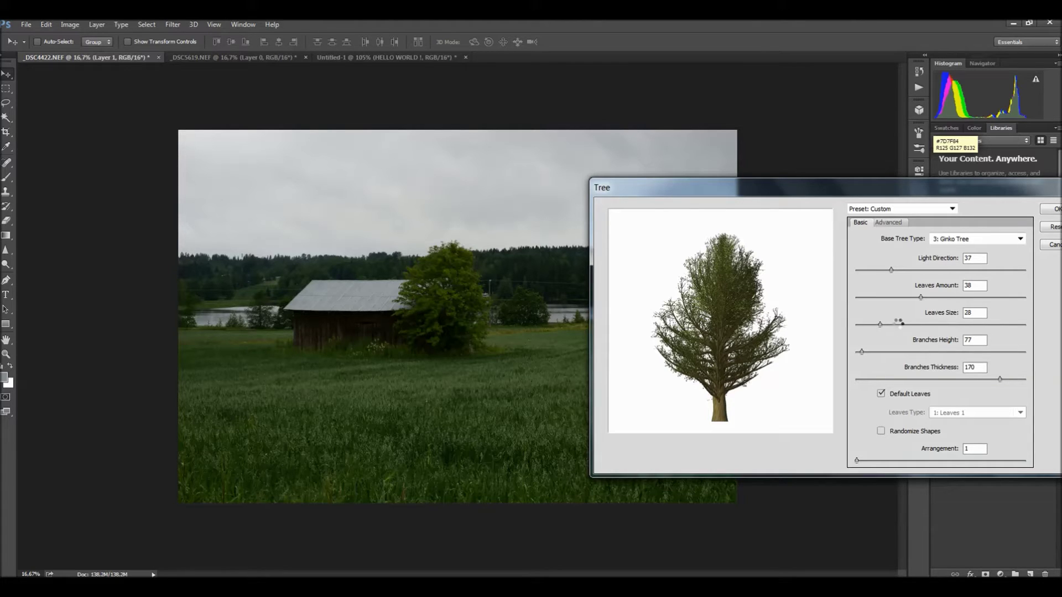
{"action": "left_click", "coordinate": [928, 325]}
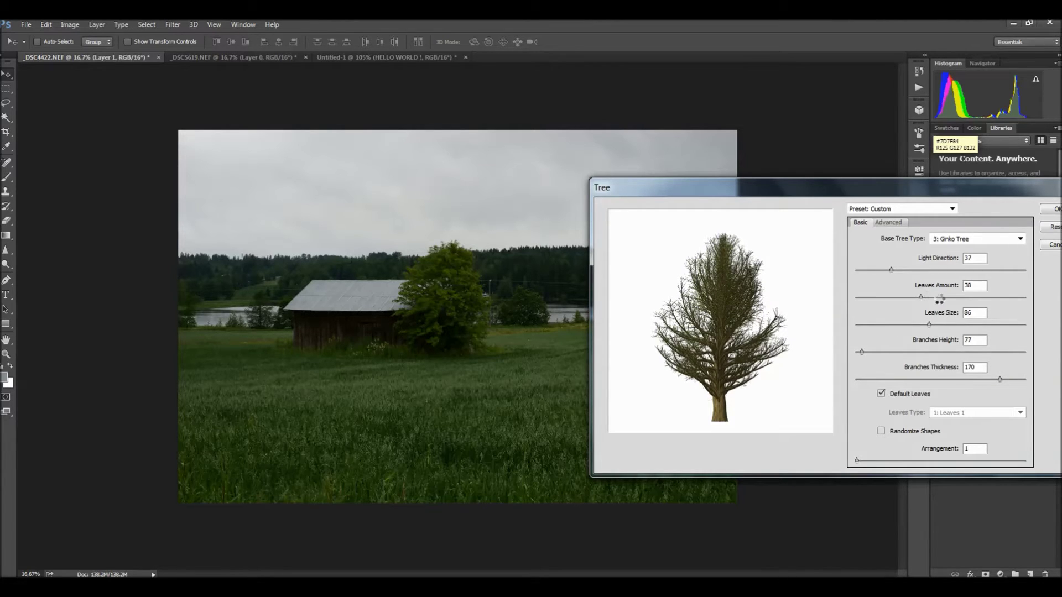
{"action": "left_click", "coordinate": [939, 298]}
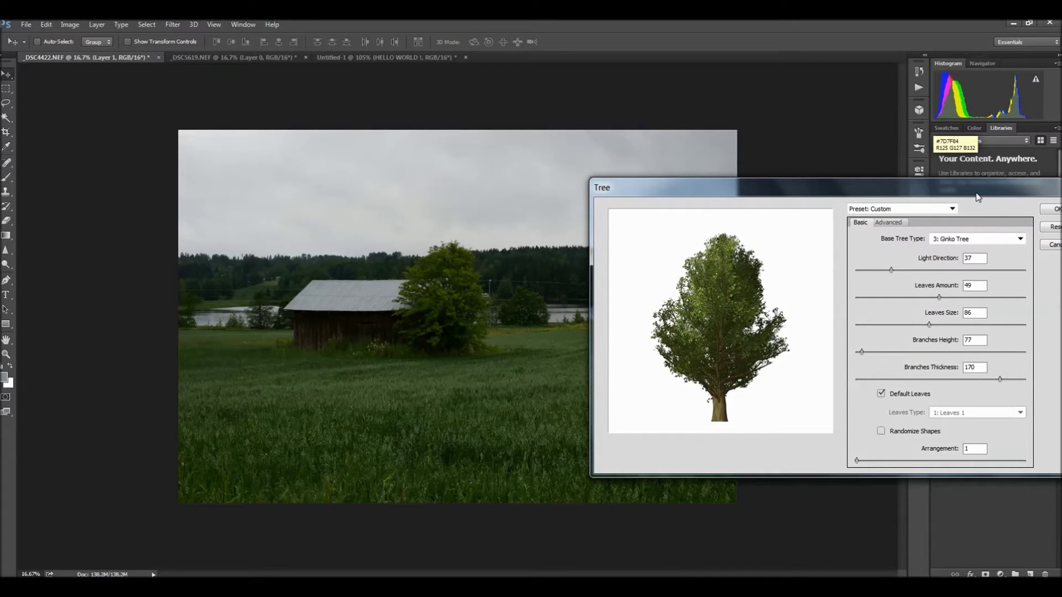
{"action": "left_click_drag", "start_coordinate": [976, 197], "coordinate": [699, 224]}
{"action": "left_click", "coordinate": [780, 237]}
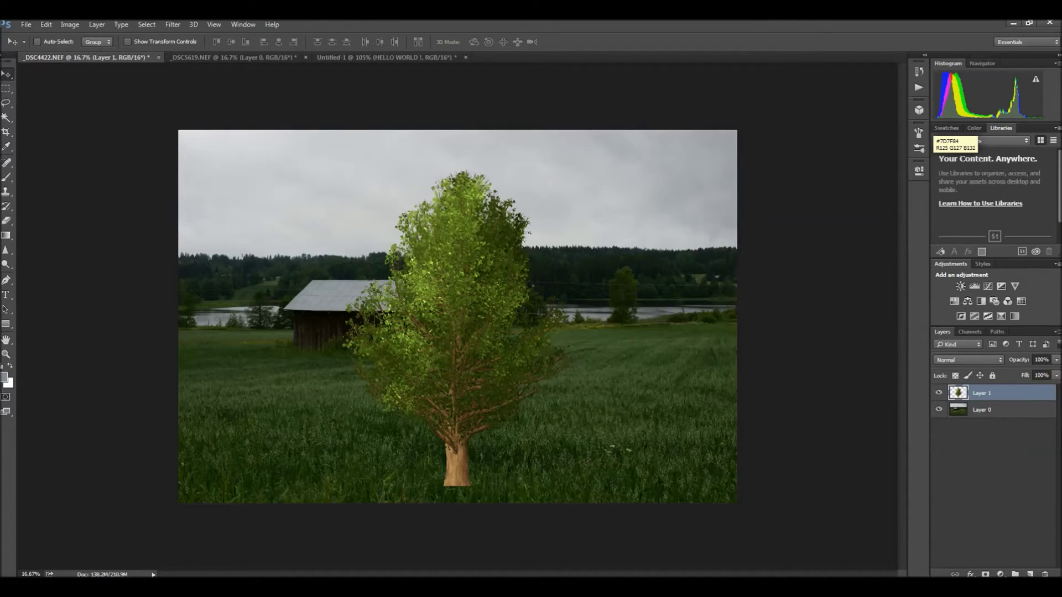
Scale the Ginko tree to about 19.6% and place it on the far lakeshore right of the barn
{"action": "mouse_move", "coordinate": [429, 345]}
{"action": "left_mouse_down"}
{"action": "mouse_move", "coordinate": [555, 284]}
{"action": "mouse_move", "coordinate": [547, 281]}
{"action": "left_mouse_up"}
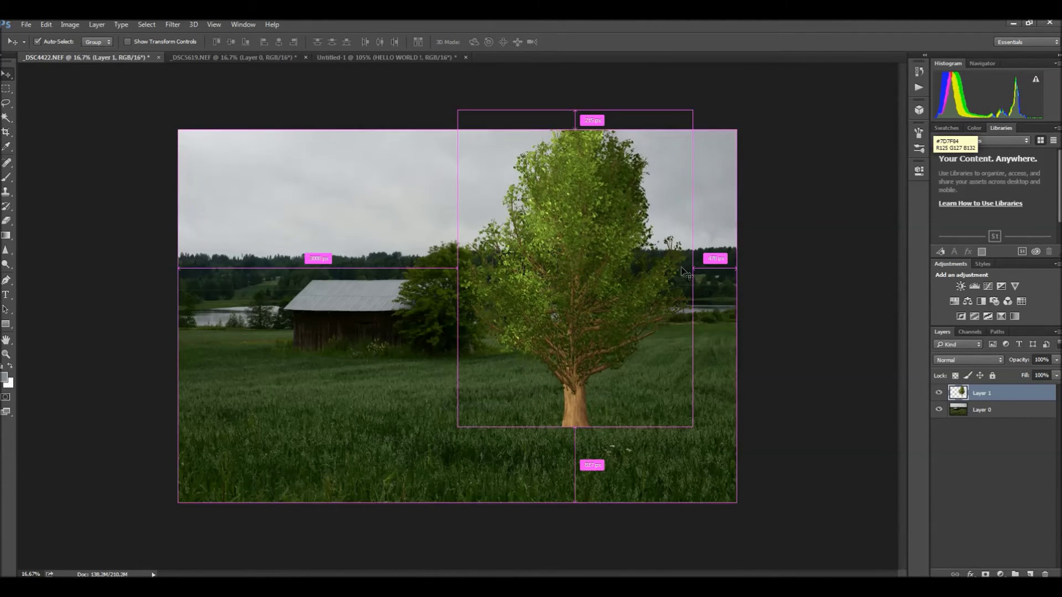
{"action": "key", "text": "ctrl+t"}
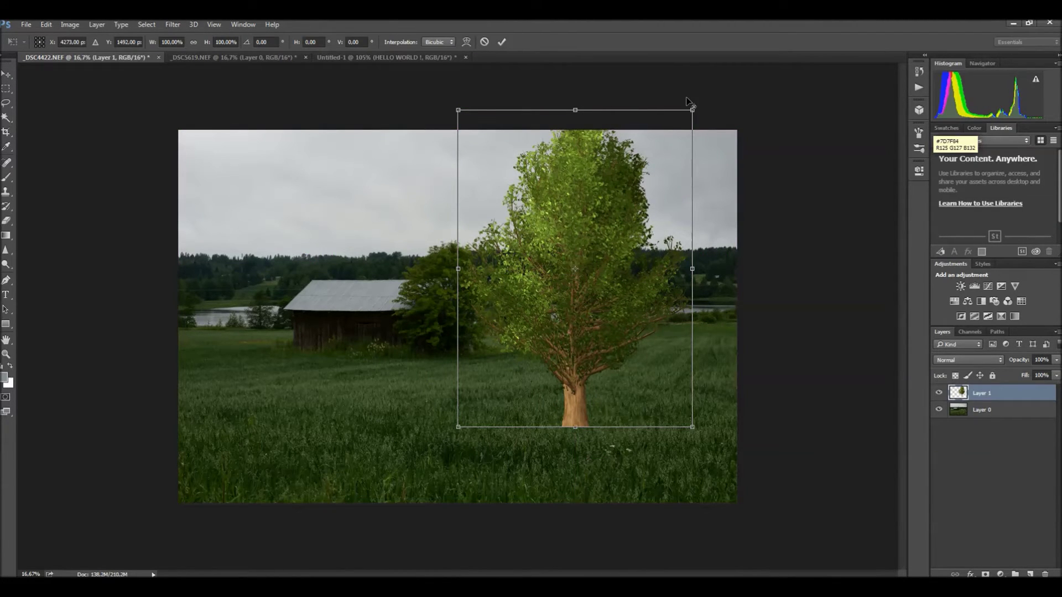
{"action": "left_click_drag", "start_coordinate": [694, 110], "coordinate": [631, 199]}
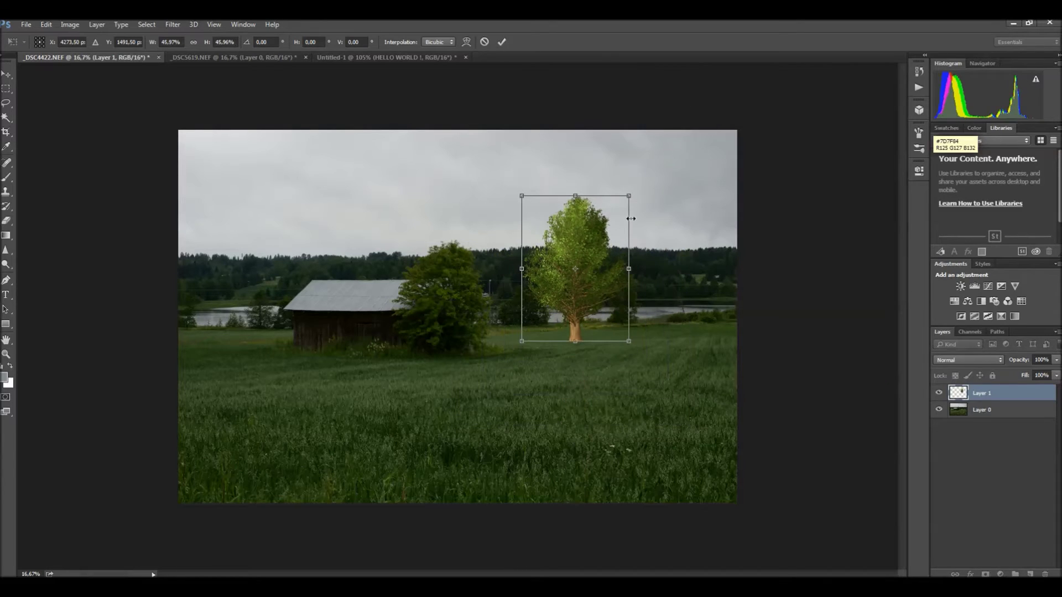
{"action": "mouse_move", "coordinate": [618, 250]}
{"action": "left_mouse_down"}
{"action": "mouse_move", "coordinate": [604, 276]}
{"action": "mouse_move", "coordinate": [619, 255]}
{"action": "left_mouse_up"}
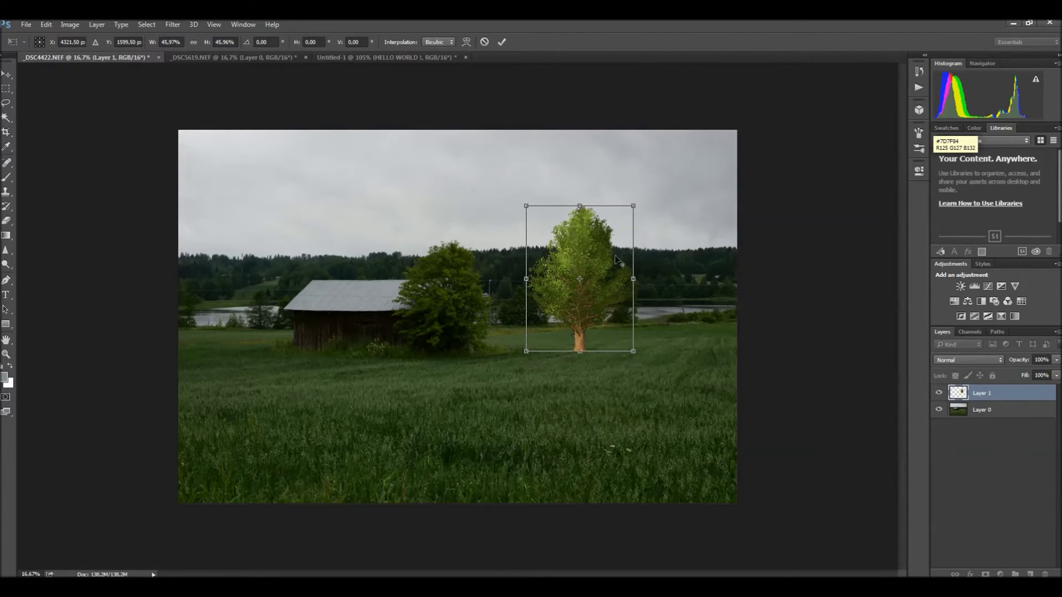
{"action": "mouse_move", "coordinate": [629, 202]}
{"action": "left_mouse_down"}
{"action": "mouse_move", "coordinate": [592, 262]}
{"action": "mouse_move", "coordinate": [597, 278]}
{"action": "left_mouse_up"}
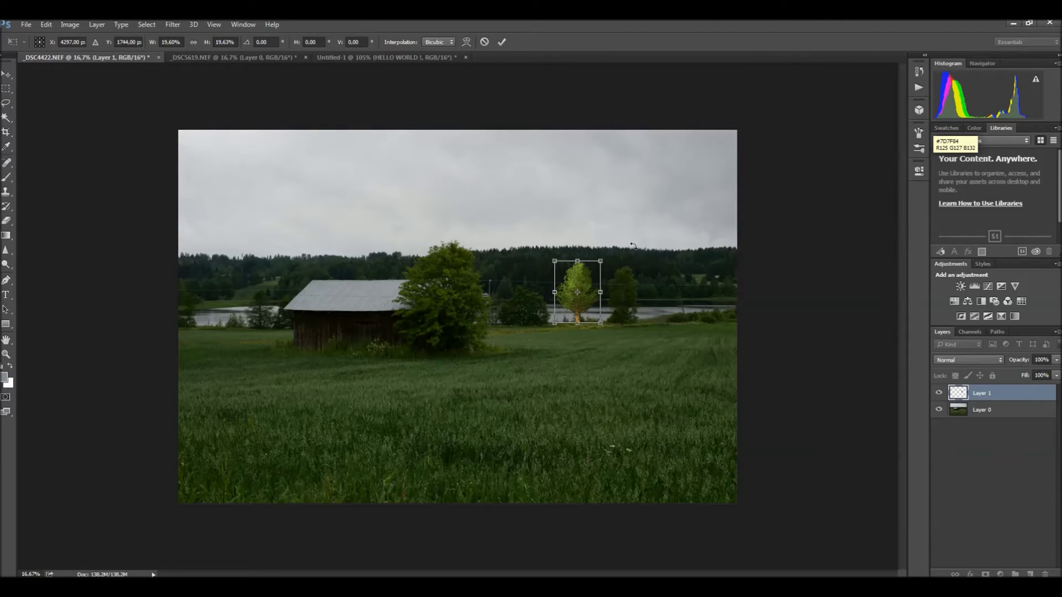
{"action": "key", "text": "Return"}
{"action": "scroll", "coordinate": [606, 294], "scroll_direction": "up", "scroll_amount": 5, "text": "alt"}
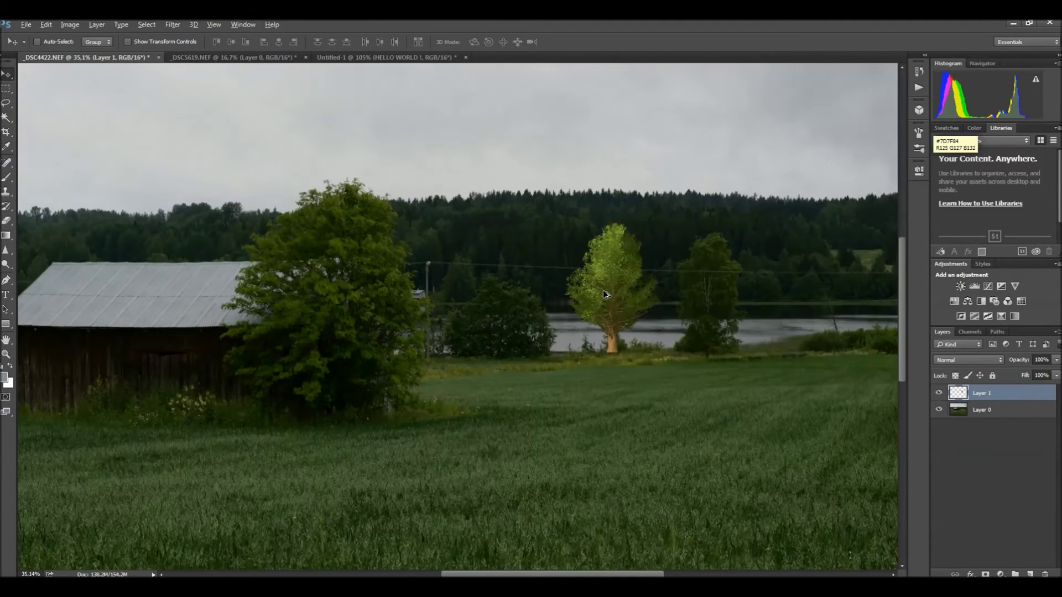
{"action": "left_click_drag", "start_coordinate": [605, 294], "coordinate": [604, 295]}
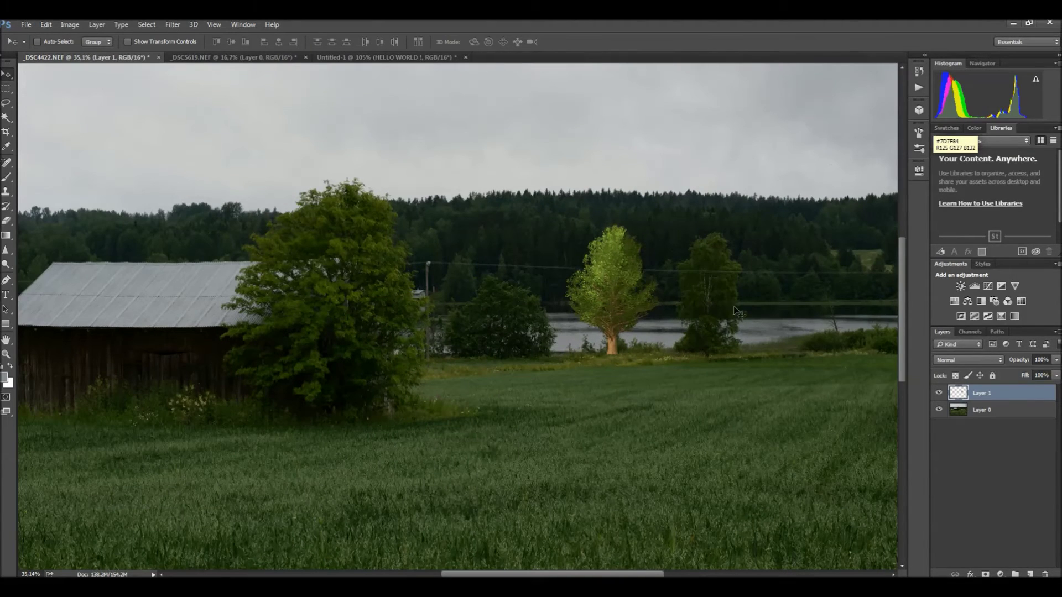
Darken the Ginko tree partway with a clipped Brightness/Contrast adjustment layer, then fit the image to the window
{"action": "left_click", "coordinate": [961, 286]}
{"action": "left_click_drag", "start_coordinate": [822, 225], "coordinate": [776, 237]}
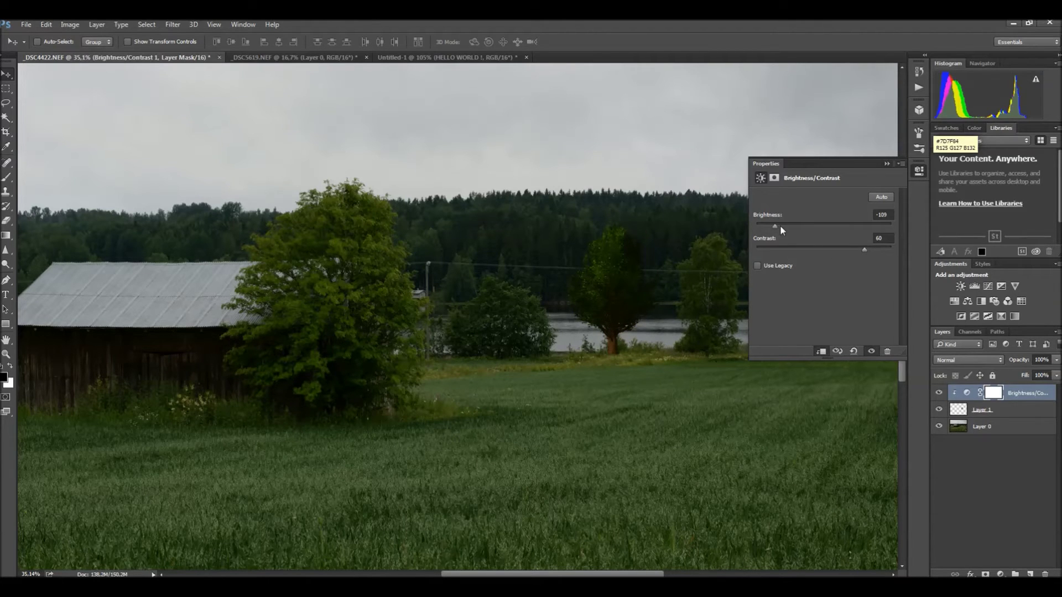
{"action": "left_click_drag", "start_coordinate": [781, 231], "coordinate": [798, 230]}
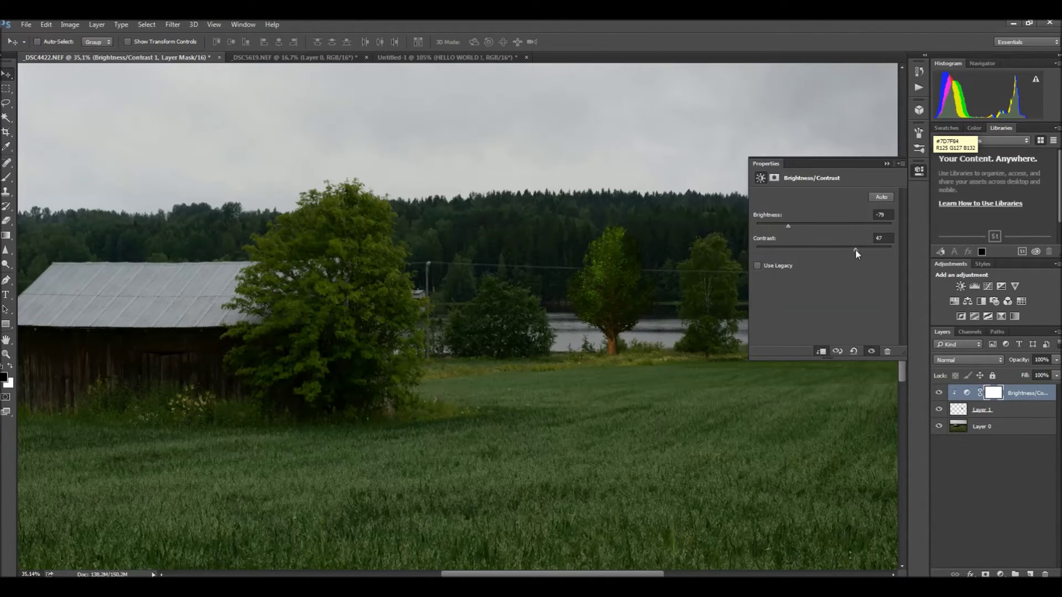
{"action": "left_click", "coordinate": [888, 164]}
{"action": "key", "text": "ctrl+0"}
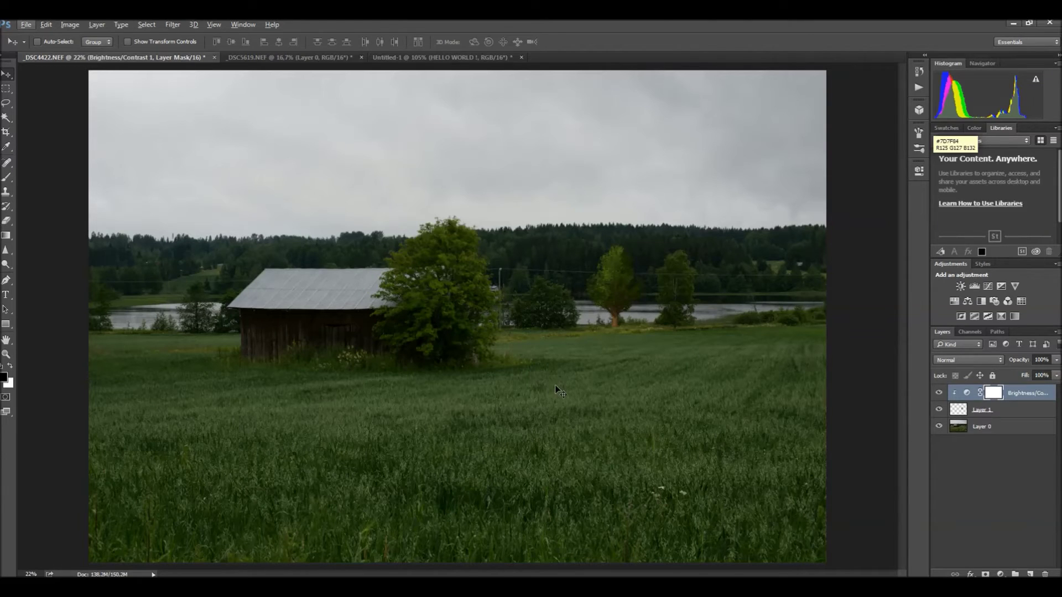
Add empty Layer 2 and draw a two-point Pen path along the barn's base
{"action": "left_click", "coordinate": [1030, 574]}
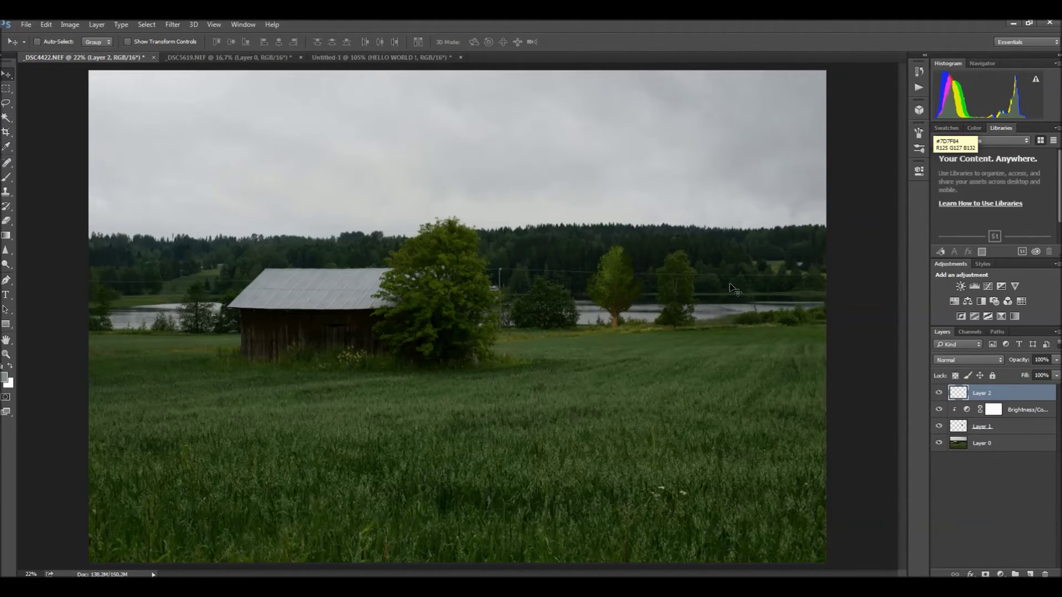
{"action": "left_click", "coordinate": [4, 283]}
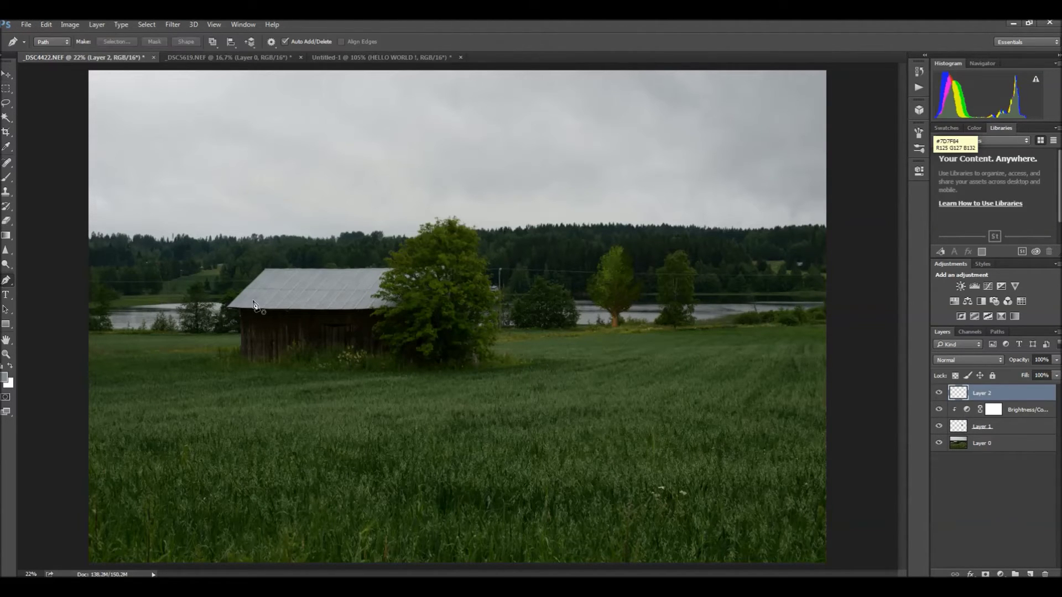
{"action": "left_click", "coordinate": [243, 359]}
{"action": "left_click", "coordinate": [394, 365]}
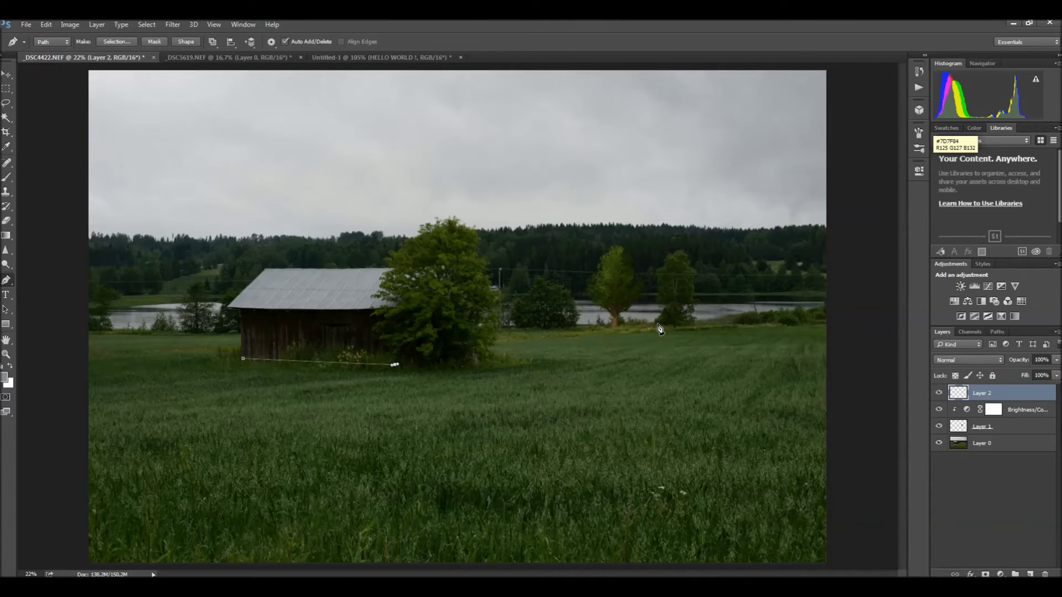
{"action": "left_click", "coordinate": [177, 23]}
{"action": "mouse_move", "coordinate": [188, 246]}
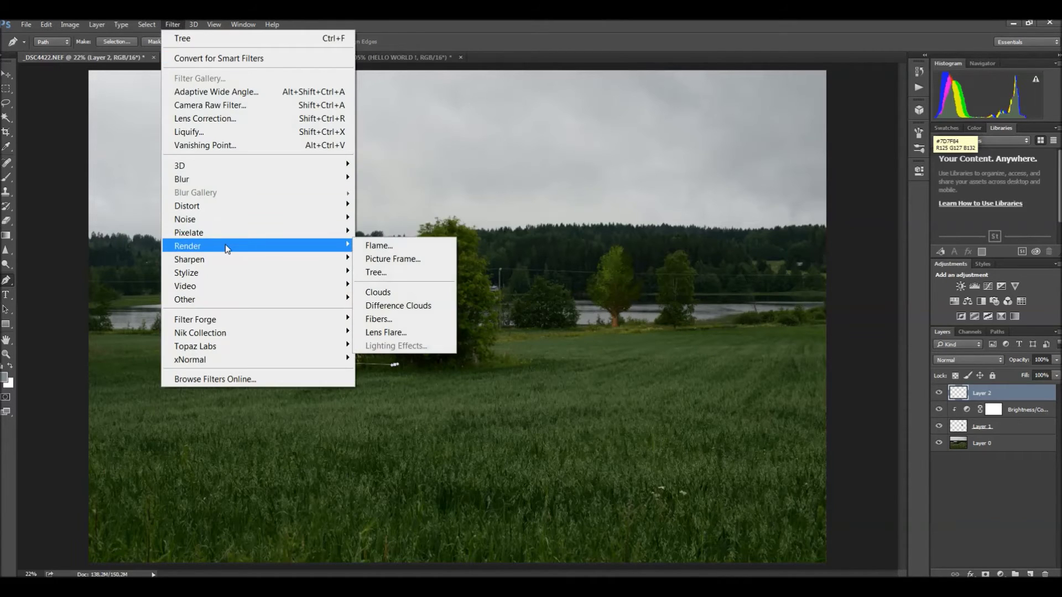
Render Multiple Flames One Direction along the path: Length 355, Width 206, Angle 28, Interval 50
{"action": "left_click", "coordinate": [386, 243]}
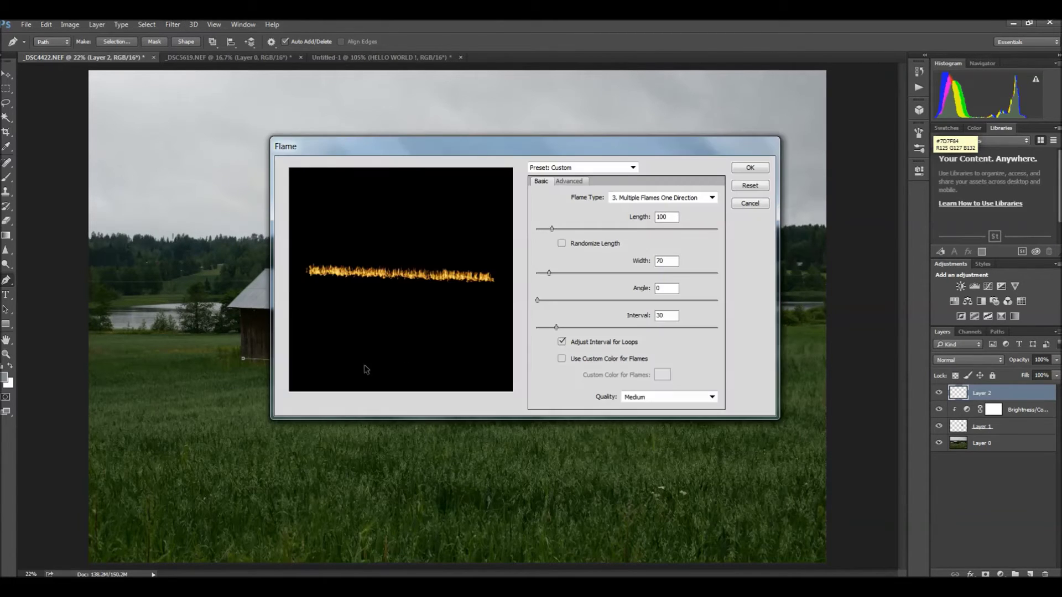
{"action": "left_click_drag", "start_coordinate": [524, 140], "coordinate": [716, 148]}
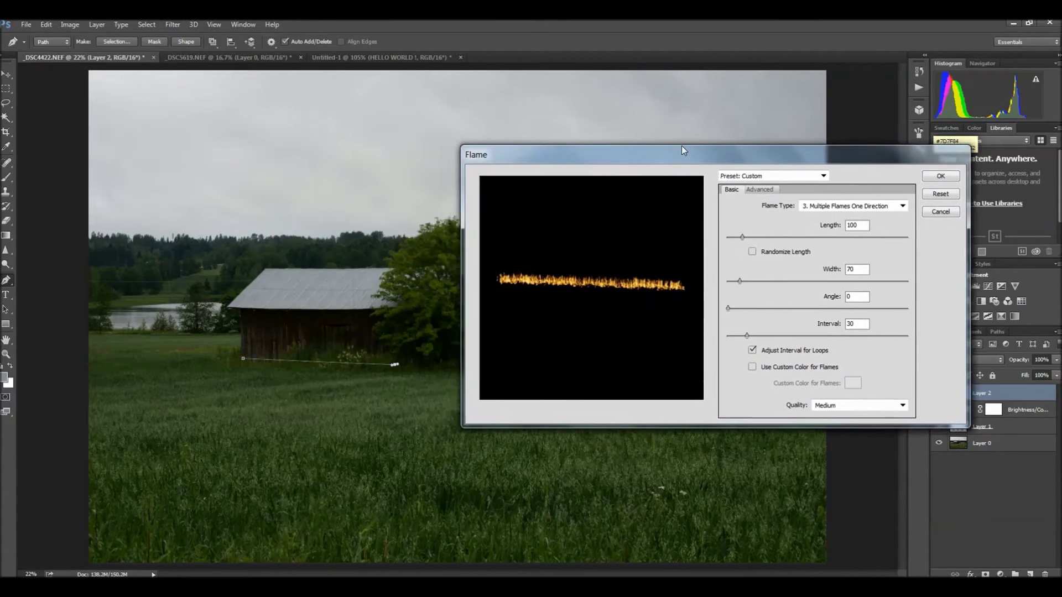
{"action": "left_click", "coordinate": [790, 238]}
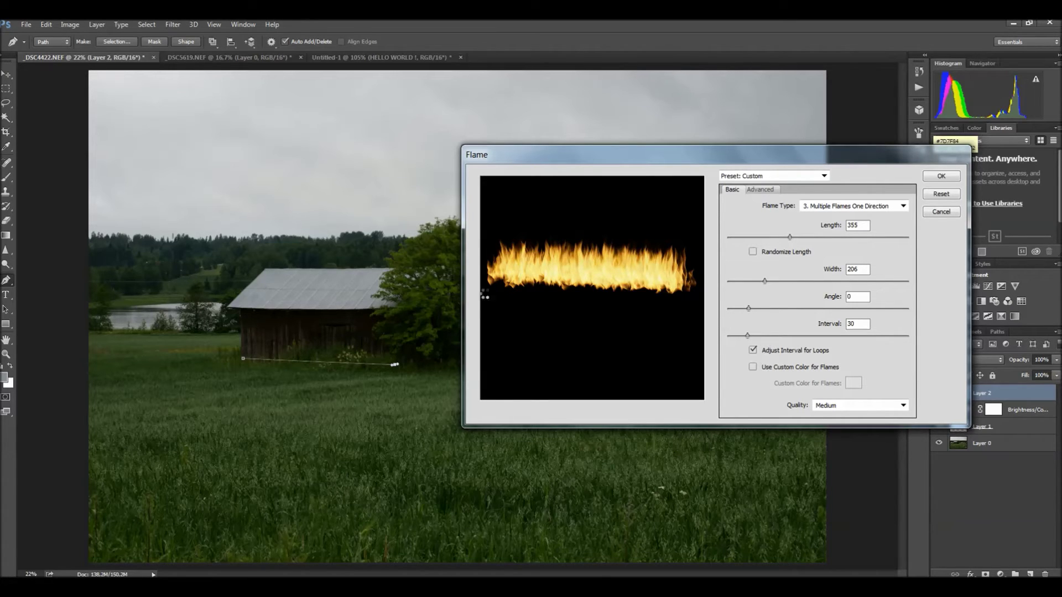
{"action": "type", "text": "4"}
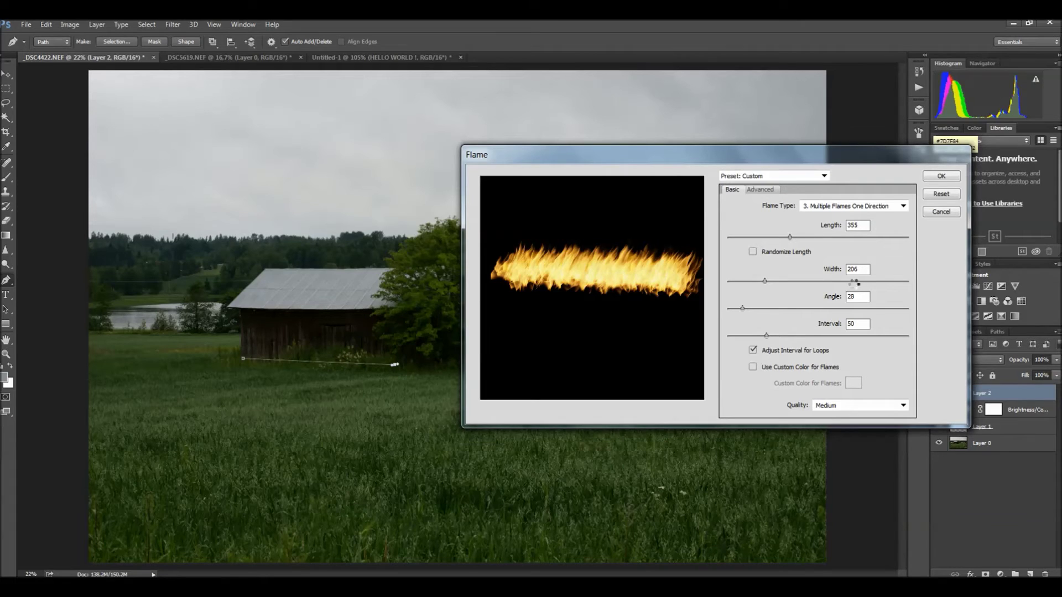
{"action": "left_click", "coordinate": [760, 190]}
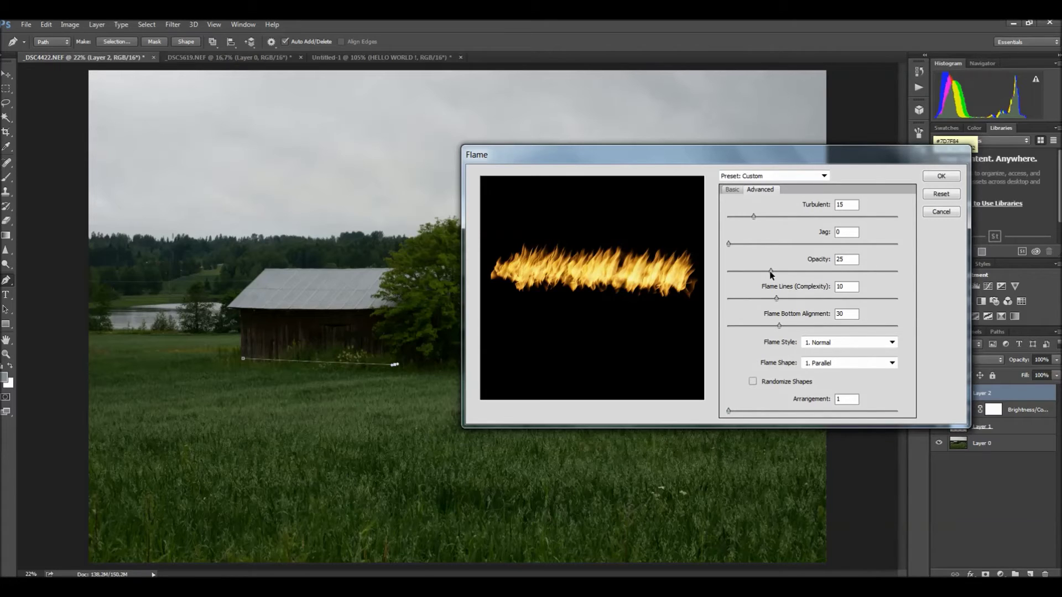
{"action": "left_click", "coordinate": [732, 189]}
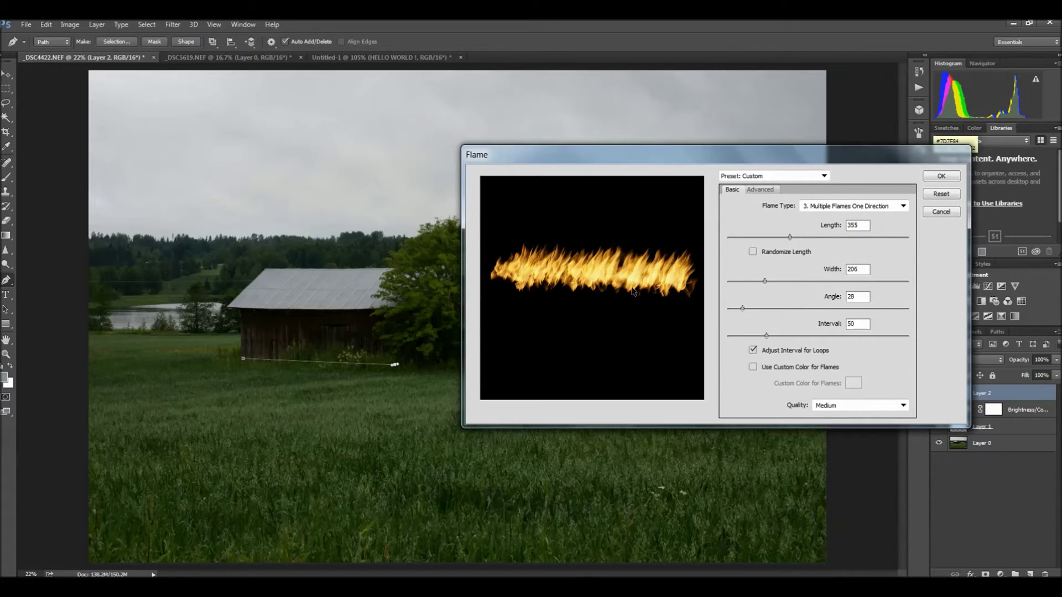
{"action": "left_click", "coordinate": [943, 176]}
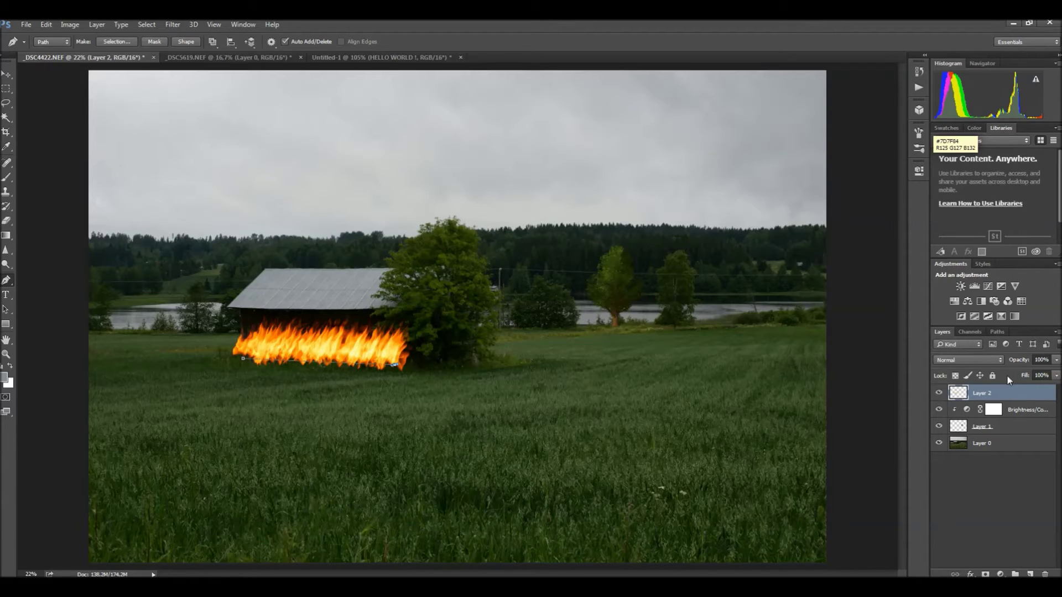
Delete the barn path, lower the flames slightly, and set Layer 2 to full opacity
{"action": "right_click", "coordinate": [308, 365]}
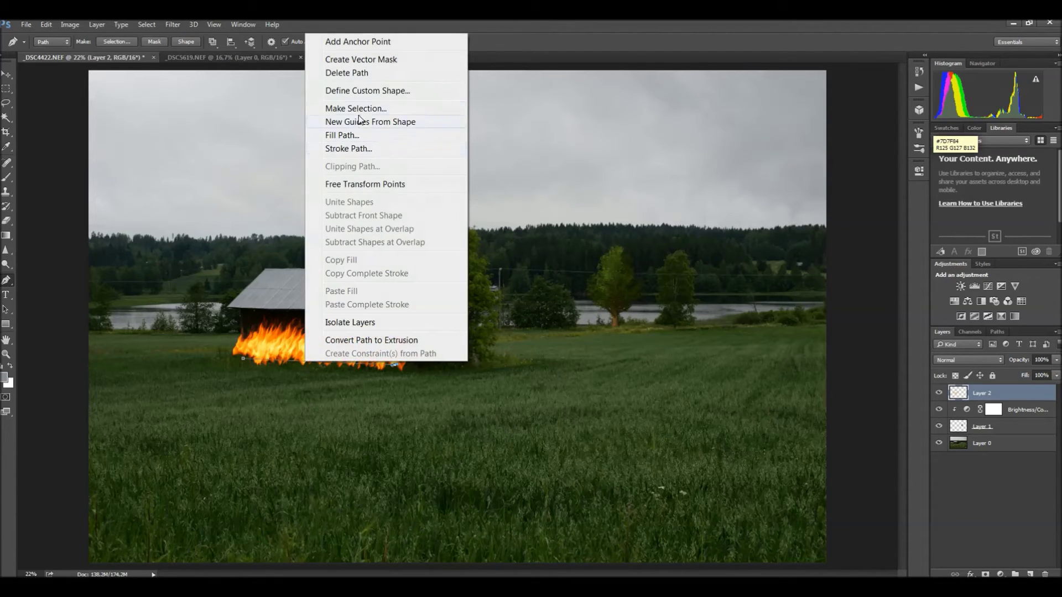
{"action": "left_click", "coordinate": [363, 73]}
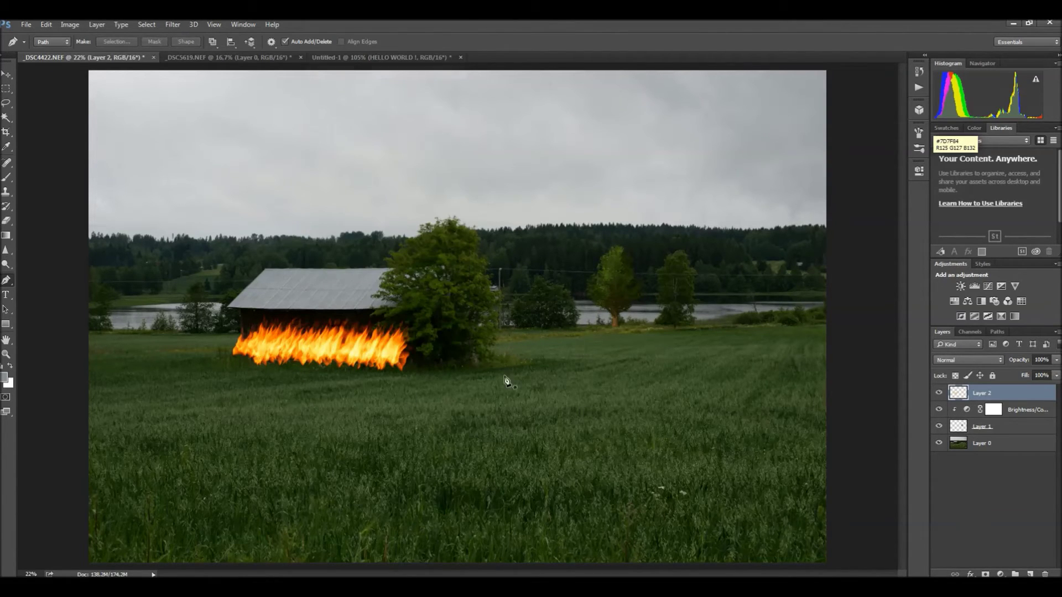
{"action": "left_click", "coordinate": [12, 77]}
{"action": "left_click_drag", "start_coordinate": [310, 344], "coordinate": [317, 350]}
{"action": "left_click", "coordinate": [1057, 376]}
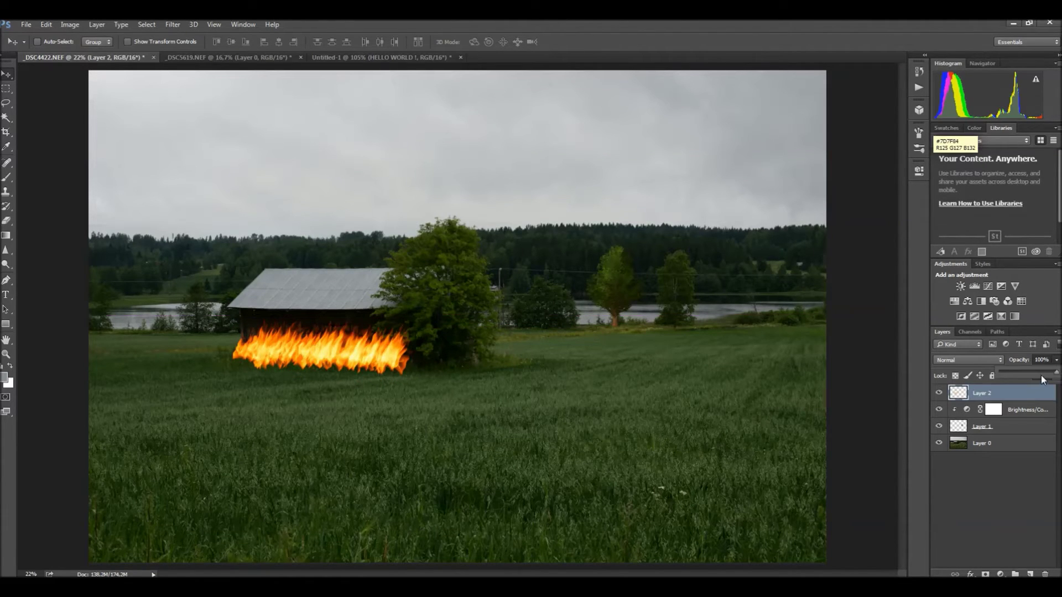
{"action": "left_click_drag", "start_coordinate": [1026, 376], "coordinate": [1051, 378]}
{"action": "left_click", "coordinate": [997, 485]}
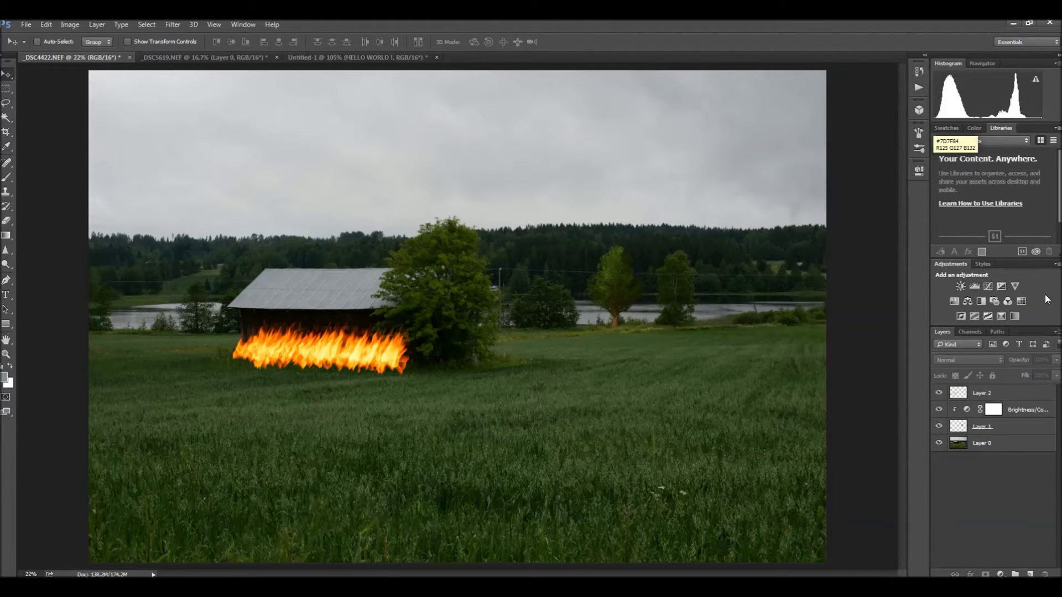
Brighten the flames to maximum with a clipped Brightness/Contrast layer, then add empty Layer 3 on top
{"action": "left_click", "coordinate": [961, 286]}
{"action": "left_click", "coordinate": [821, 352]}
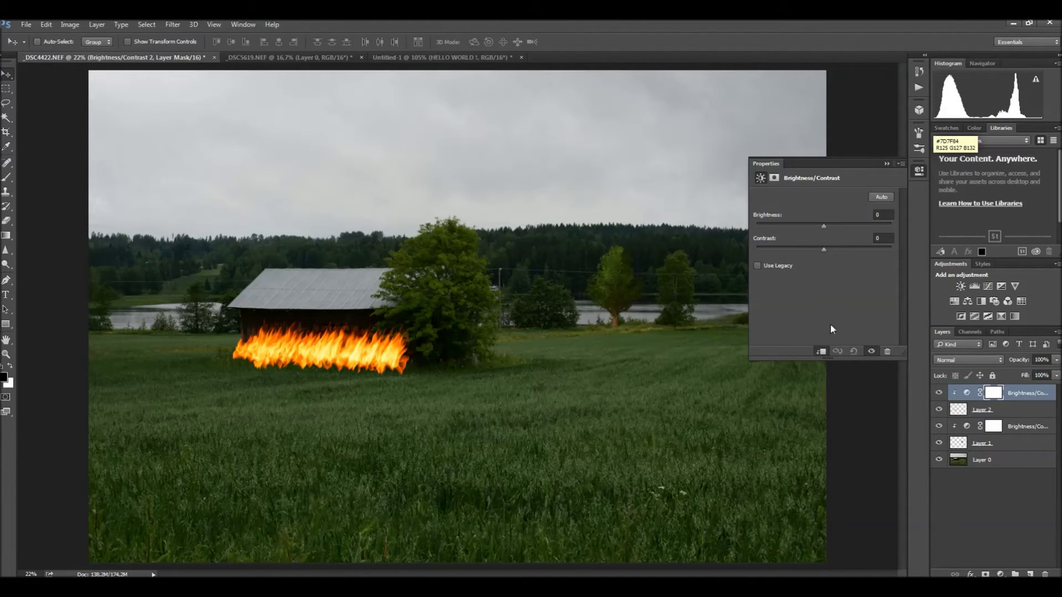
{"action": "mouse_move", "coordinate": [828, 227]}
{"action": "left_mouse_down"}
{"action": "mouse_move", "coordinate": [869, 233]}
{"action": "mouse_move", "coordinate": [839, 226]}
{"action": "mouse_move", "coordinate": [776, 250]}
{"action": "left_mouse_up"}
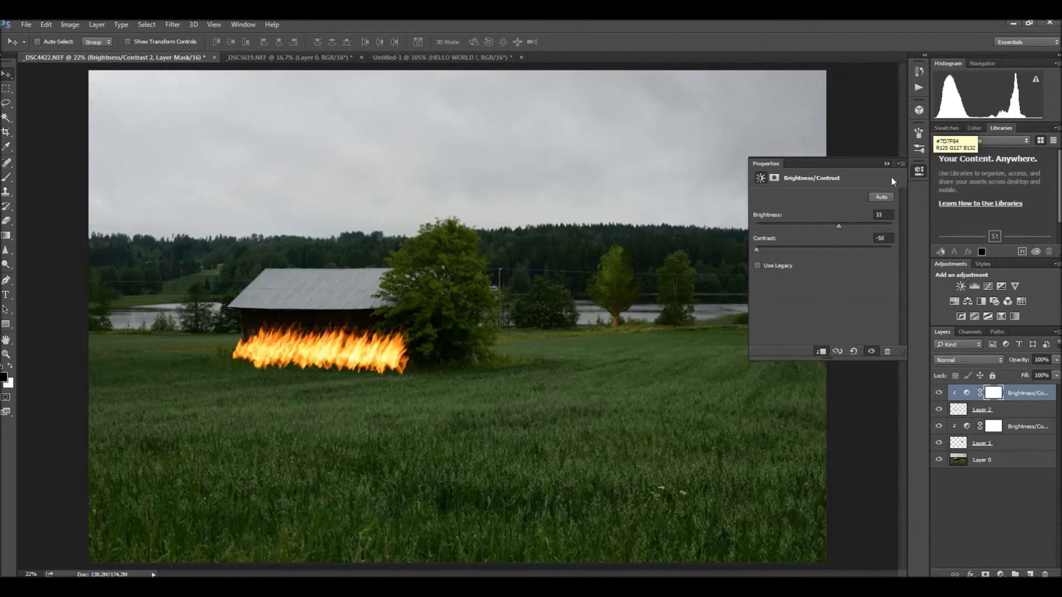
{"action": "left_click", "coordinate": [295, 180]}
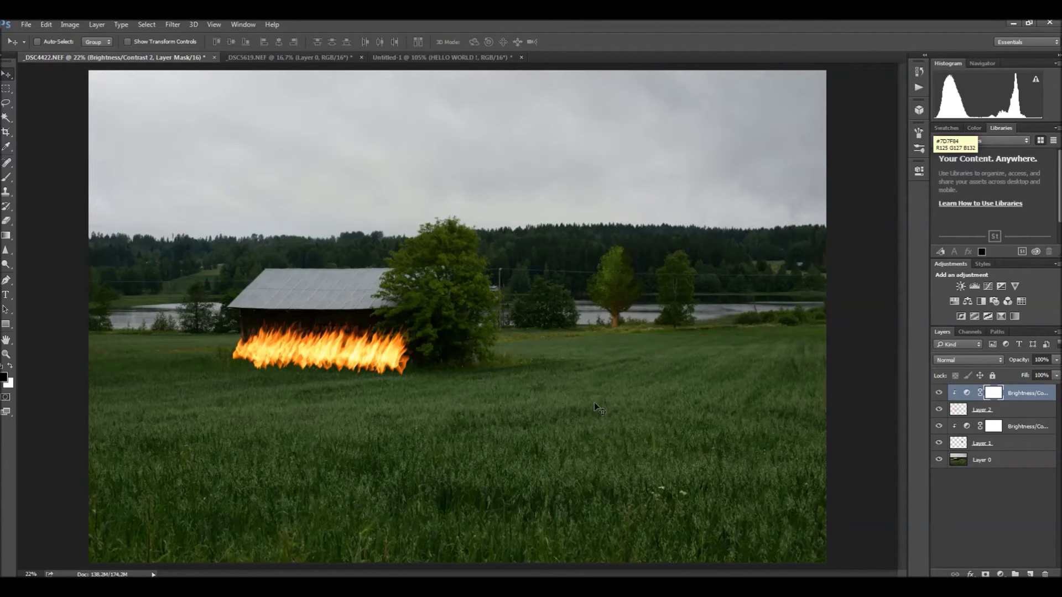
{"action": "left_click", "coordinate": [1030, 575]}
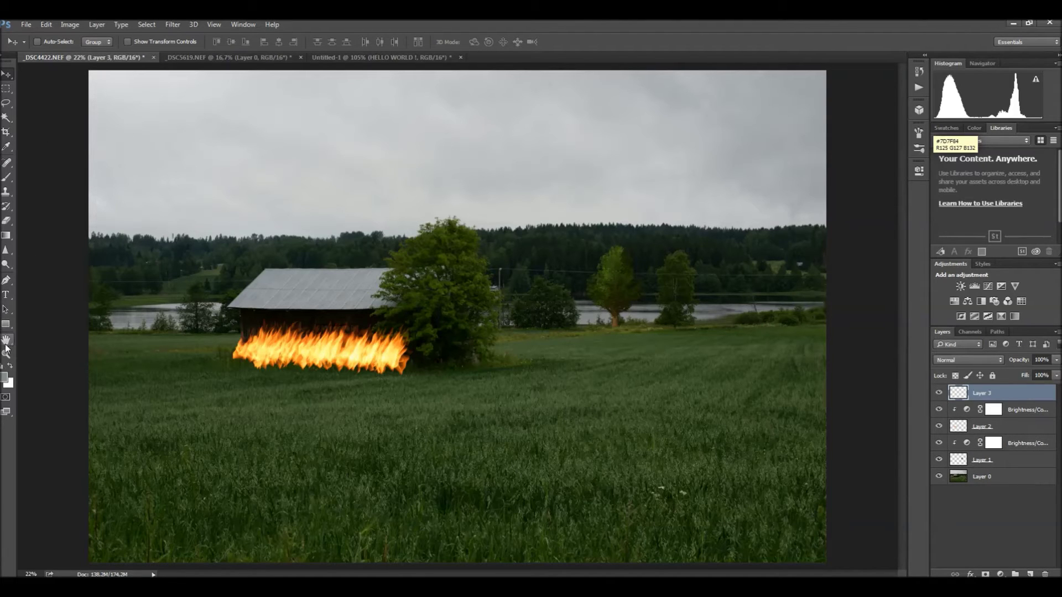
With the Pen tool, draw a curved path from the field arcing over the right-hand trees
{"action": "left_click", "coordinate": [6, 310]}
{"action": "left_click", "coordinate": [6, 281]}
{"action": "mouse_move", "coordinate": [517, 458]}
{"action": "left_mouse_down"}
{"action": "mouse_move", "coordinate": [603, 453]}
{"action": "mouse_move", "coordinate": [642, 426]}
{"action": "left_mouse_up"}
{"action": "mouse_move", "coordinate": [669, 347]}
{"action": "left_mouse_down"}
{"action": "mouse_move", "coordinate": [691, 308]}
{"action": "mouse_move", "coordinate": [752, 271]}
{"action": "left_mouse_up"}
{"action": "left_click_drag", "start_coordinate": [737, 219], "coordinate": [708, 202]}
{"action": "left_click_drag", "start_coordinate": [618, 181], "coordinate": [579, 192]}
{"action": "left_click_drag", "start_coordinate": [537, 260], "coordinate": [531, 289]}
Draw a second curved path looping up over the barn and down its right side
{"action": "left_click", "coordinate": [7, 281]}
{"action": "left_click_drag", "start_coordinate": [147, 456], "coordinate": [139, 253]}
{"action": "mouse_move", "coordinate": [216, 178]}
{"action": "left_mouse_down"}
{"action": "mouse_move", "coordinate": [354, 156]}
{"action": "mouse_move", "coordinate": [408, 202]}
{"action": "left_mouse_up"}
{"action": "left_click_drag", "start_coordinate": [415, 260], "coordinate": [423, 285]}
Draw a third curved path along the bottom of the field, curving up at the right
{"action": "left_click", "coordinate": [6, 282]}
{"action": "left_click", "coordinate": [188, 503]}
{"action": "left_click_drag", "start_coordinate": [436, 537], "coordinate": [481, 535]}
{"action": "left_click_drag", "start_coordinate": [641, 535], "coordinate": [682, 523]}
{"action": "left_click_drag", "start_coordinate": [747, 504], "coordinate": [794, 454]}
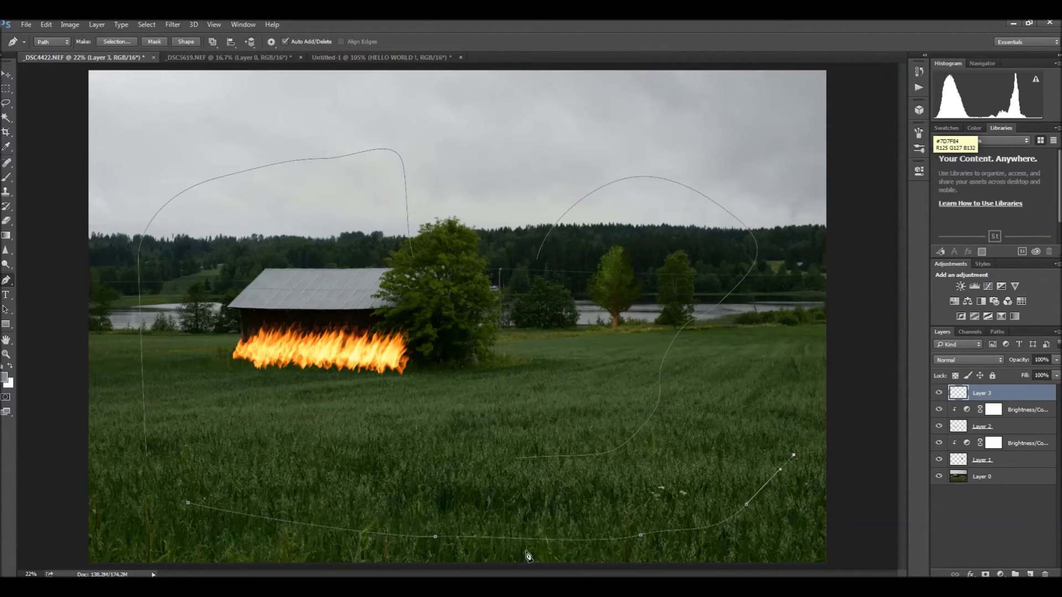
{"action": "left_click", "coordinate": [11, 281]}
{"action": "left_click", "coordinate": [172, 24]}
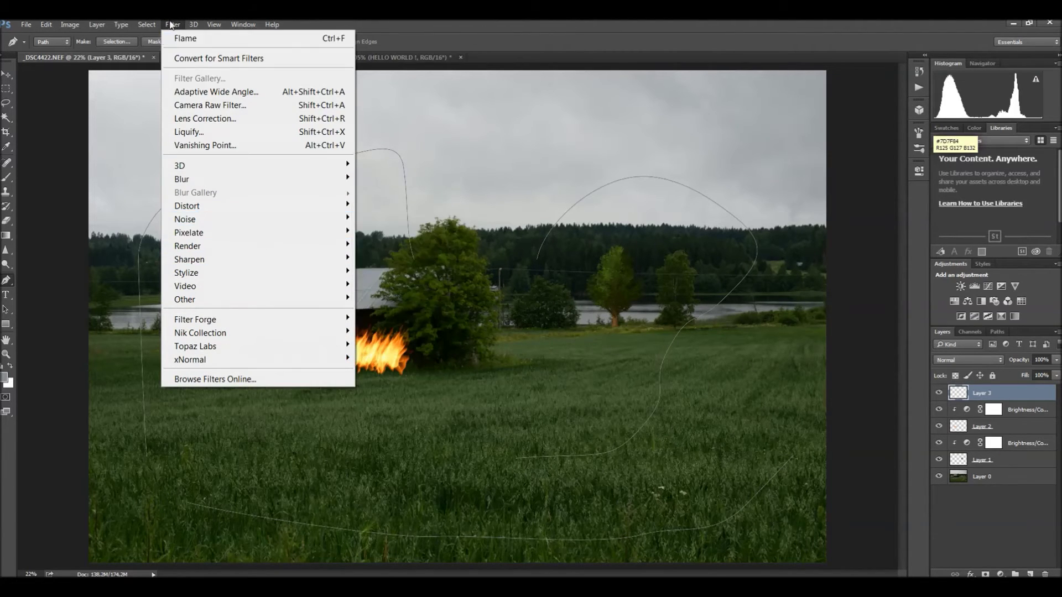
Render flames along the three paths with Filter > Render > Flame
{"action": "left_click", "coordinate": [191, 39]}
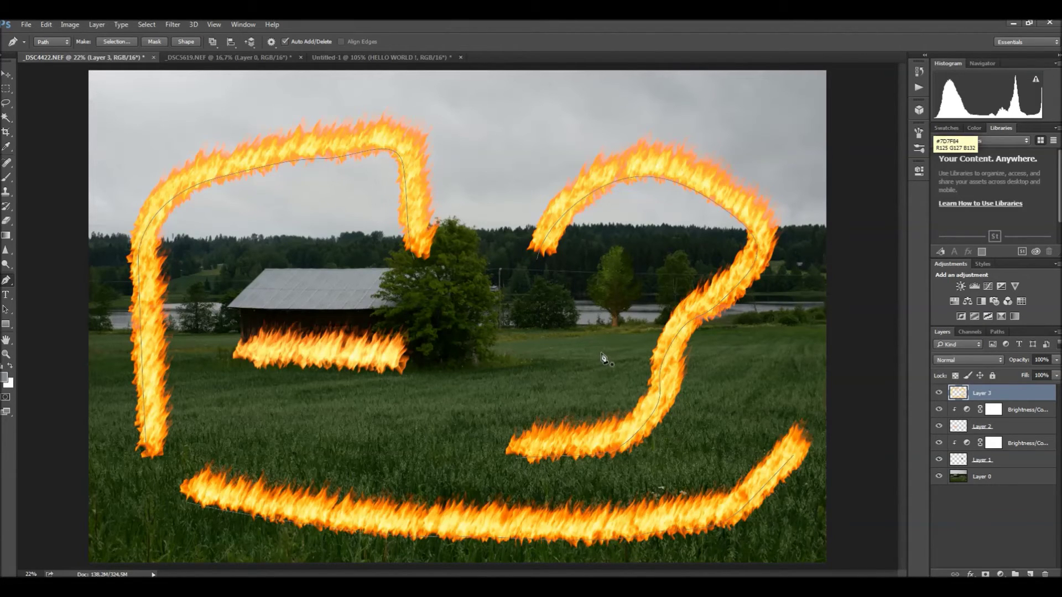
{"action": "left_click", "coordinate": [1015, 410]}
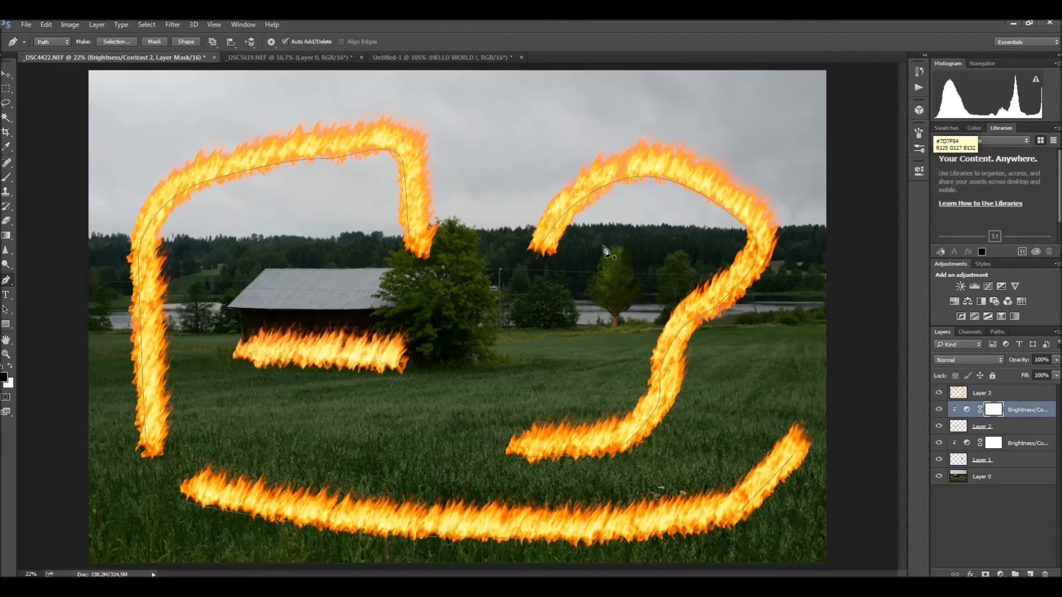
Delete the guide paths and trash Layers 3 through 1, leaving the photo on Layer 0
{"action": "right_click", "coordinate": [596, 190]}
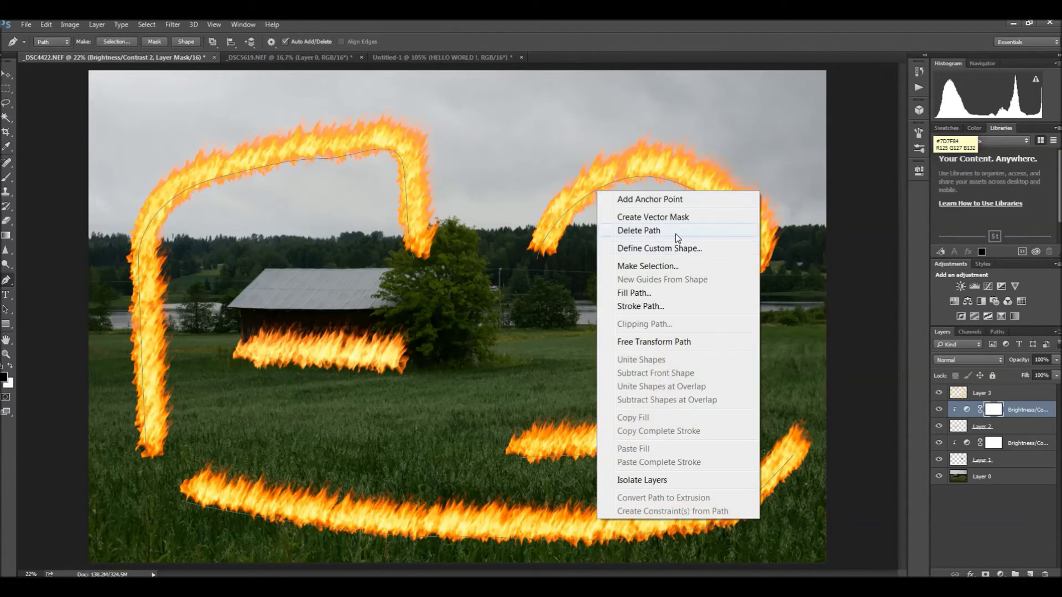
{"action": "left_click", "coordinate": [675, 231]}
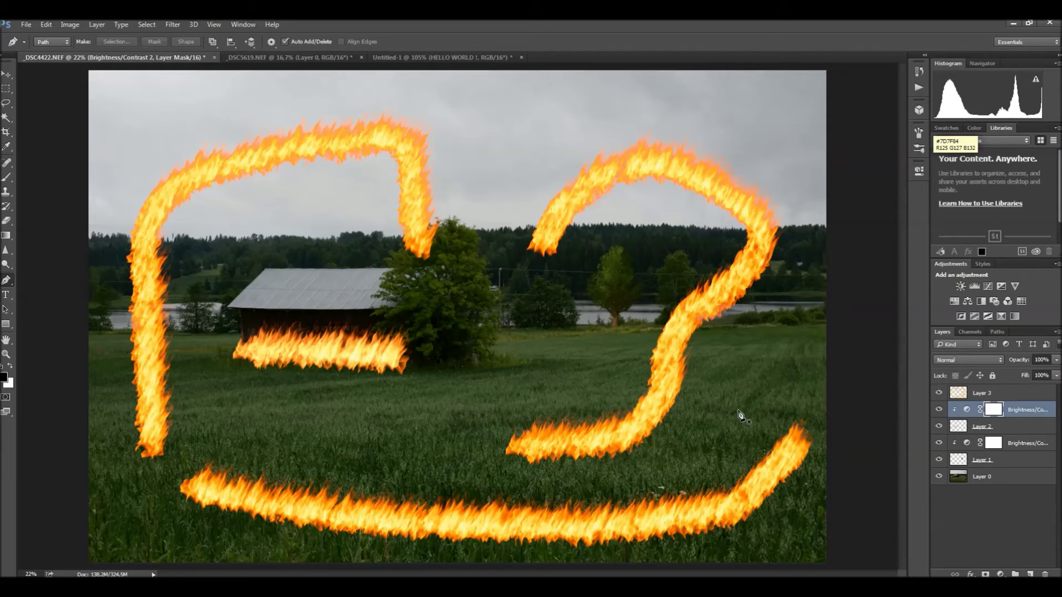
{"action": "left_click", "coordinate": [984, 395]}
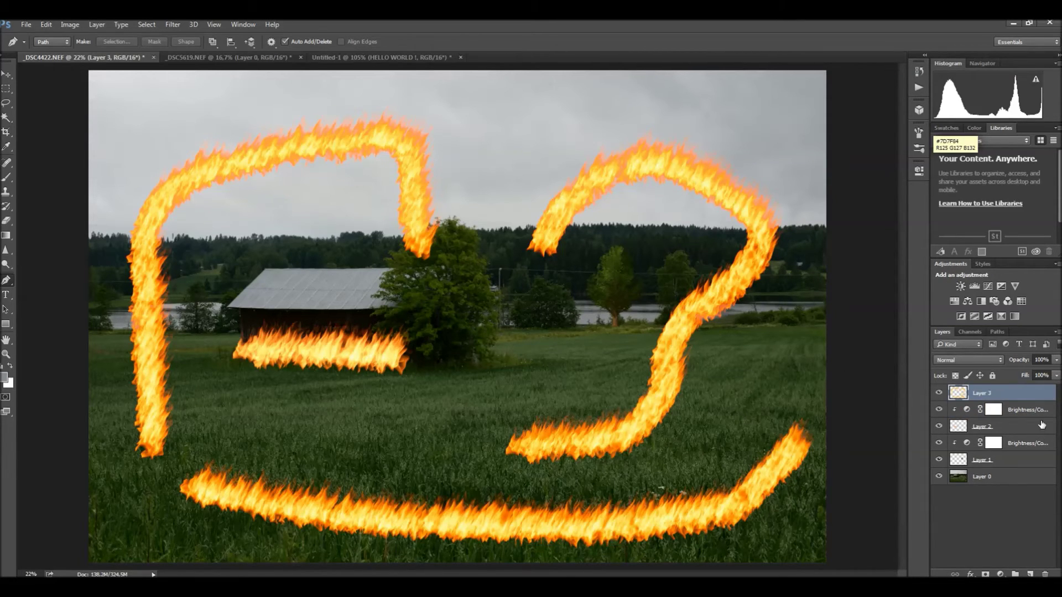
{"action": "left_click", "coordinate": [1022, 460], "text": "shift"}
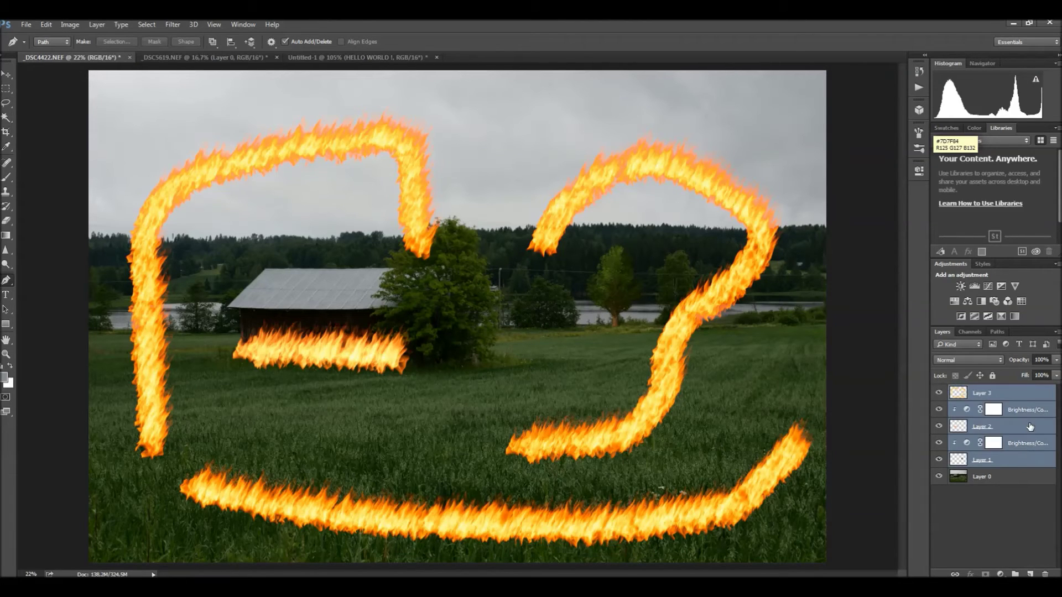
{"action": "left_click_drag", "start_coordinate": [1022, 398], "coordinate": [1046, 573]}
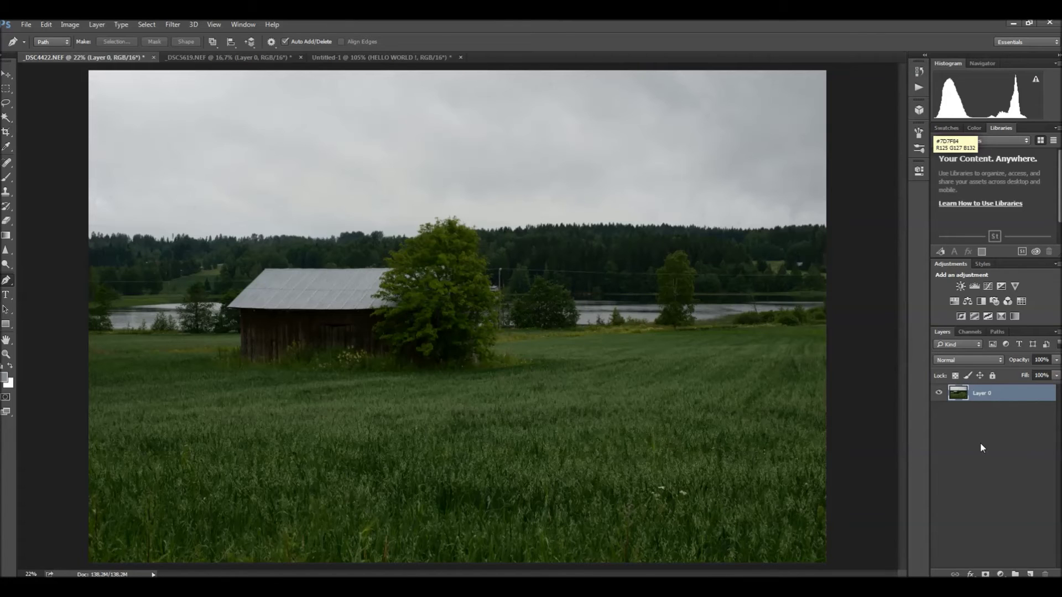
{"action": "left_click", "coordinate": [1032, 573]}
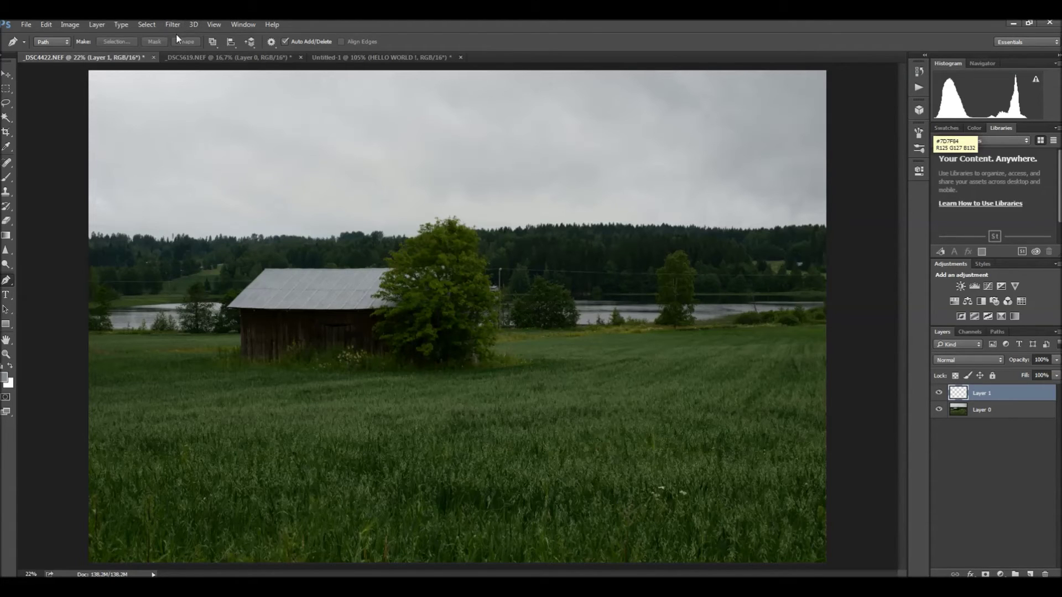
Switch to the Healing Brush Tool and set its brush size to 194 px
{"action": "left_click_drag", "start_coordinate": [6, 162], "coordinate": [62, 161]}
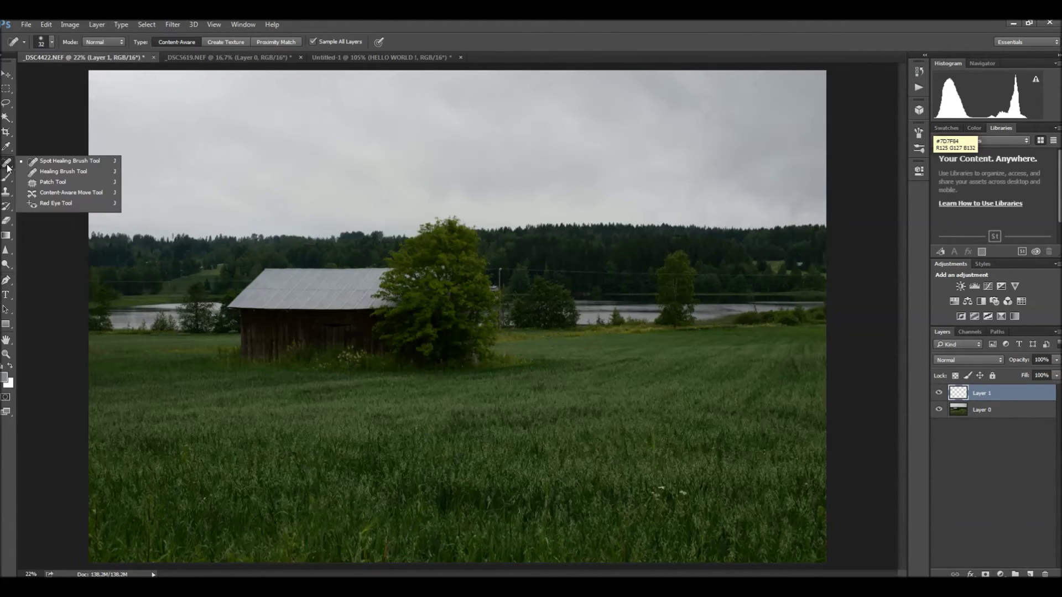
{"action": "left_click", "coordinate": [70, 172]}
{"action": "left_click", "coordinate": [92, 211]}
{"action": "left_click", "coordinate": [540, 238]}
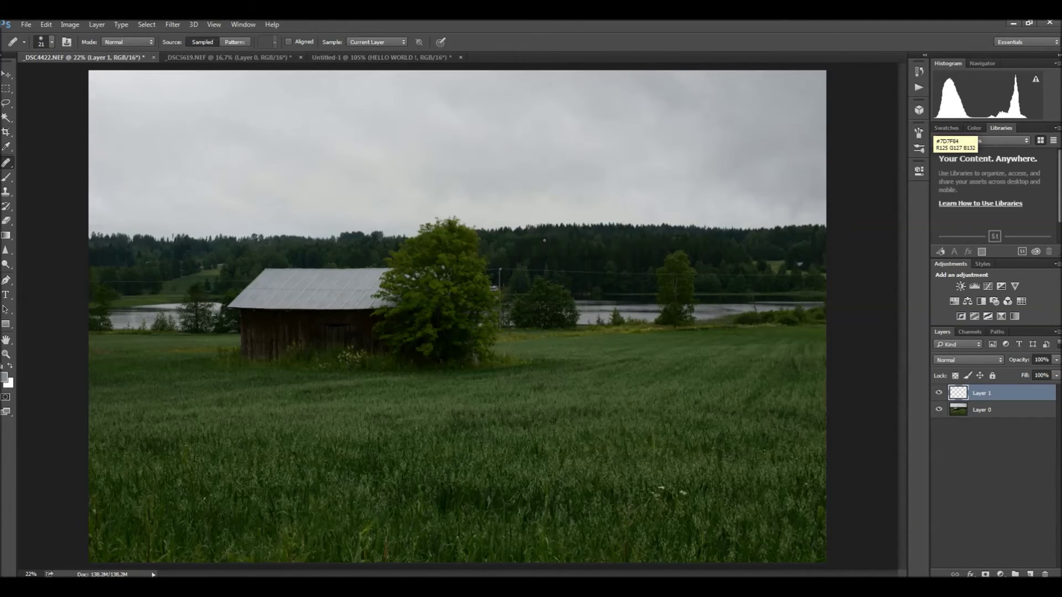
{"action": "right_click", "coordinate": [366, 140]}
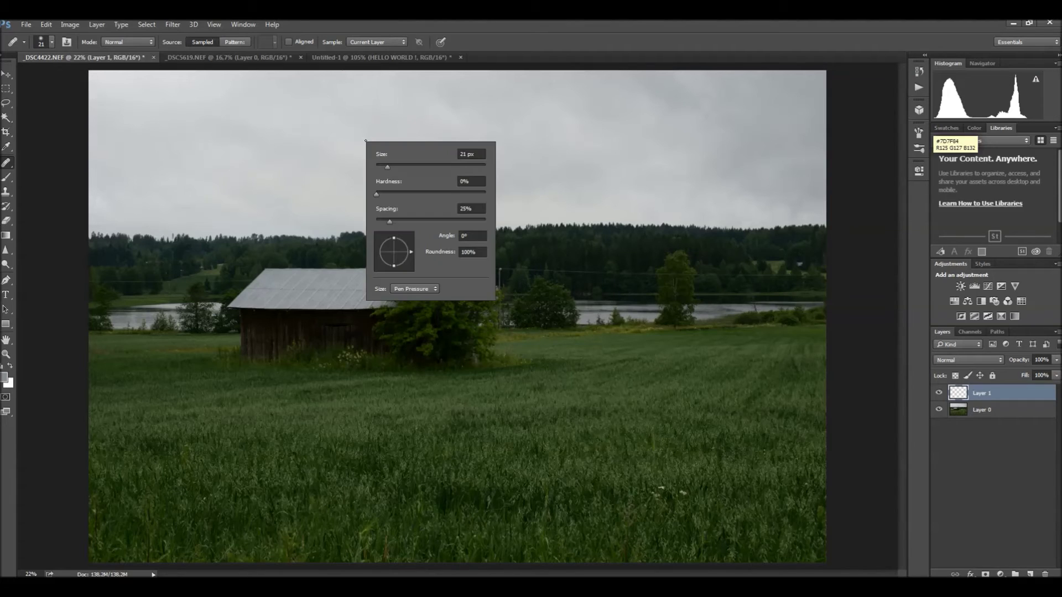
{"action": "mouse_move", "coordinate": [390, 168]}
{"action": "left_mouse_down"}
{"action": "mouse_move", "coordinate": [427, 178]}
{"action": "mouse_move", "coordinate": [393, 194]}
{"action": "left_mouse_up"}
{"action": "key", "text": "shift+Tab"}
{"action": "type", "text": "194"}
{"action": "key", "text": "Return"}
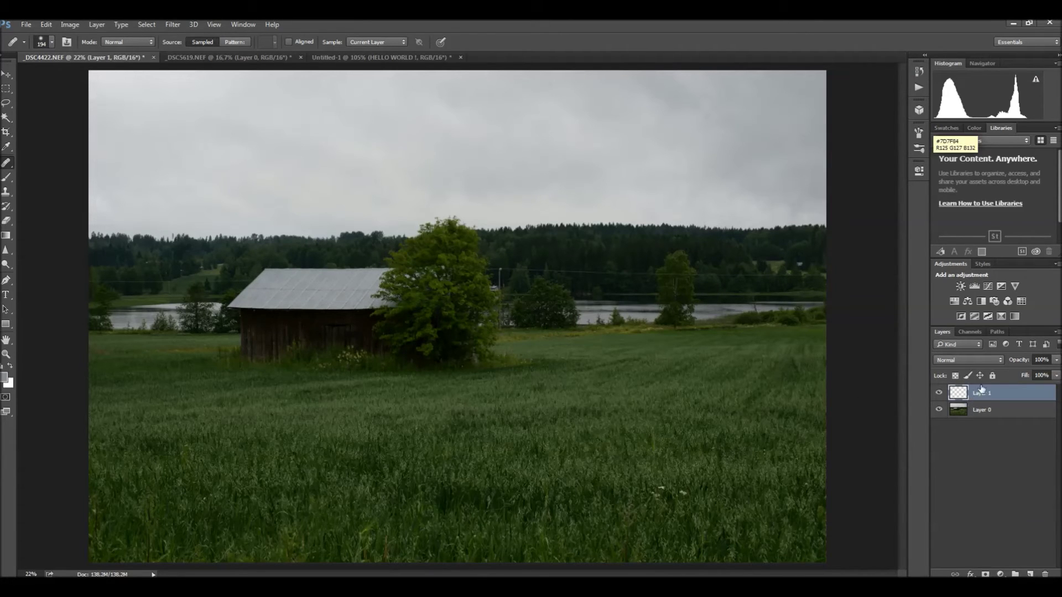
Select empty Layer 1 above the photo and set healing Sample to All Layers
{"action": "left_click_drag", "start_coordinate": [979, 394], "coordinate": [1013, 534]}
{"action": "left_click_drag", "start_coordinate": [1000, 397], "coordinate": [1006, 411]}
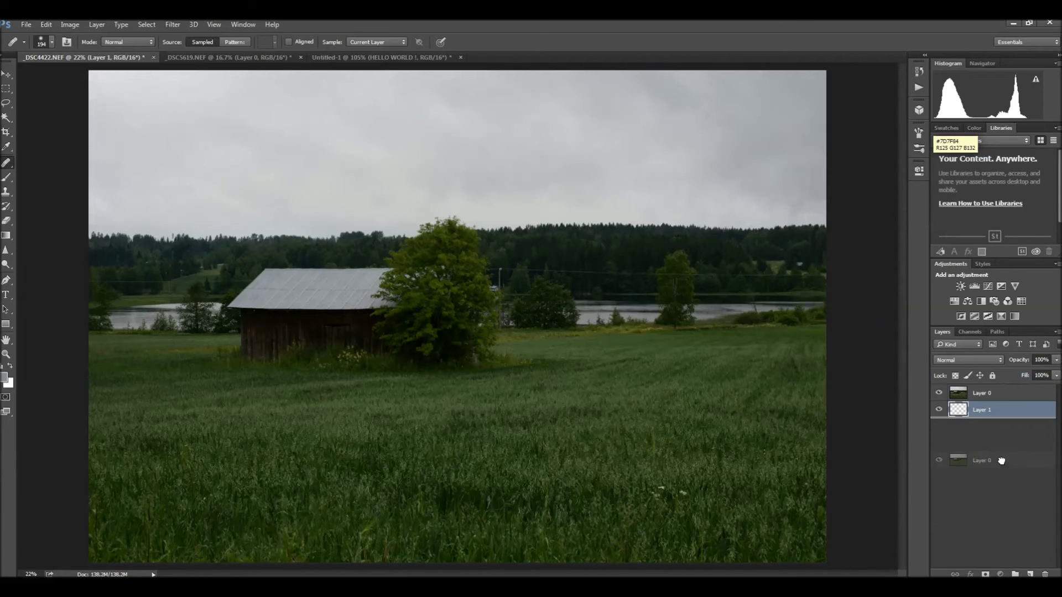
{"action": "left_click", "coordinate": [996, 397]}
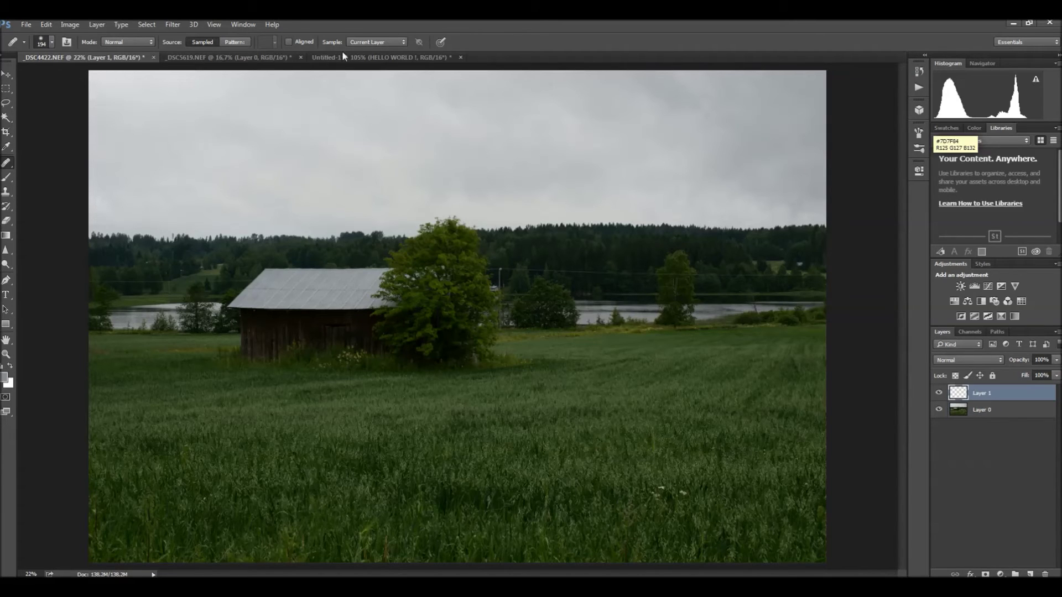
{"action": "left_click", "coordinate": [376, 42]}
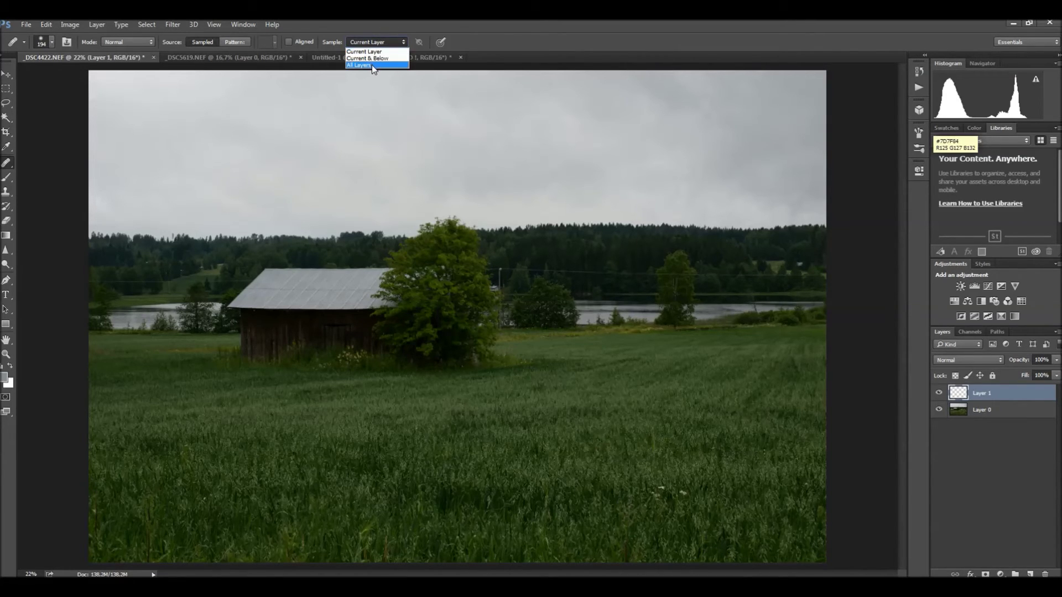
{"action": "left_click", "coordinate": [372, 65]}
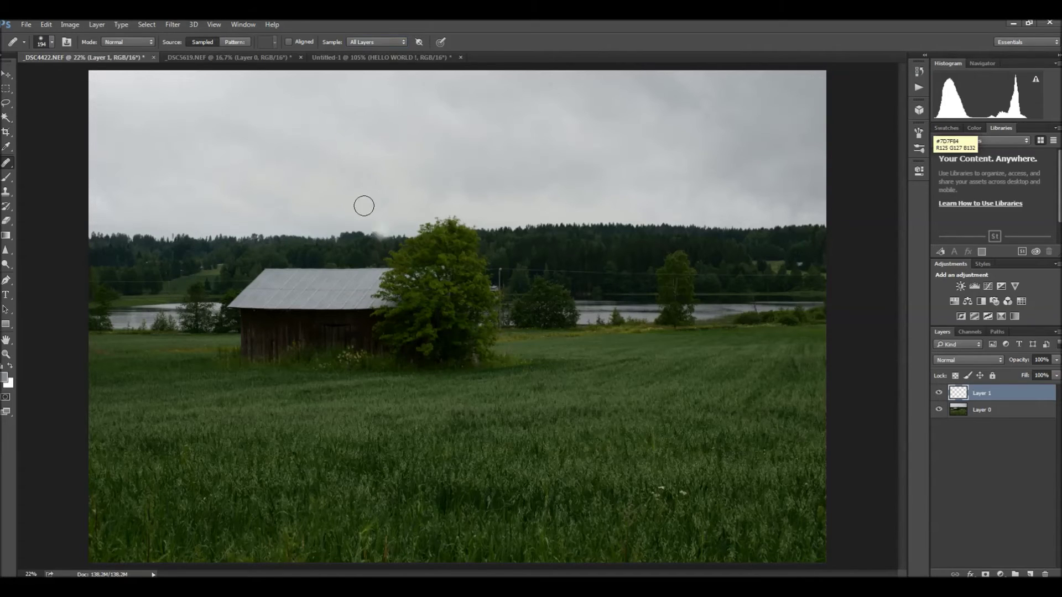
Paint trial healing strokes over the barn, then undo both strokes
{"action": "mouse_move", "coordinate": [224, 298]}
{"action": "left_mouse_down"}
{"action": "mouse_move", "coordinate": [262, 340]}
{"action": "mouse_move", "coordinate": [289, 275]}
{"action": "mouse_move", "coordinate": [300, 325]}
{"action": "left_mouse_up"}
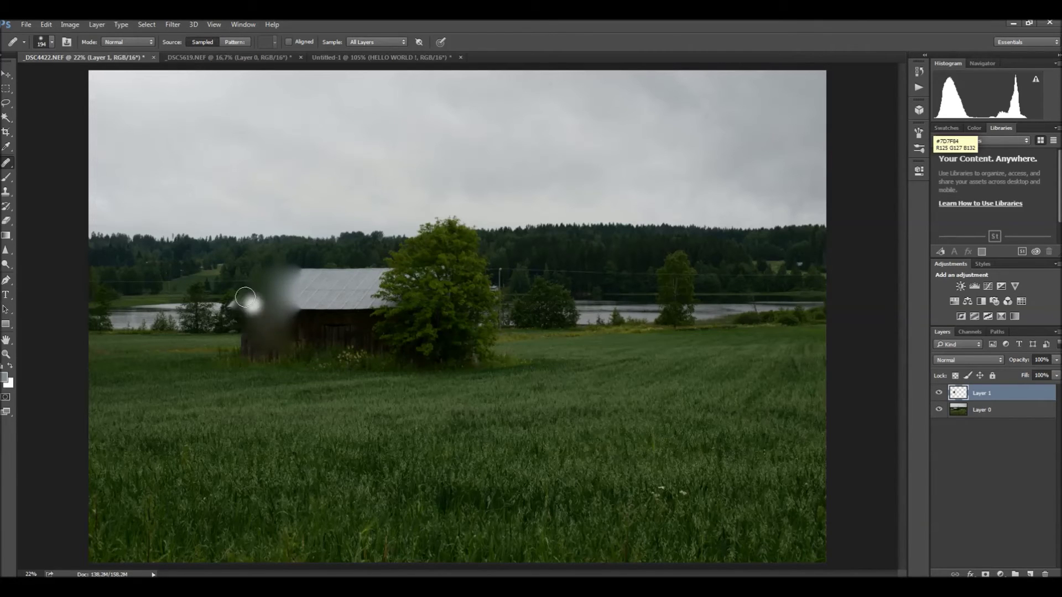
{"action": "mouse_move", "coordinate": [238, 307]}
{"action": "left_mouse_down"}
{"action": "mouse_move", "coordinate": [218, 309]}
{"action": "mouse_move", "coordinate": [253, 301]}
{"action": "mouse_move", "coordinate": [276, 327]}
{"action": "mouse_move", "coordinate": [285, 301]}
{"action": "mouse_move", "coordinate": [301, 350]}
{"action": "mouse_move", "coordinate": [327, 302]}
{"action": "mouse_move", "coordinate": [316, 320]}
{"action": "mouse_move", "coordinate": [334, 335]}
{"action": "mouse_move", "coordinate": [376, 302]}
{"action": "mouse_move", "coordinate": [362, 340]}
{"action": "mouse_move", "coordinate": [376, 279]}
{"action": "mouse_move", "coordinate": [313, 279]}
{"action": "mouse_move", "coordinate": [373, 274]}
{"action": "left_mouse_up"}
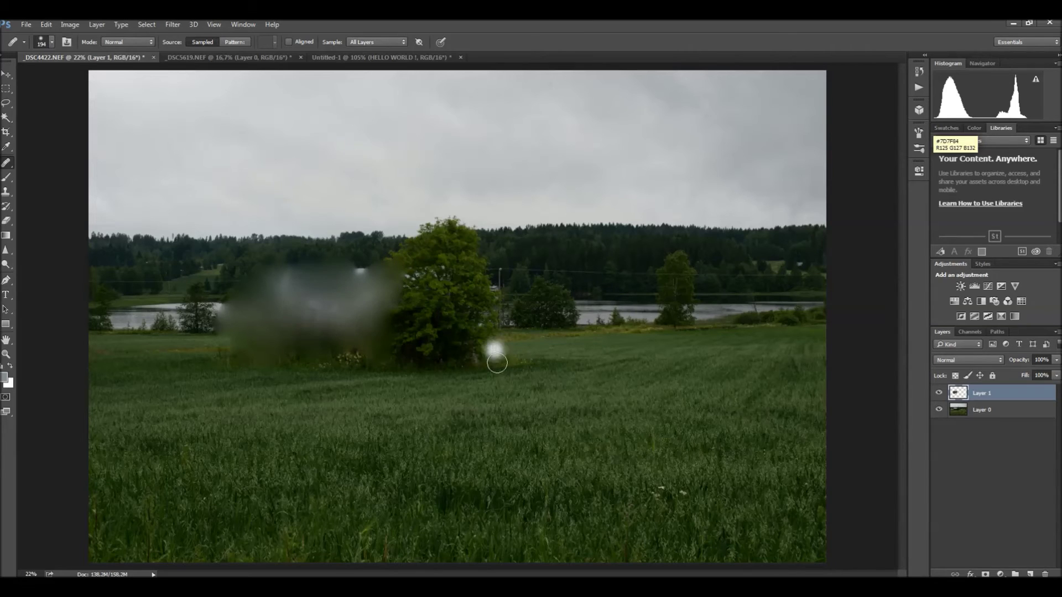
{"action": "key", "text": "ctrl+alt+z"}
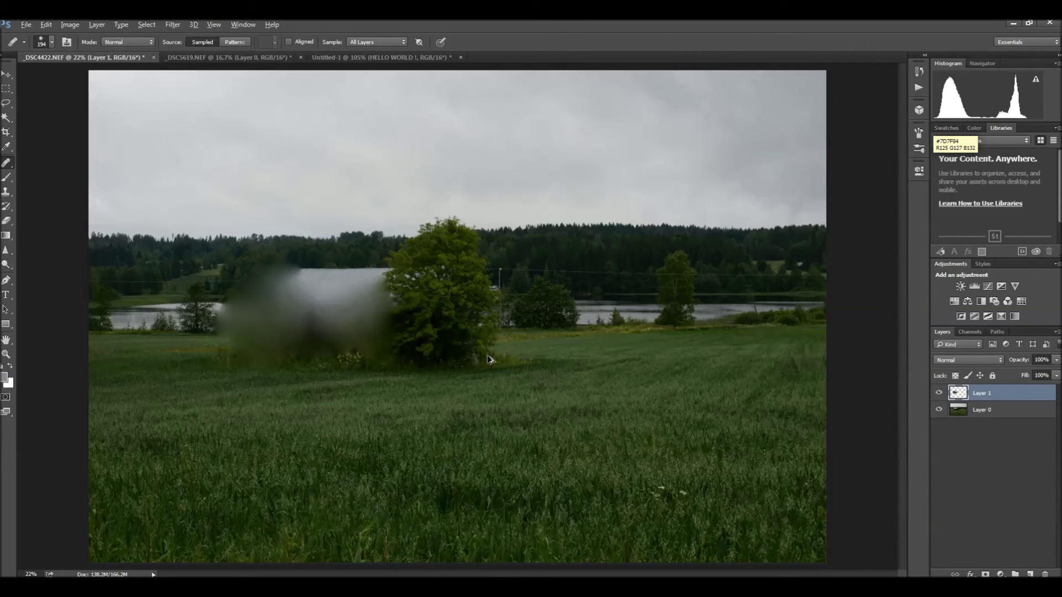
{"action": "key", "text": "ctrl+alt+z"}
{"action": "key", "text": "ctrl+alt+z"}
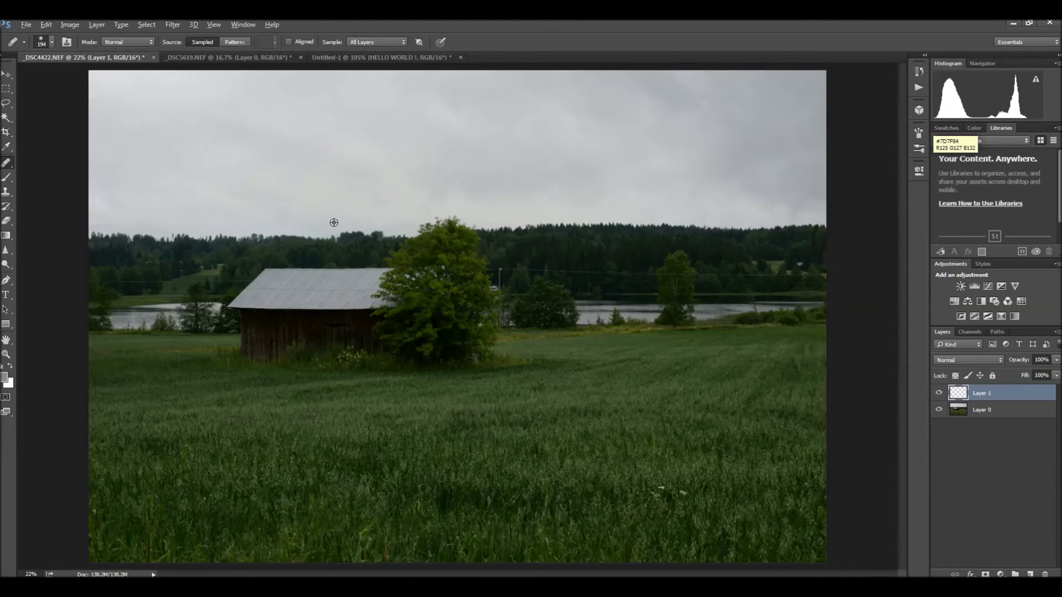
Heal over the barn in Replace mode, then delete the healed Layer 1
{"action": "left_click", "coordinate": [128, 43]}
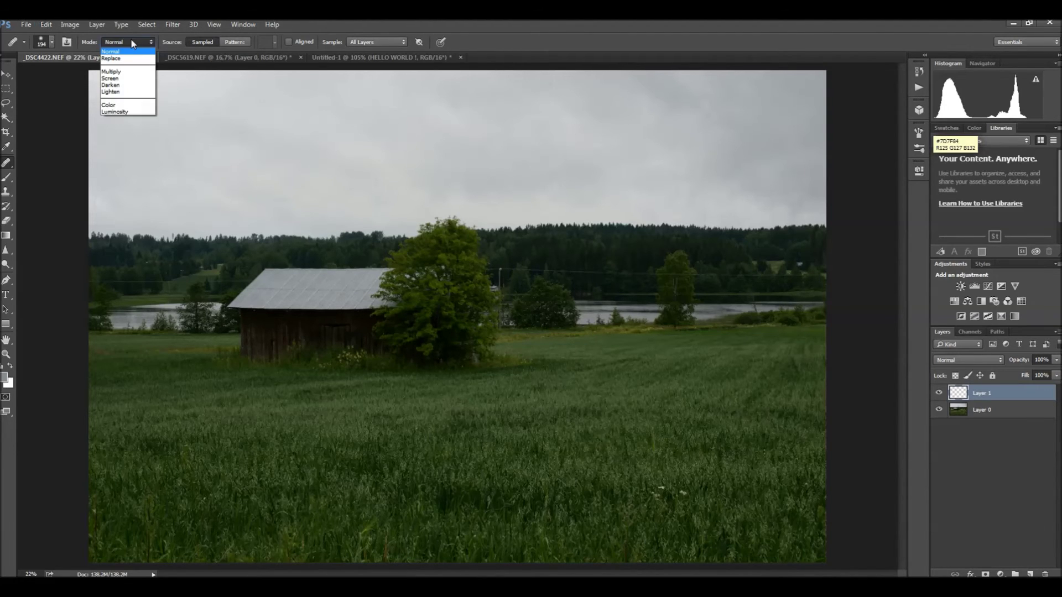
{"action": "left_click", "coordinate": [133, 58]}
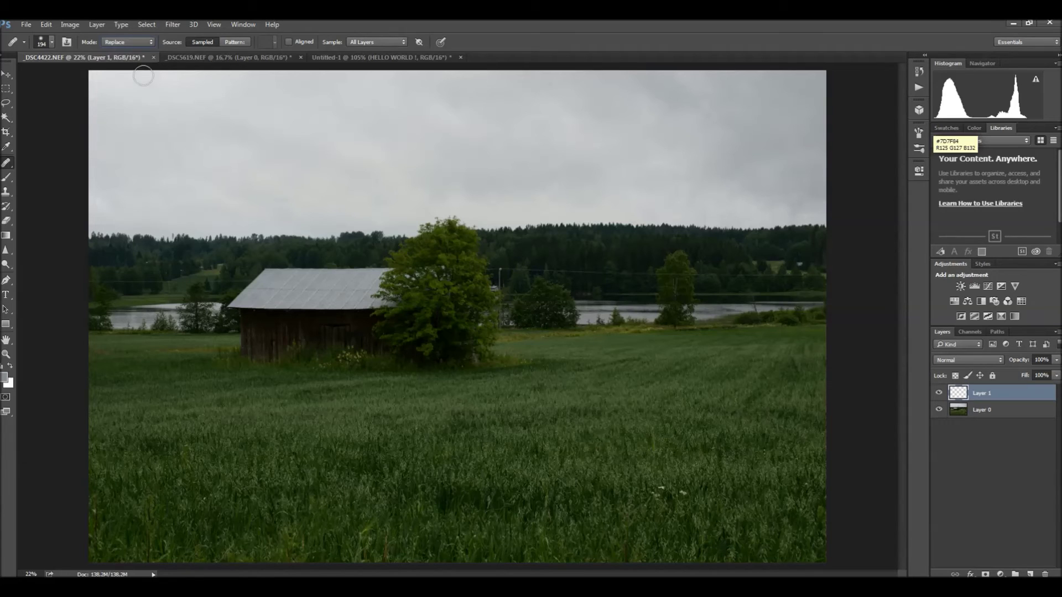
{"action": "mouse_move", "coordinate": [265, 288]}
{"action": "left_mouse_down"}
{"action": "mouse_move", "coordinate": [257, 325]}
{"action": "mouse_move", "coordinate": [264, 275]}
{"action": "mouse_move", "coordinate": [296, 251]}
{"action": "mouse_move", "coordinate": [342, 258]}
{"action": "left_mouse_up"}
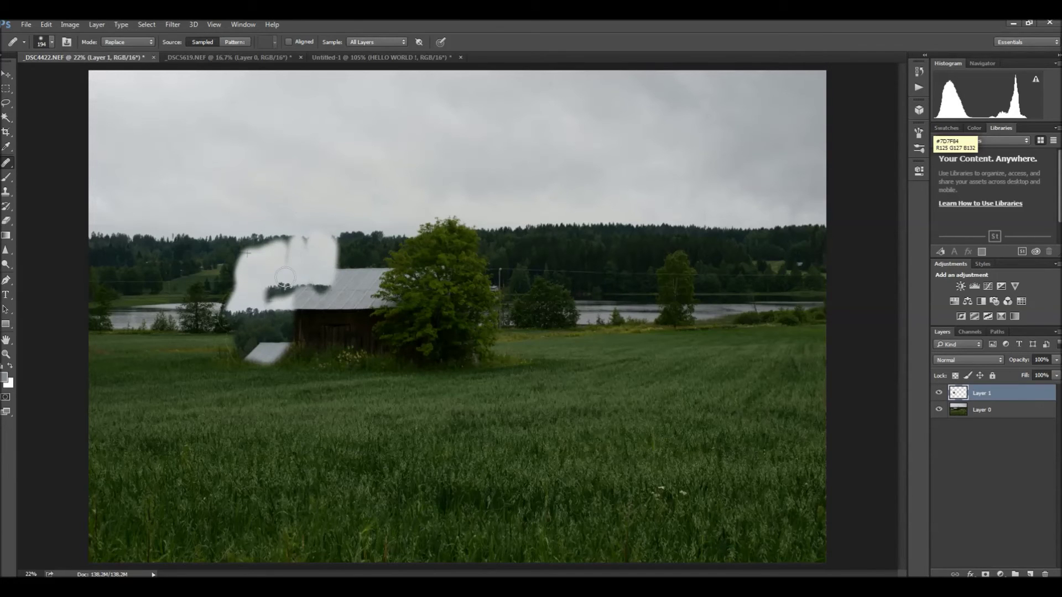
{"action": "mouse_move", "coordinate": [343, 230]}
{"action": "left_mouse_down"}
{"action": "mouse_move", "coordinate": [222, 261]}
{"action": "mouse_move", "coordinate": [391, 297]}
{"action": "mouse_move", "coordinate": [431, 266]}
{"action": "mouse_move", "coordinate": [465, 280]}
{"action": "mouse_move", "coordinate": [469, 327]}
{"action": "mouse_move", "coordinate": [470, 292]}
{"action": "left_mouse_up"}
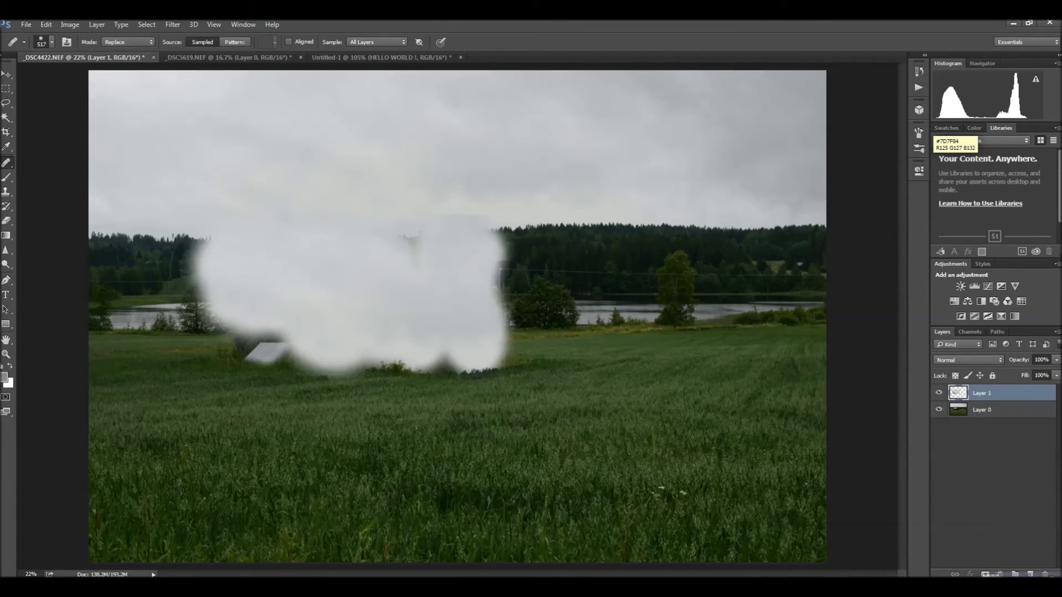
{"action": "left_click", "coordinate": [1045, 574]}
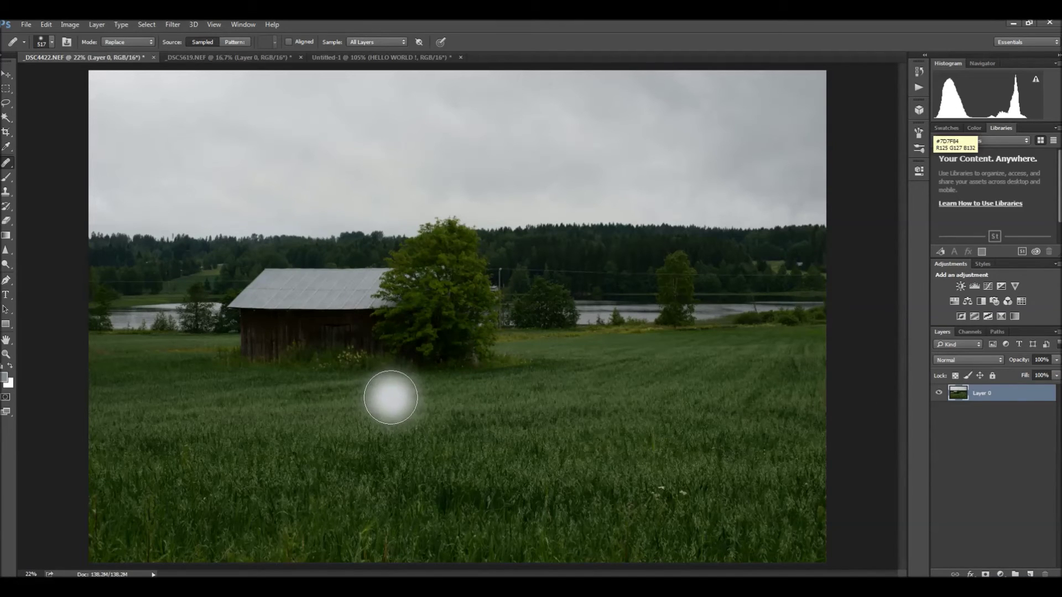
{"action": "left_click", "coordinate": [6, 88]}
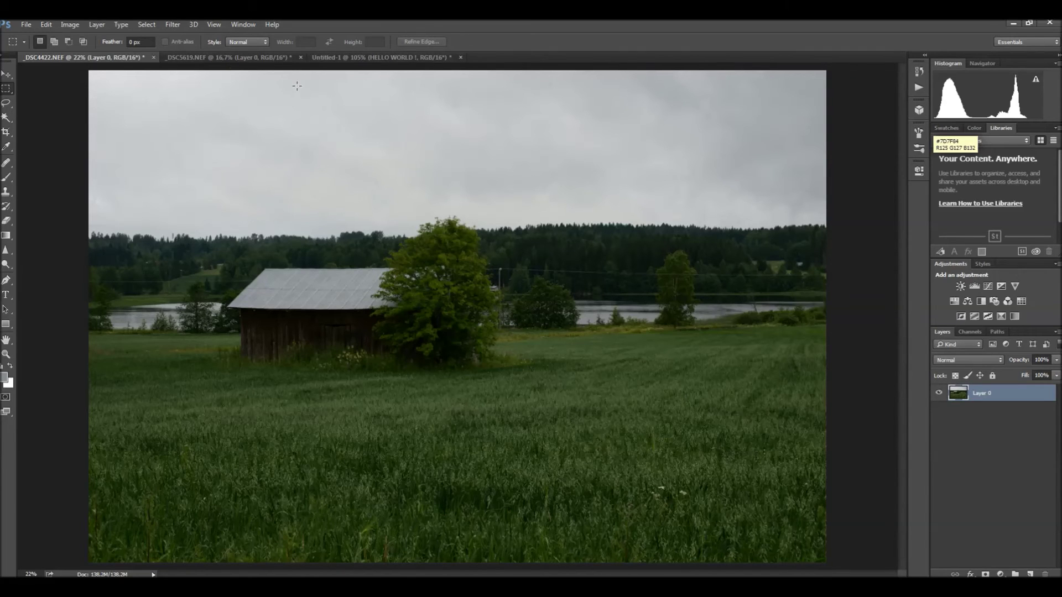
Switch via the _DSC5619 tab to the Untitled-1 HELLO WORLD ! document
{"action": "left_click", "coordinate": [279, 57]}
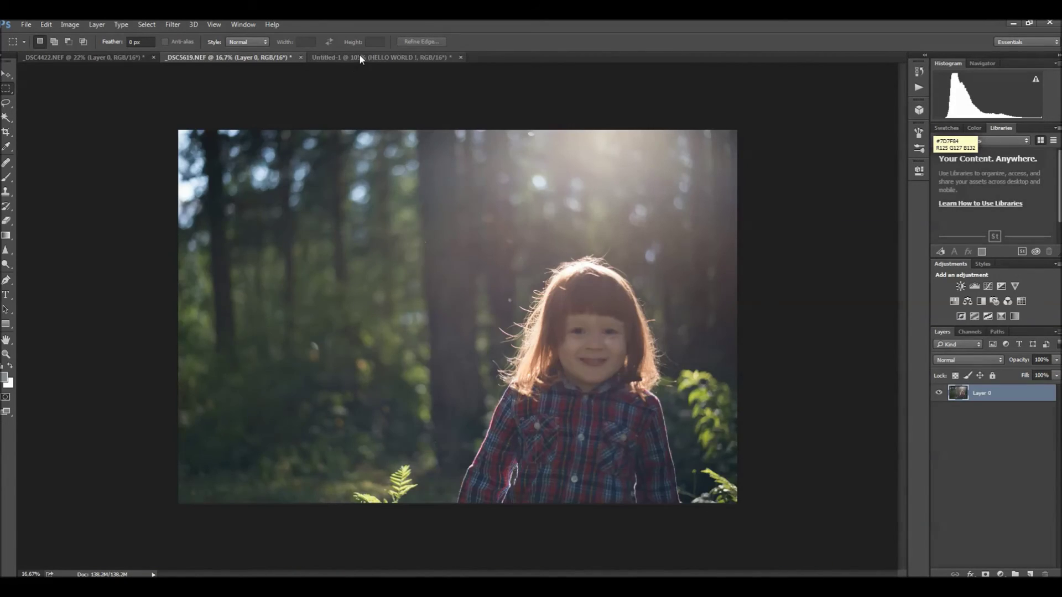
{"action": "left_click", "coordinate": [359, 56]}
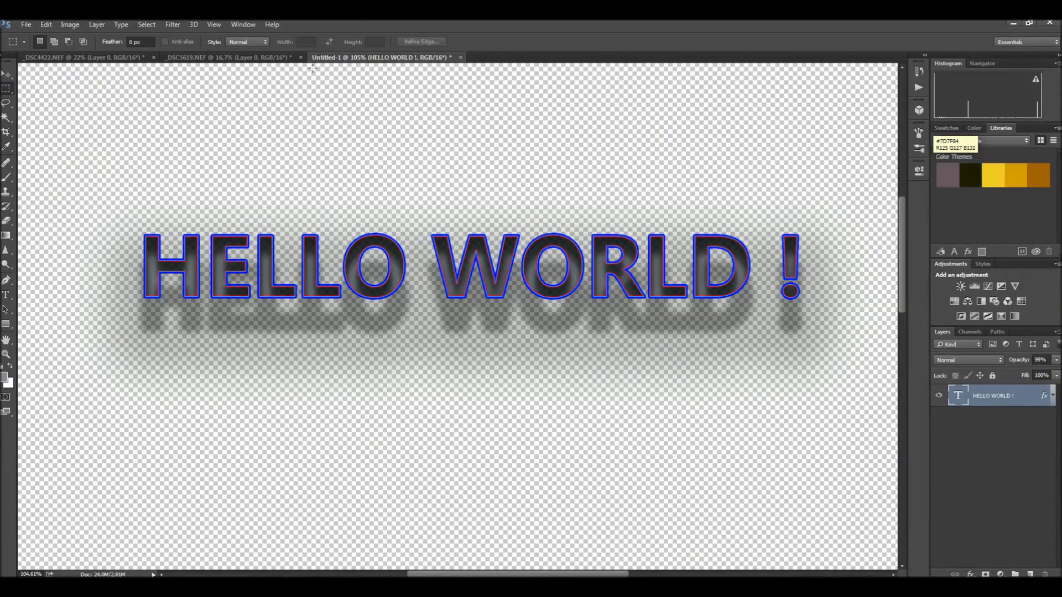
Try each Theme2 swatch on the HELLO WORLD ! text, finishing with the orange one
{"action": "left_click", "coordinate": [951, 175]}
{"action": "left_click", "coordinate": [966, 176]}
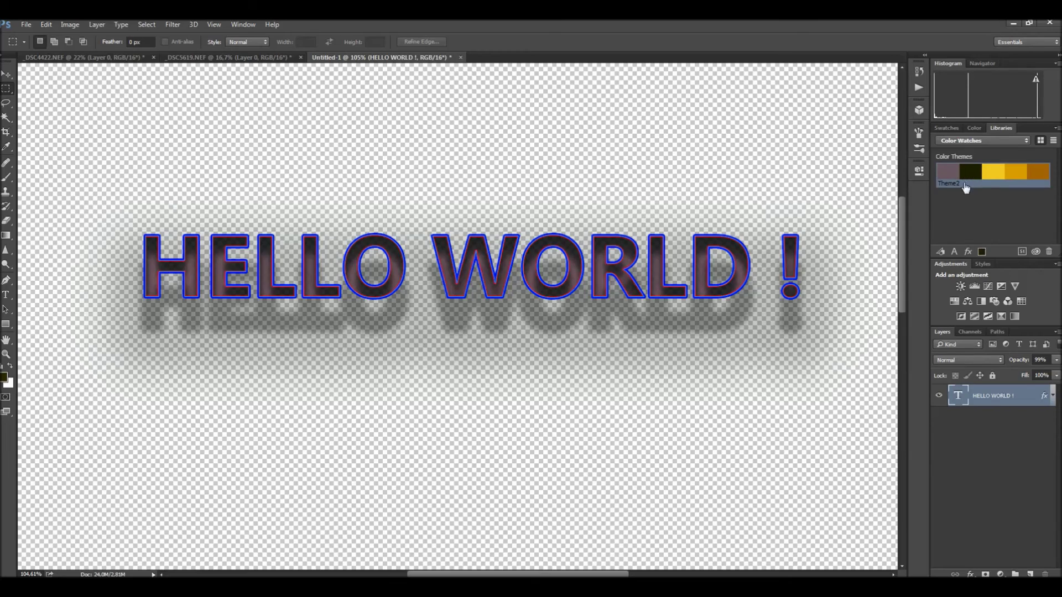
{"action": "left_click", "coordinate": [996, 171]}
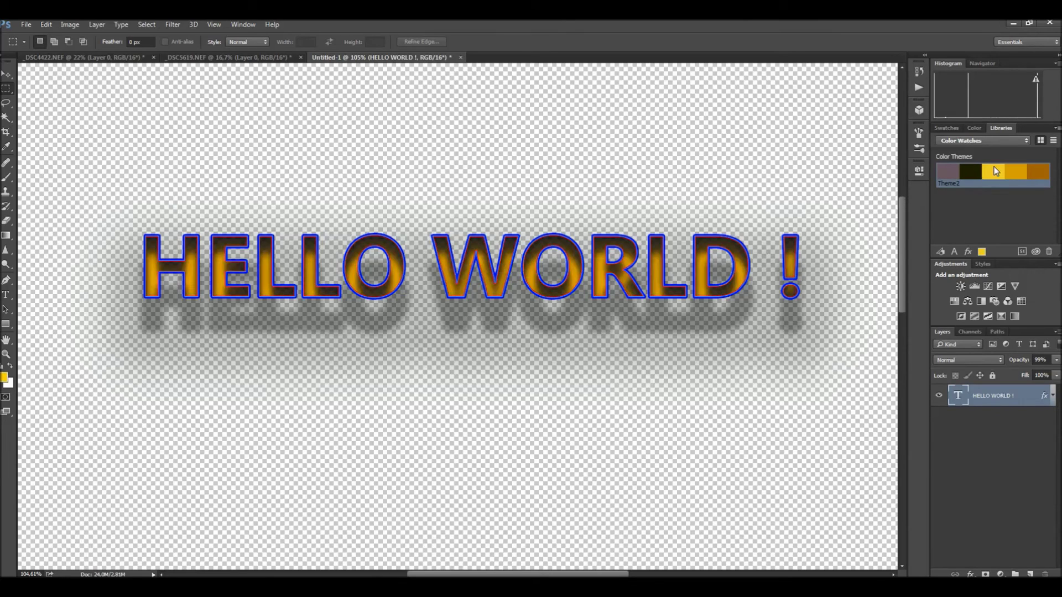
{"action": "left_click", "coordinate": [1021, 172]}
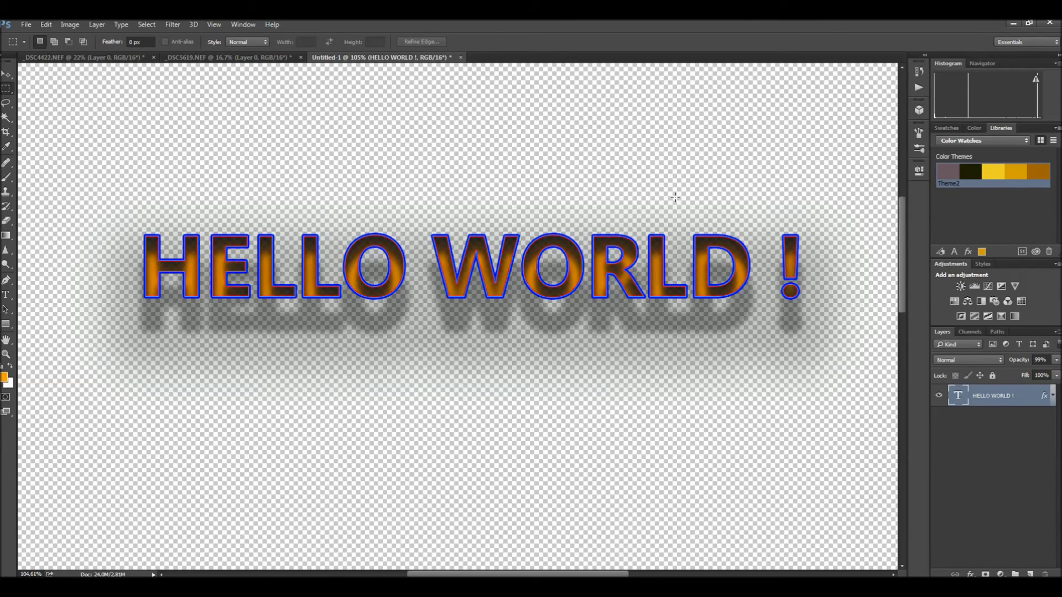
{"action": "left_click", "coordinate": [1047, 175]}
{"action": "left_click", "coordinate": [974, 177]}
{"action": "left_click", "coordinate": [1017, 175]}
{"action": "left_click", "coordinate": [975, 173]}
{"action": "left_click", "coordinate": [949, 172]}
{"action": "left_click", "coordinate": [1038, 172]}
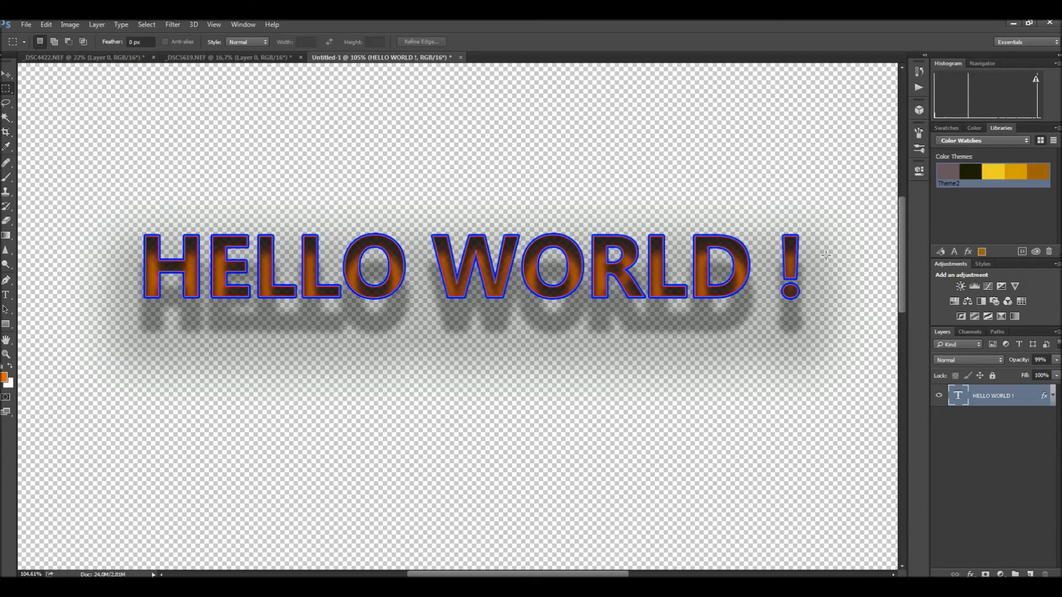
{"action": "scroll", "coordinate": [672, 261], "scroll_direction": "down", "scroll_amount": 2}
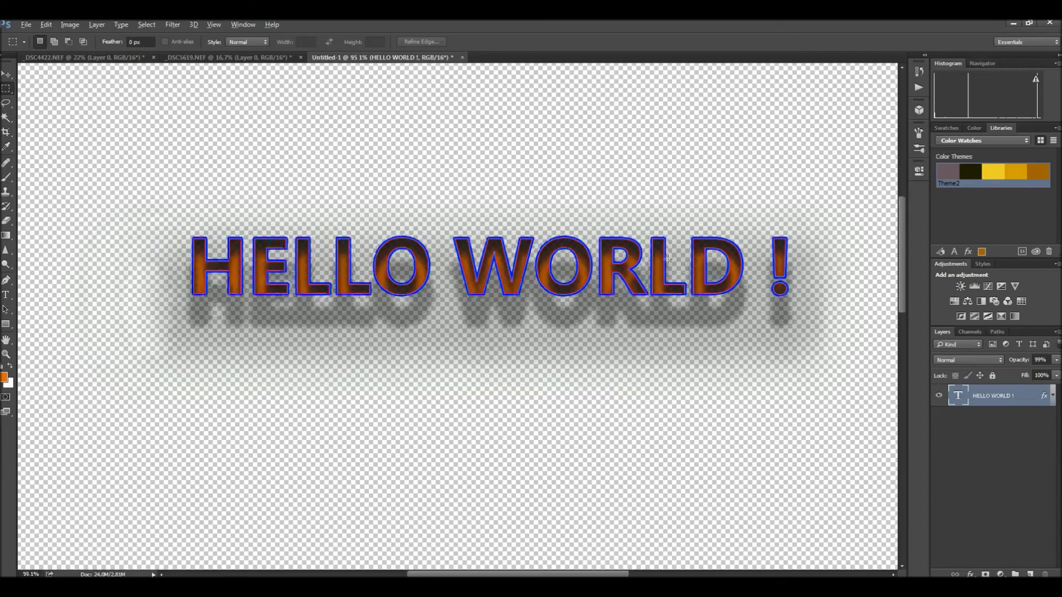
Draw Artboard 1 around the HELLO WORLD ! text with the Artboard Tool
{"action": "scroll", "coordinate": [669, 260], "scroll_direction": "down", "scroll_amount": 2}
{"action": "left_click_drag", "start_coordinate": [802, 273], "coordinate": [691, 235]}
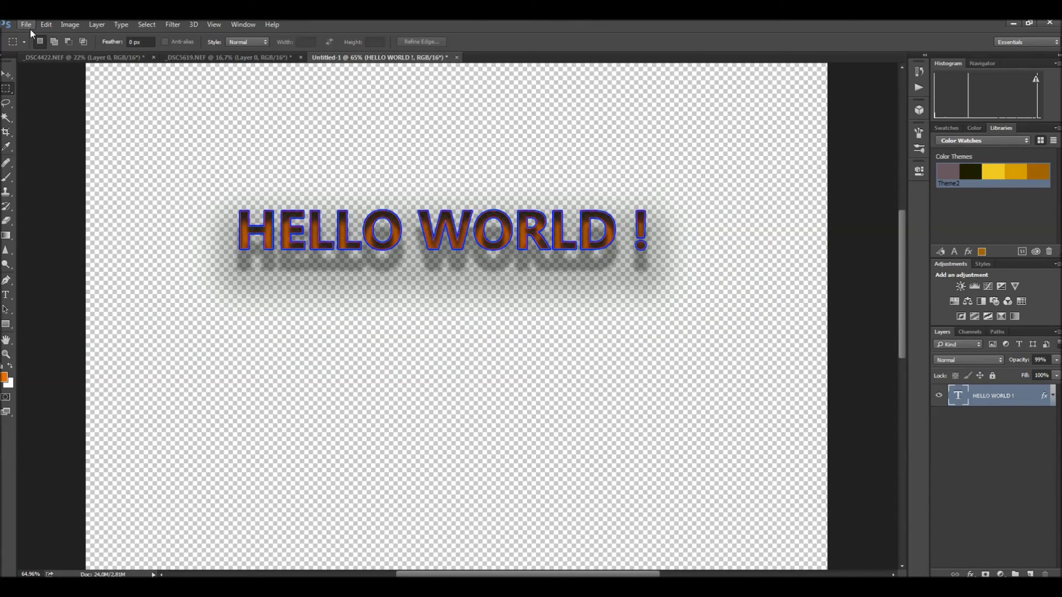
{"action": "right_click", "coordinate": [7, 77]}
{"action": "left_click", "coordinate": [39, 87]}
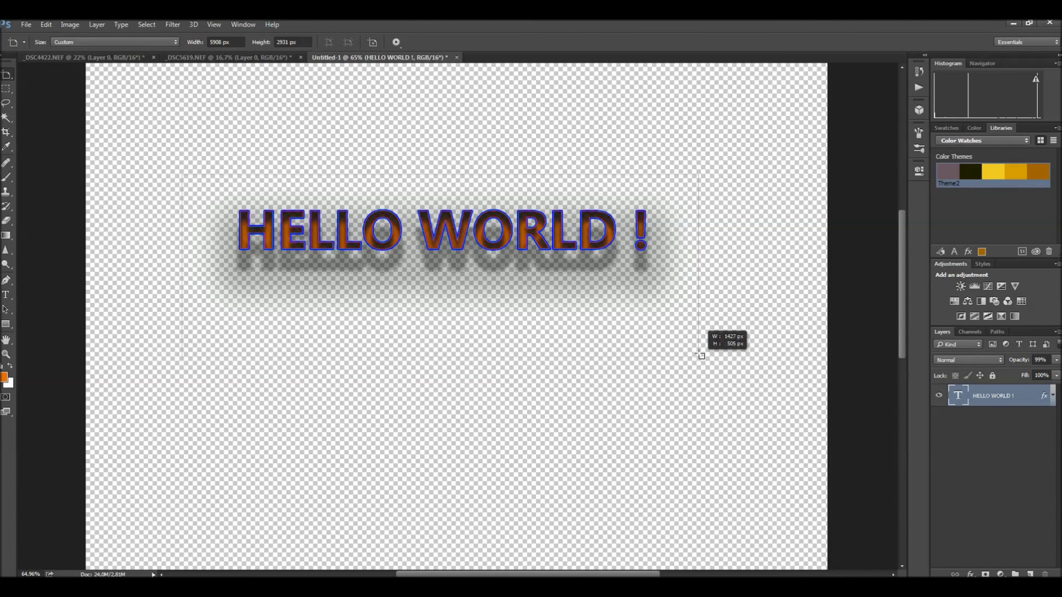
{"action": "left_click_drag", "start_coordinate": [189, 177], "coordinate": [706, 354]}
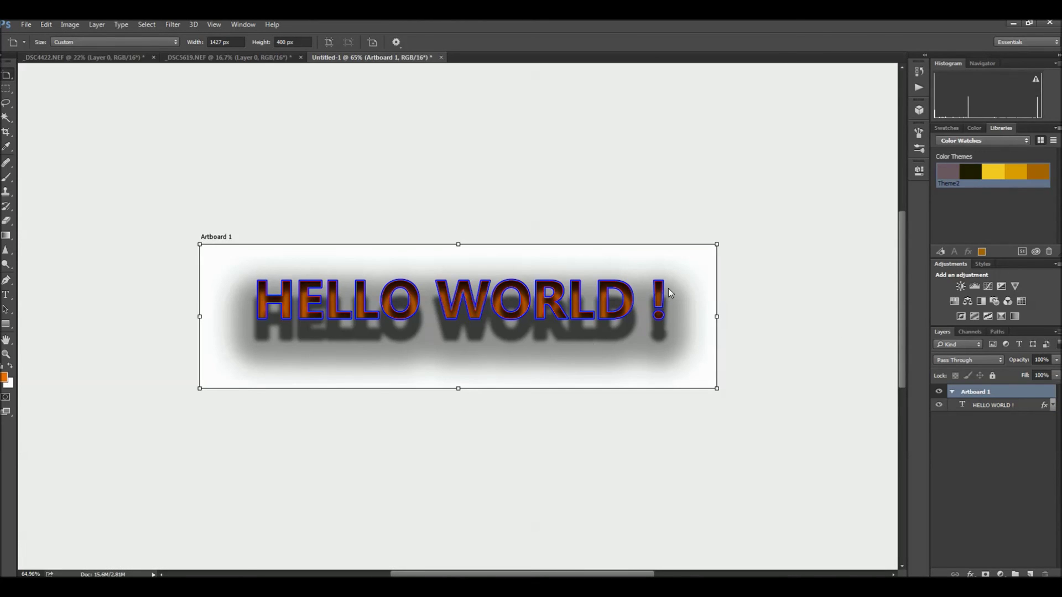
{"action": "left_click", "coordinate": [953, 392]}
{"action": "left_click", "coordinate": [952, 392]}
Move Artboard 1 up-left and draw an empty 686 × 955 px Artboard 2 beside it
{"action": "key", "text": "v"}
{"action": "scroll", "coordinate": [595, 251], "scroll_direction": "down", "scroll_amount": 1}
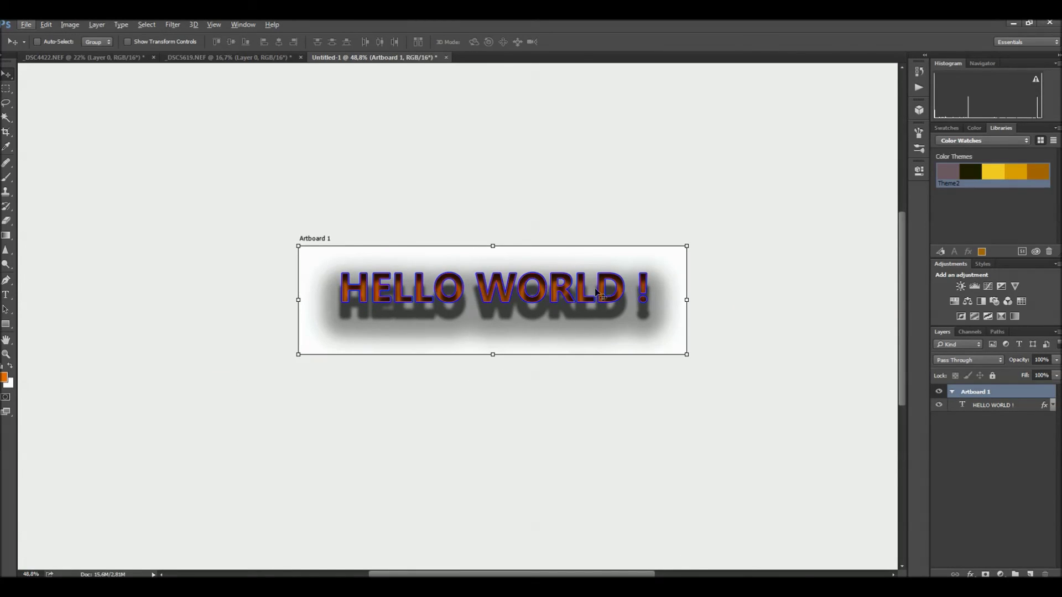
{"action": "left_click_drag", "start_coordinate": [549, 332], "coordinate": [458, 259]}
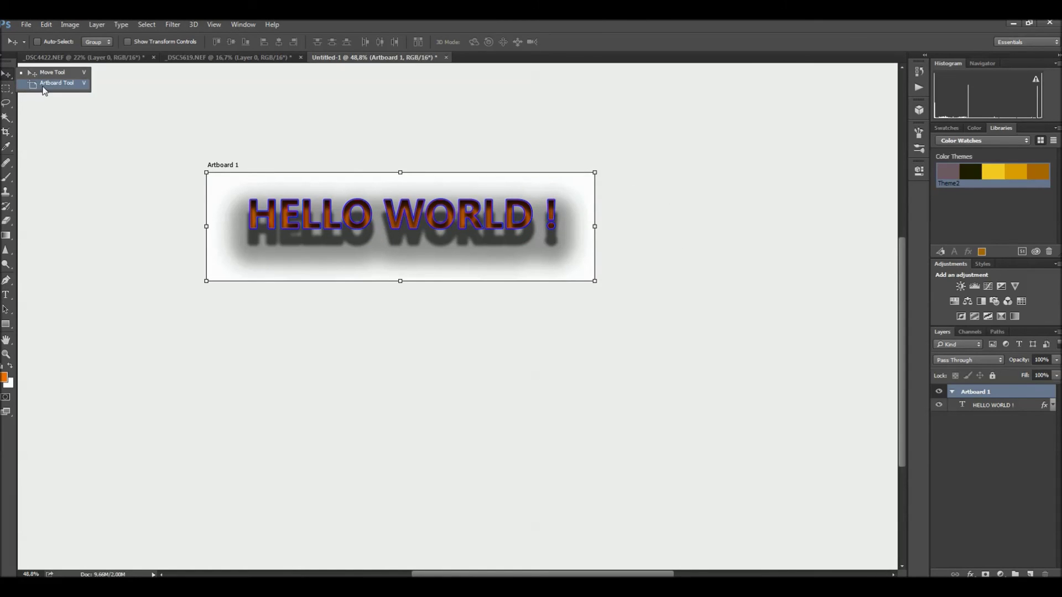
{"action": "left_click_drag", "start_coordinate": [7, 80], "coordinate": [42, 88]}
{"action": "mouse_move", "coordinate": [613, 172]}
{"action": "left_mouse_down"}
{"action": "mouse_move", "coordinate": [795, 345]}
{"action": "mouse_move", "coordinate": [799, 432]}
{"action": "left_mouse_up"}
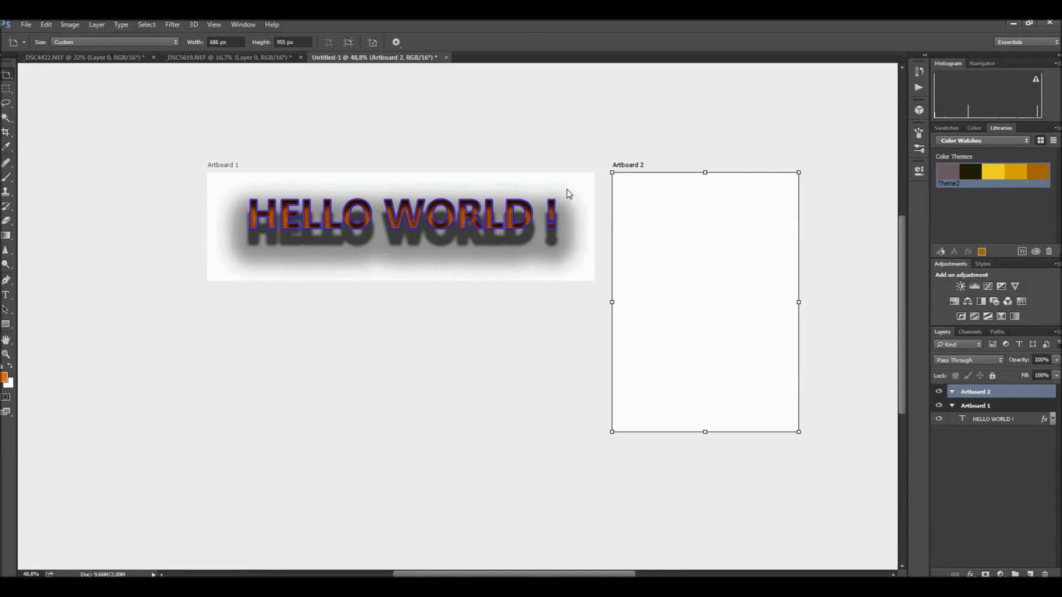
Move the HELLO WORLD ! text onto Artboard 2, then back to Artboard 1's top-left
{"action": "left_click", "coordinate": [1004, 422]}
{"action": "key", "text": "v"}
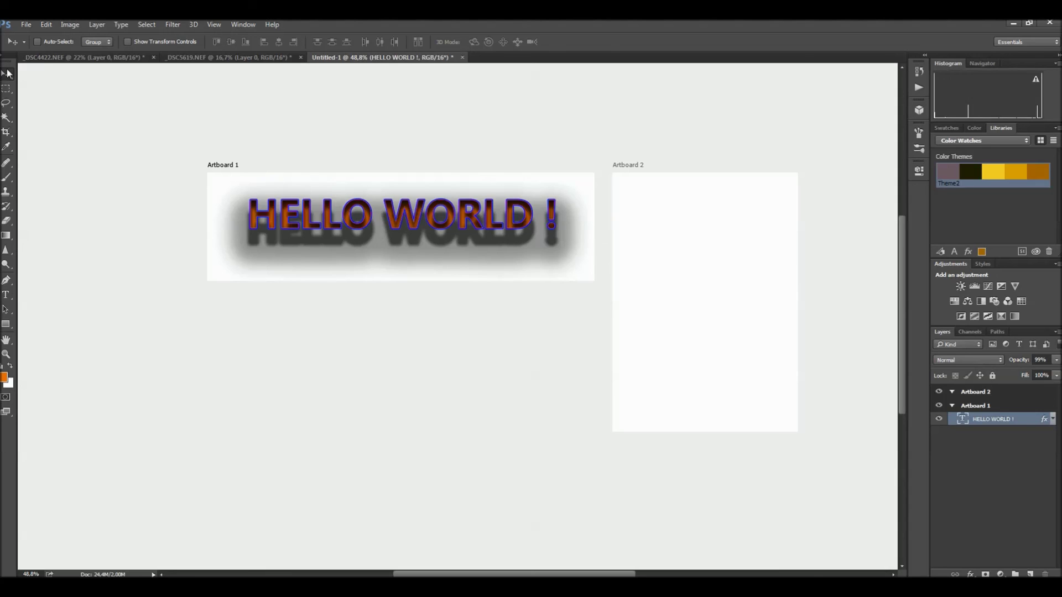
{"action": "left_click_drag", "start_coordinate": [346, 220], "coordinate": [722, 231]}
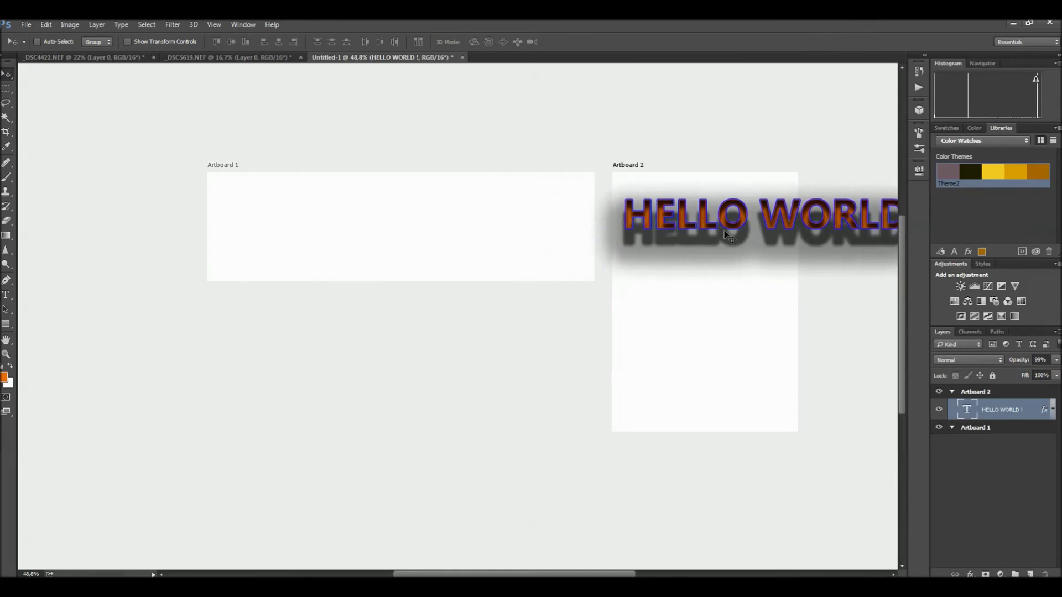
{"action": "left_click_drag", "start_coordinate": [755, 221], "coordinate": [349, 207]}
{"action": "key", "text": "ctrl"}
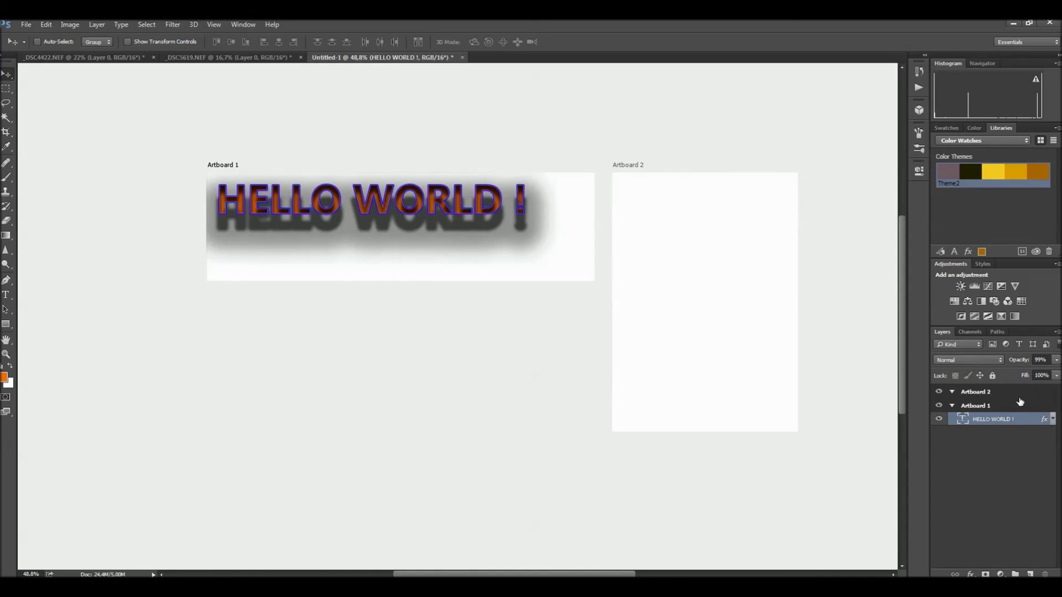
Select Artboard 2, dismiss its context menu, and close the Untitled-1 document
{"action": "left_click", "coordinate": [1018, 396]}
{"action": "right_click", "coordinate": [997, 396]}
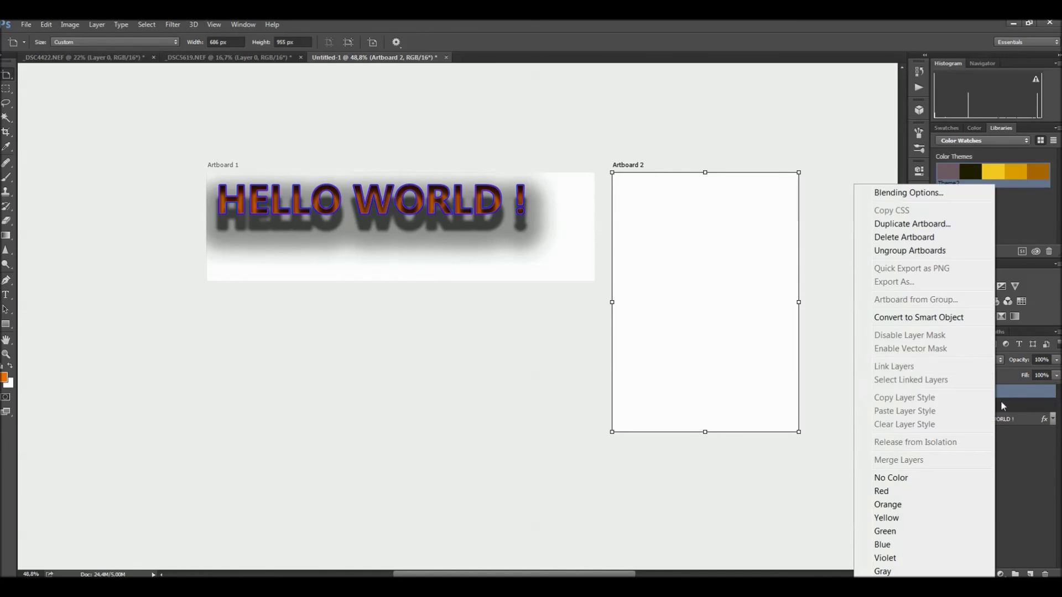
{"action": "left_click", "coordinate": [1039, 507]}
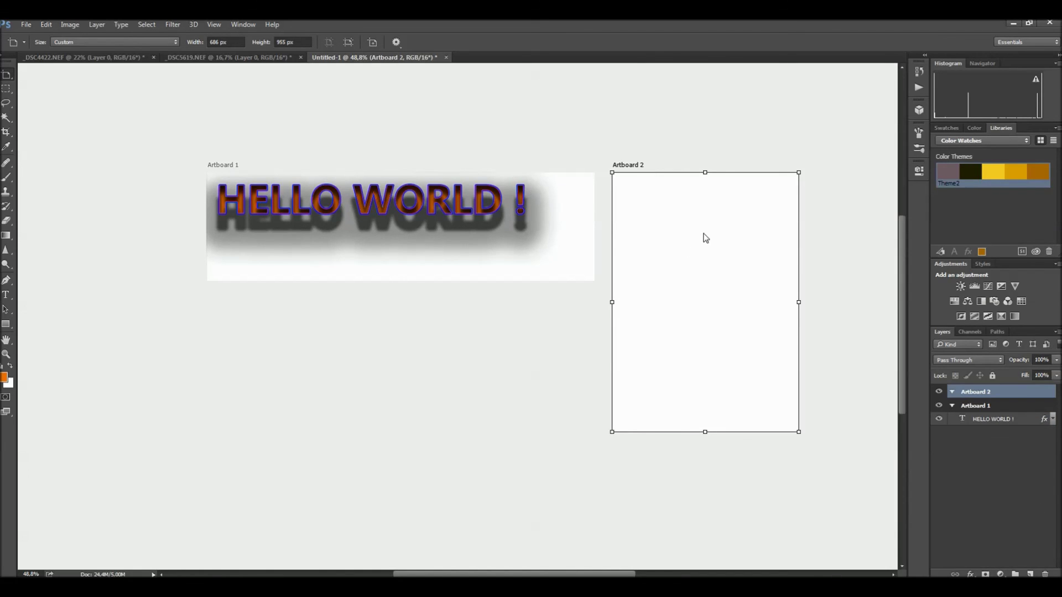
{"action": "key", "text": "v"}
{"action": "left_click", "coordinate": [446, 57]}
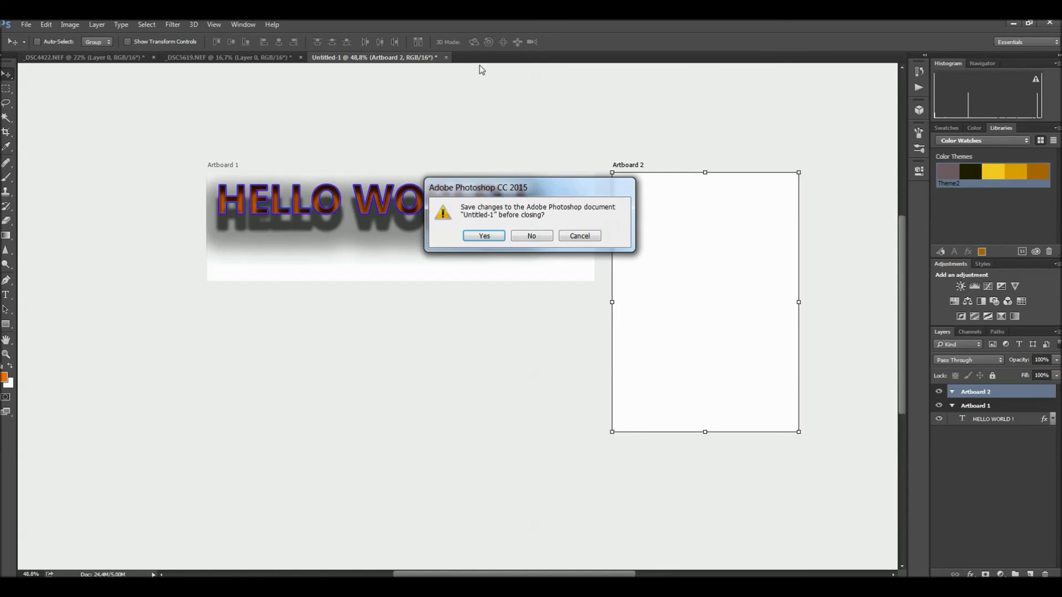
Close Untitled-1 without saving and close _DSC5619.NEF, leaving only _DSC4422.NEF open
{"action": "left_click", "coordinate": [532, 236]}
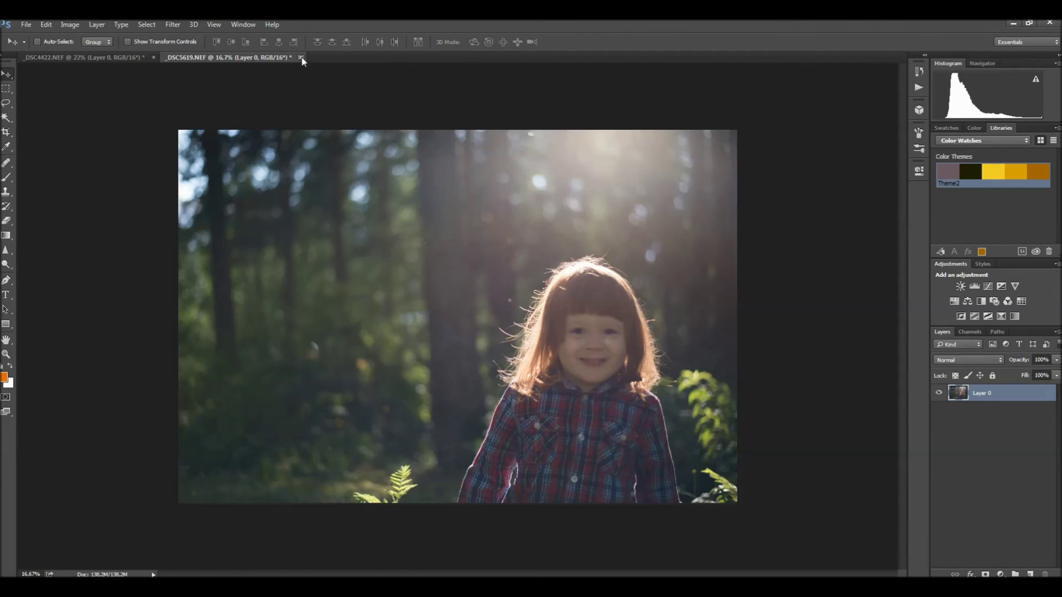
{"action": "left_click", "coordinate": [300, 58]}
{"action": "left_click", "coordinate": [517, 235]}
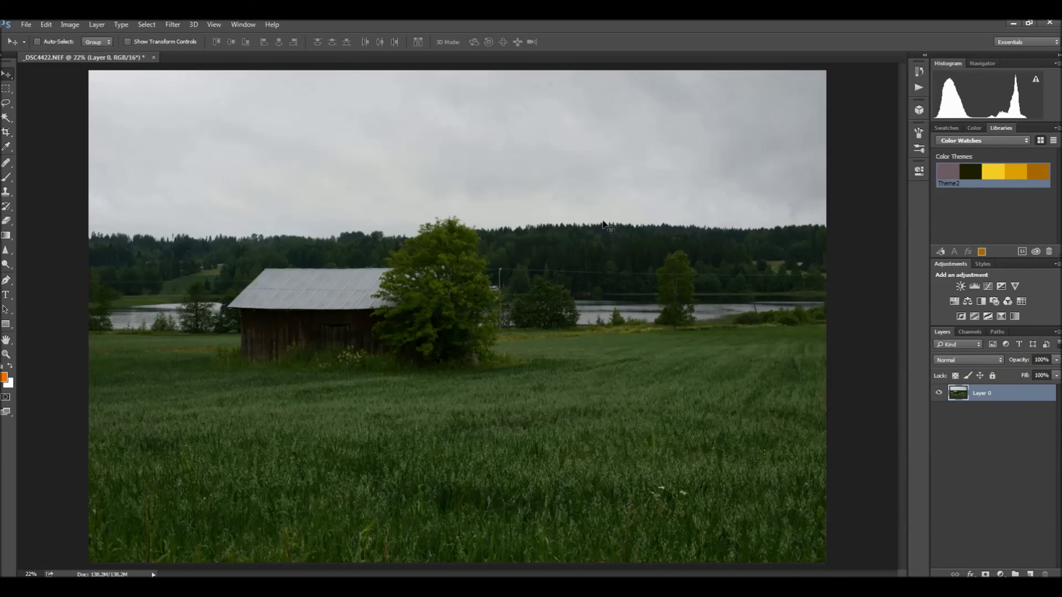